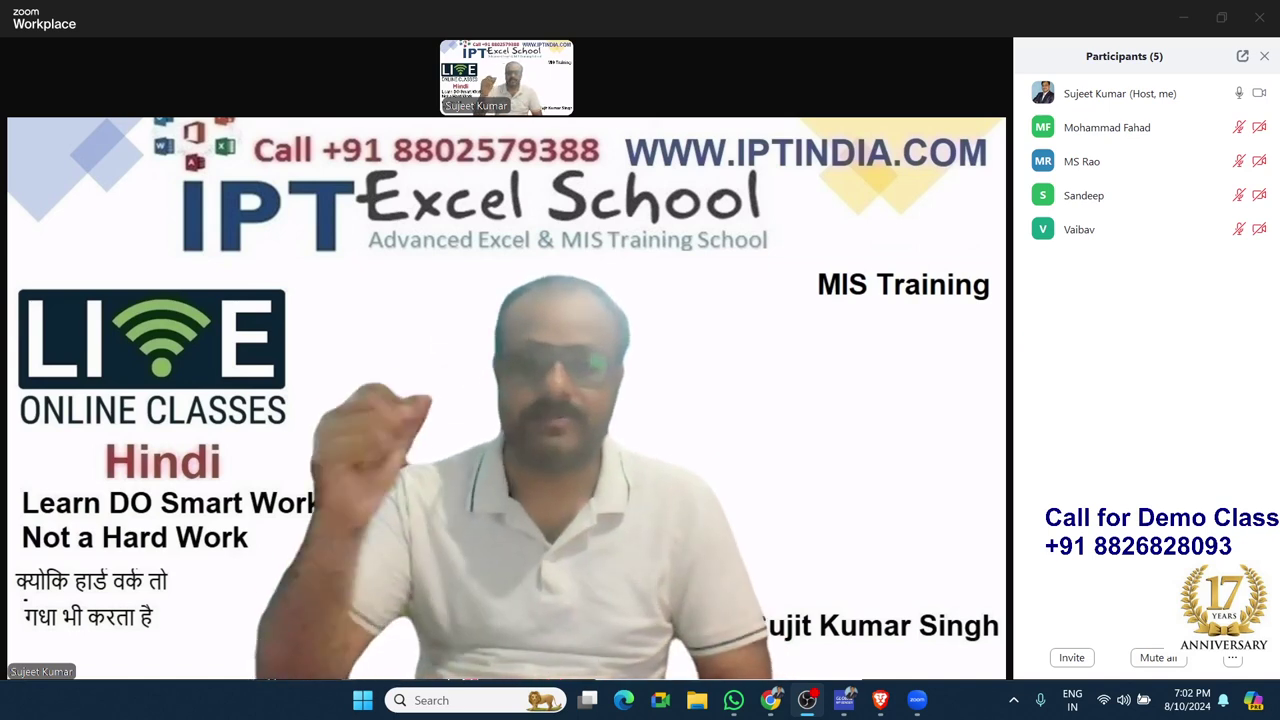
- Open Zoom Workplace's share-screen picker from the meeting toolbar
mouse_move(806, 693)
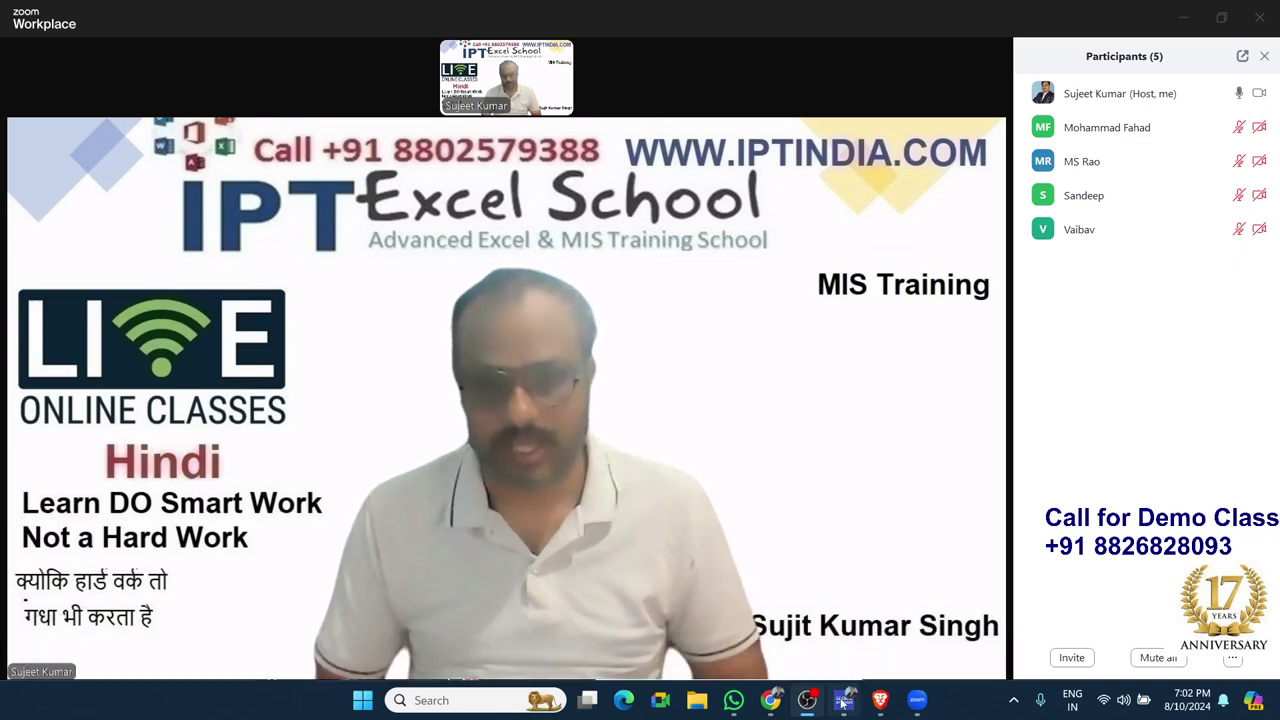
click(574, 652)
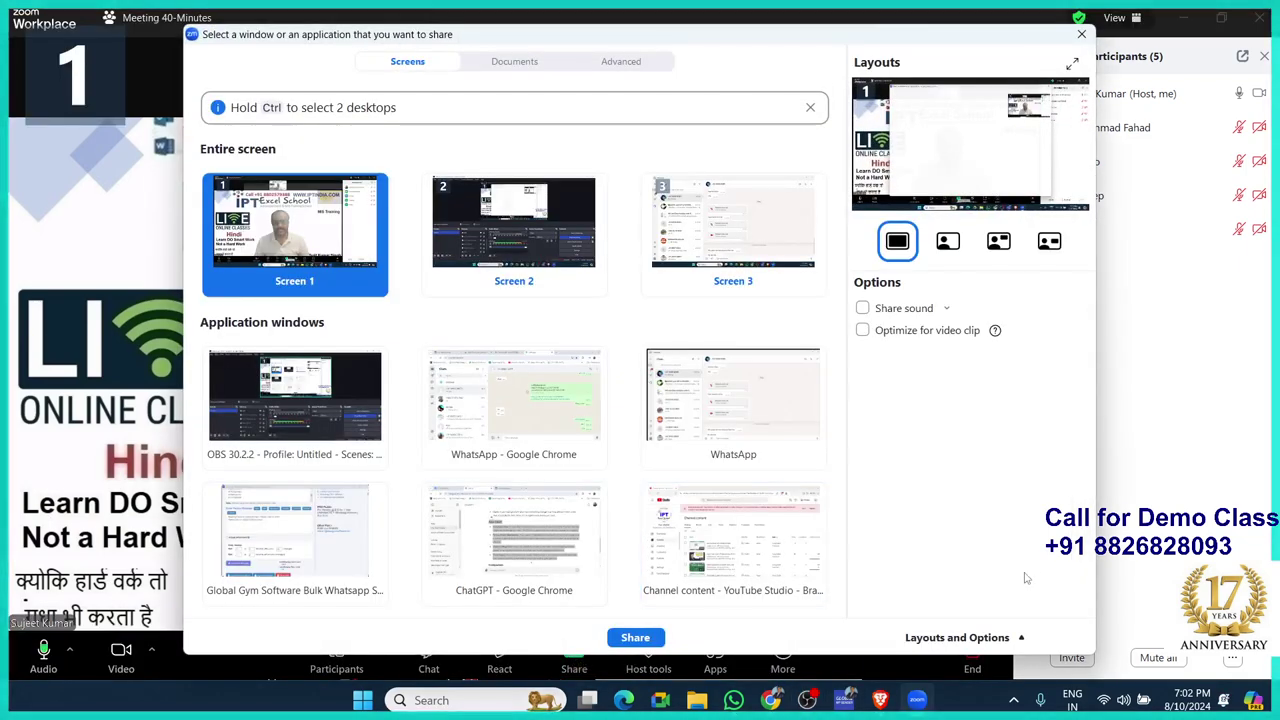
- Share Screen 1, then launch Excel from Windows search and start a blank workbook
click(634, 634)
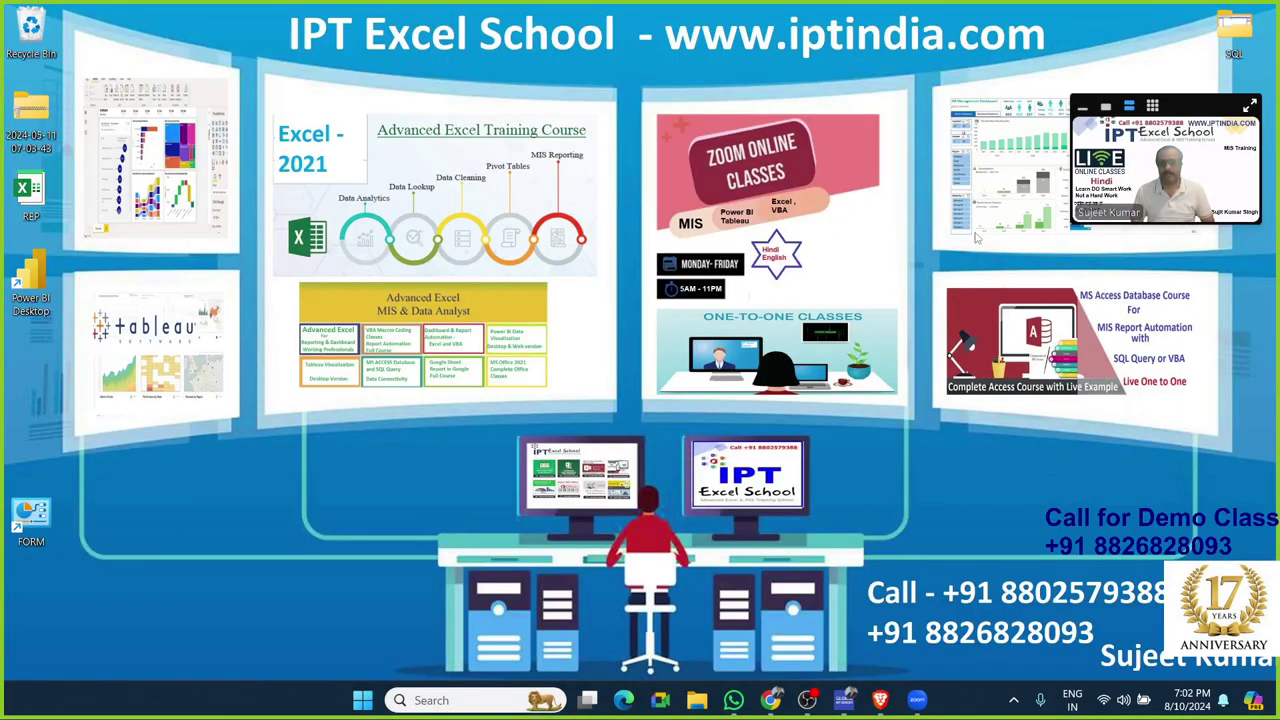
key(super)
text(e)
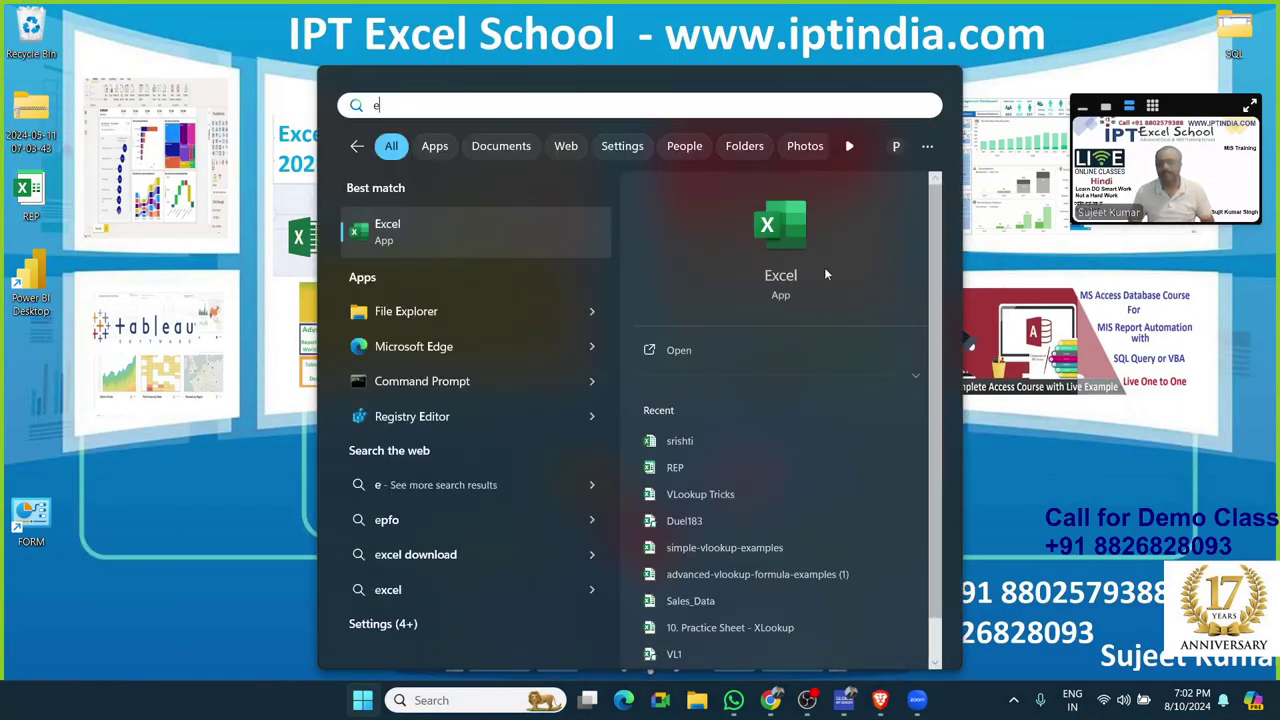
click(795, 238)
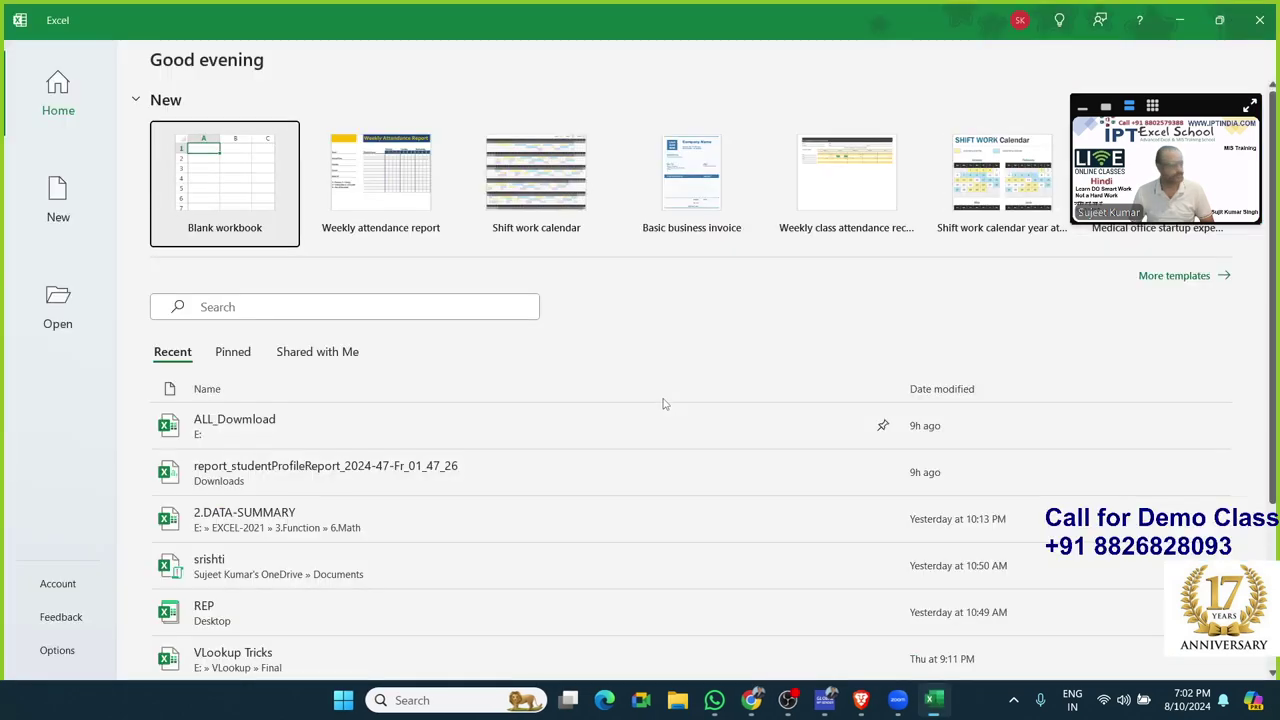
click(268, 192)
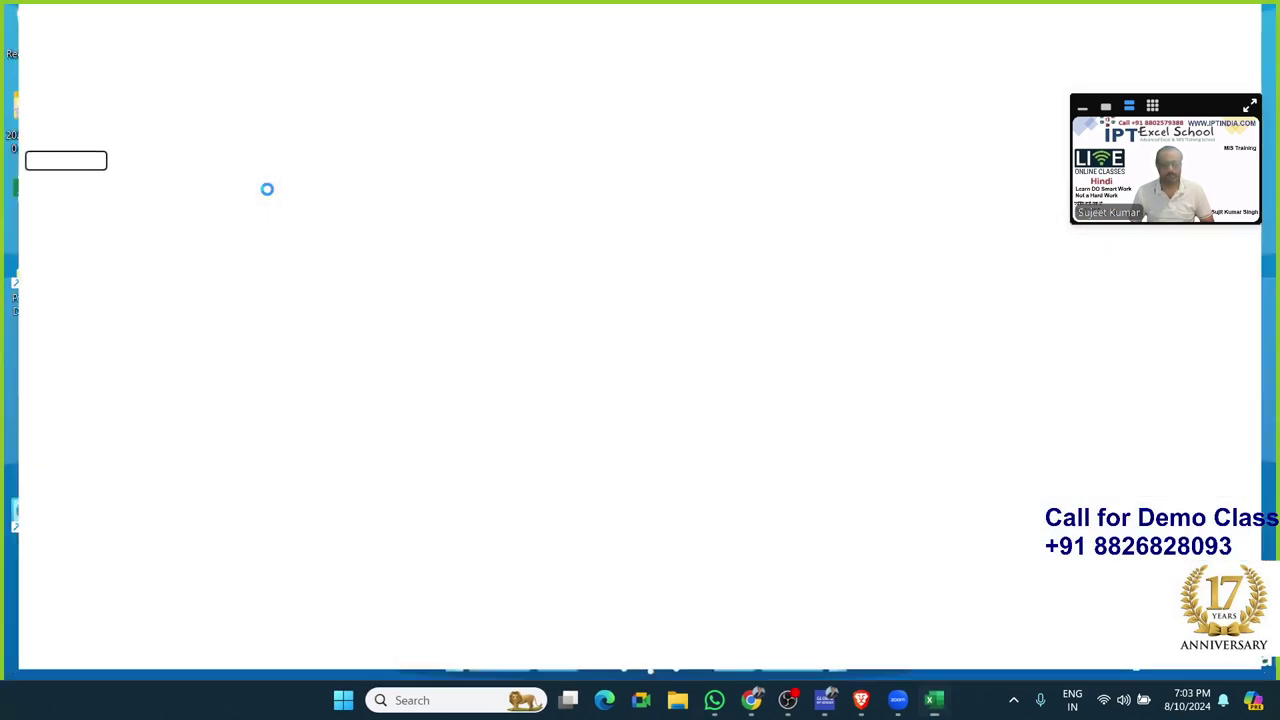
- Enter 20 in cell C4 and 30 in cell F4
click(356, 328)
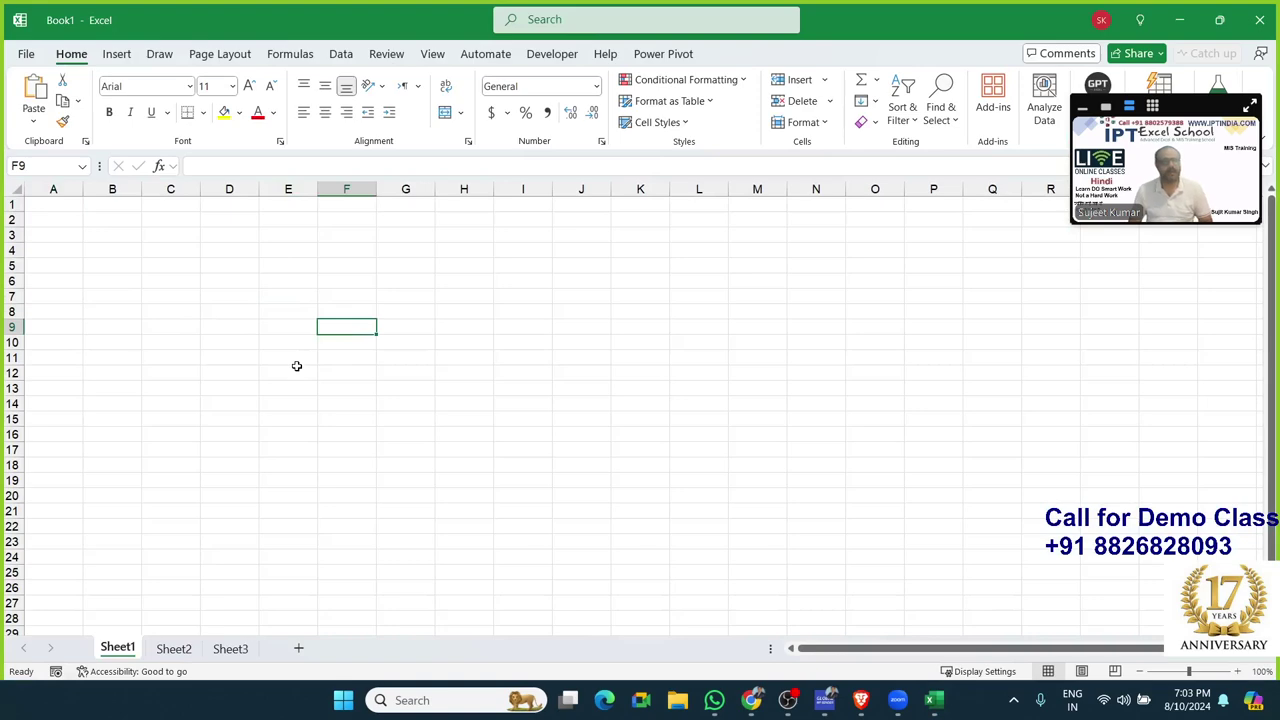
ctrl+scroll(237, 347, up, 1)
ctrl+scroll(237, 347, up, 3)
click(234, 294)
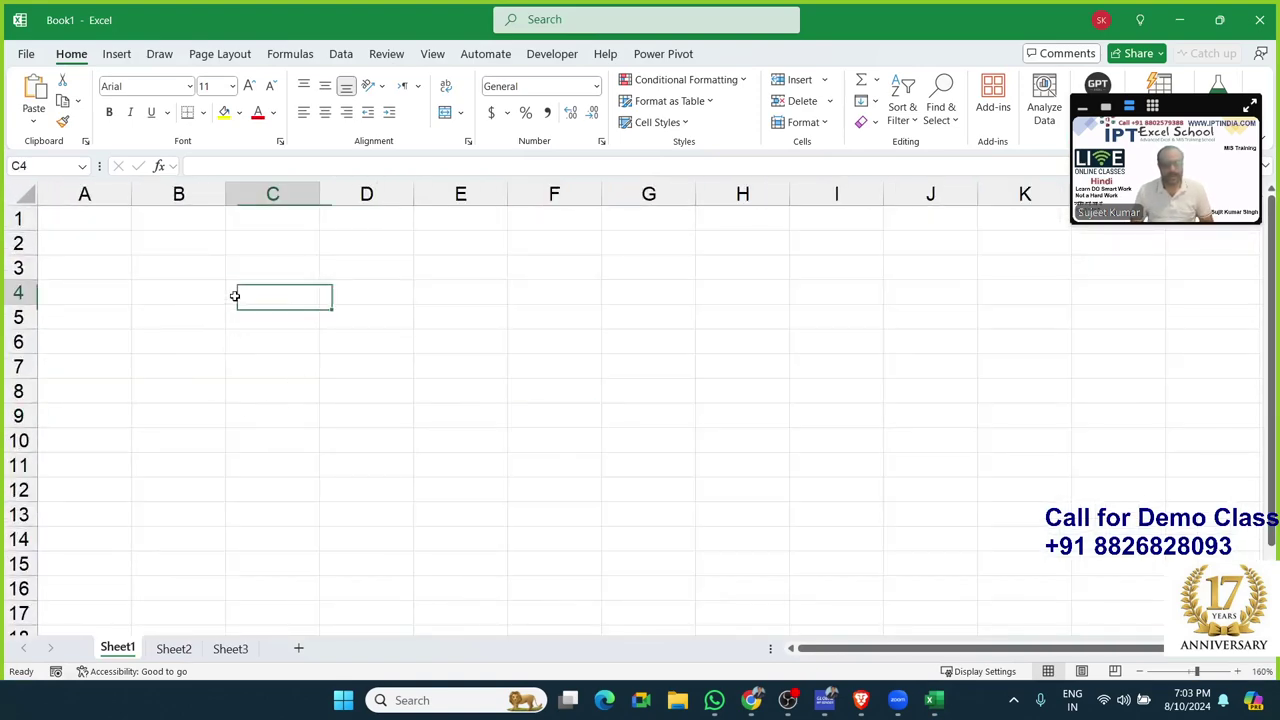
text(20)
key(Right)
key(Right)
key(Right)
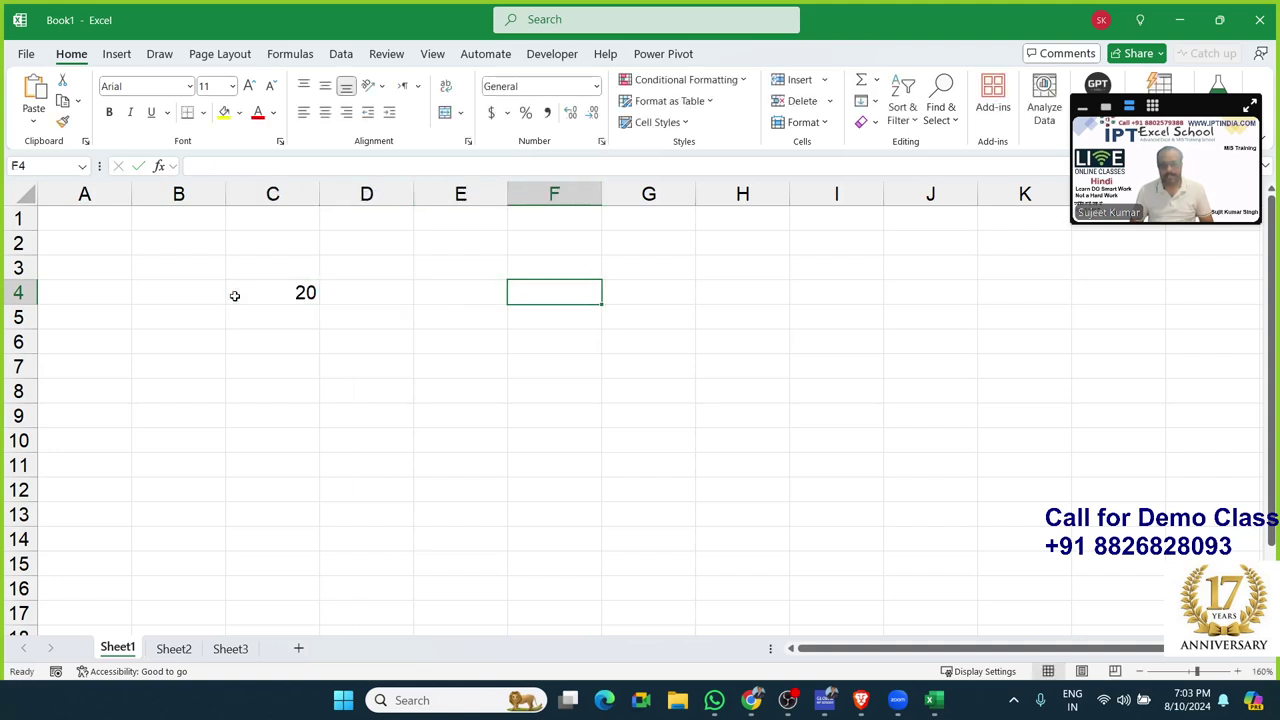
text(30)
key(Return)
- Copy C4's 20, test pasting it into F4, then undo so F4 keeps 30
click(233, 294)
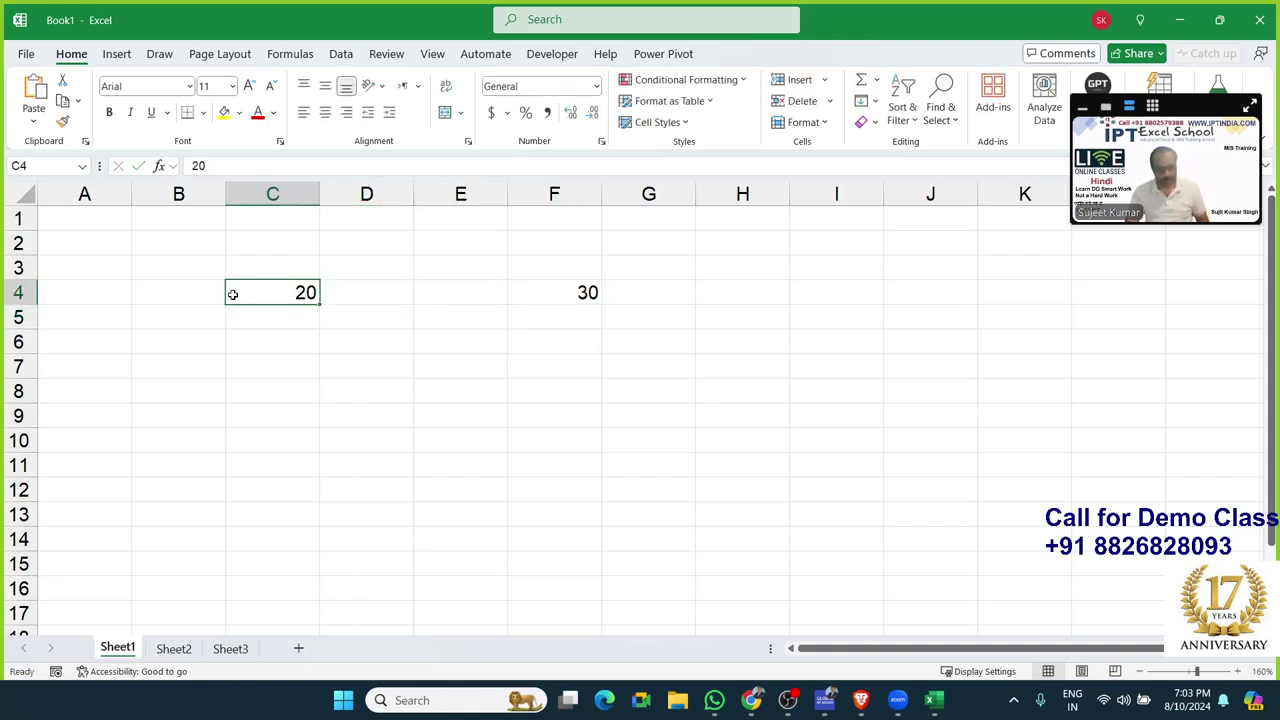
key(ctrl+c)
click(567, 286)
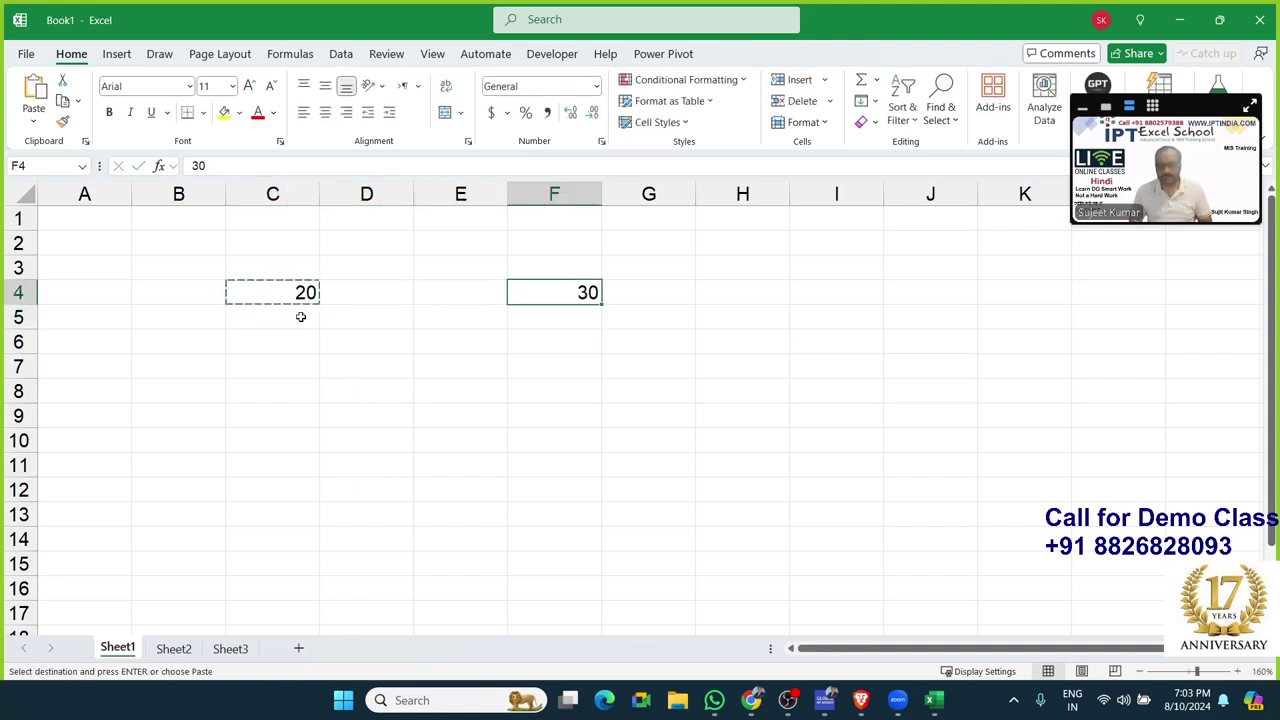
right_click(527, 293)
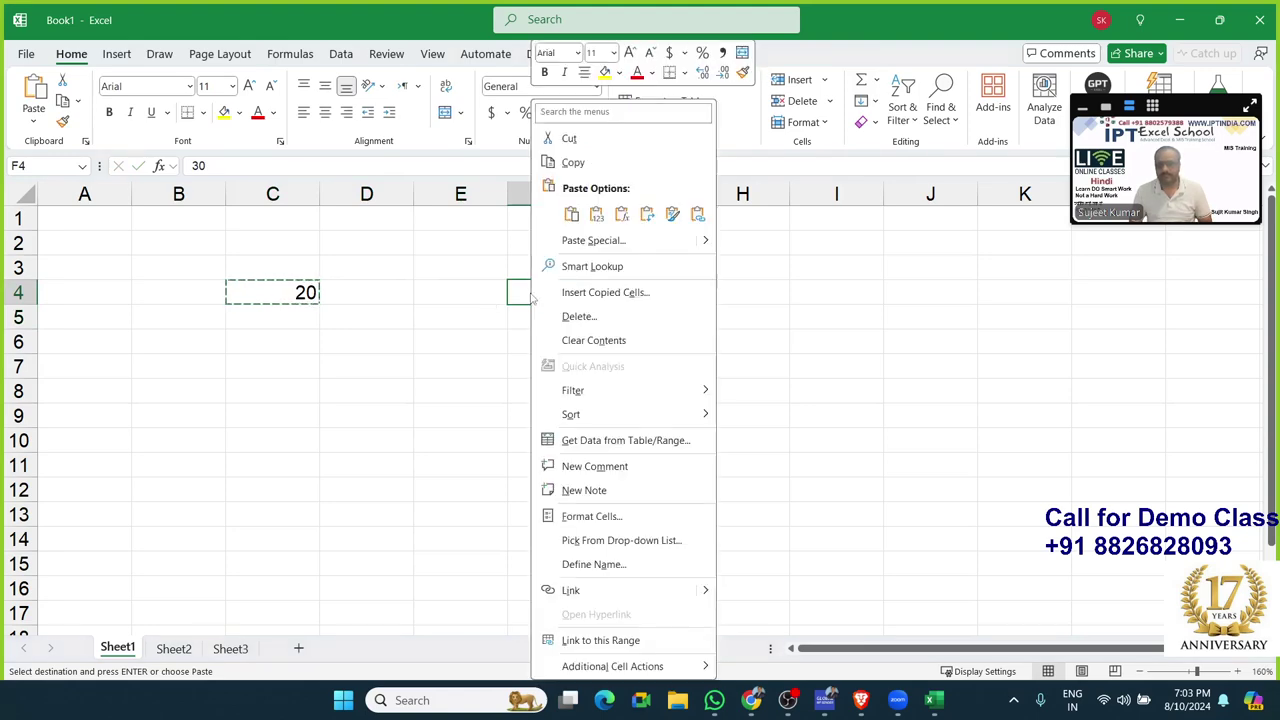
click(584, 266)
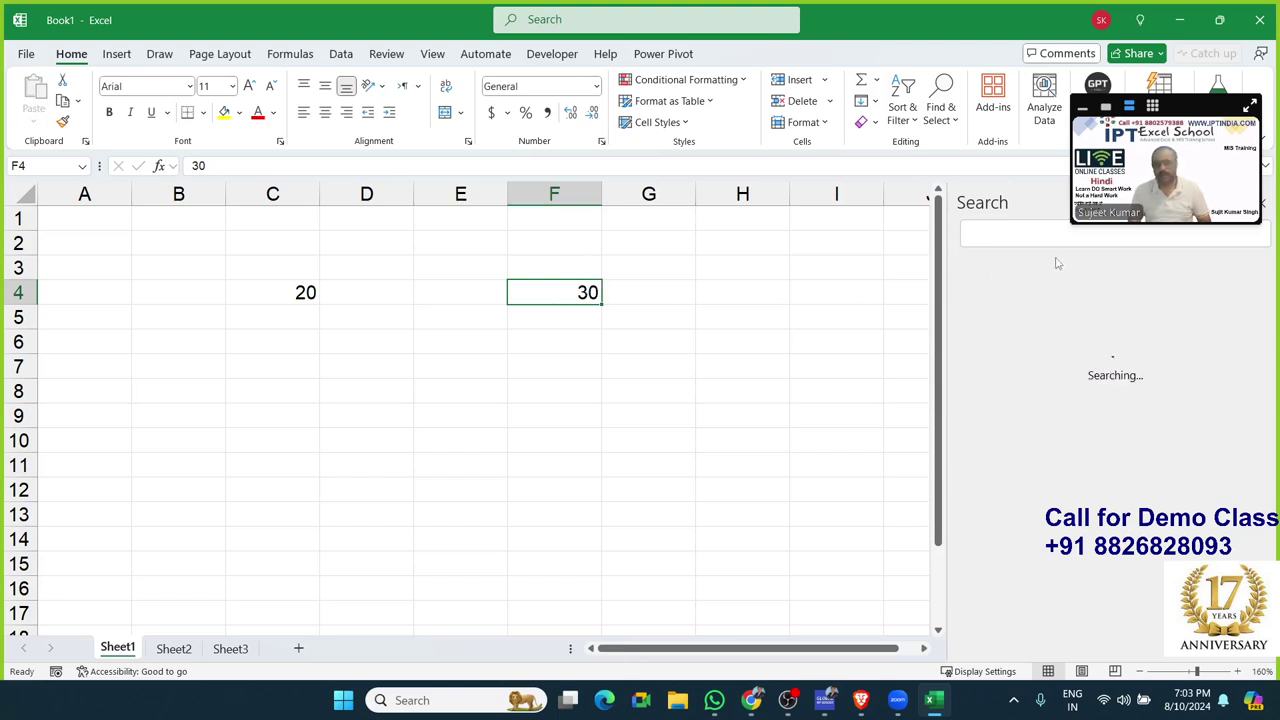
click(608, 300)
click(305, 300)
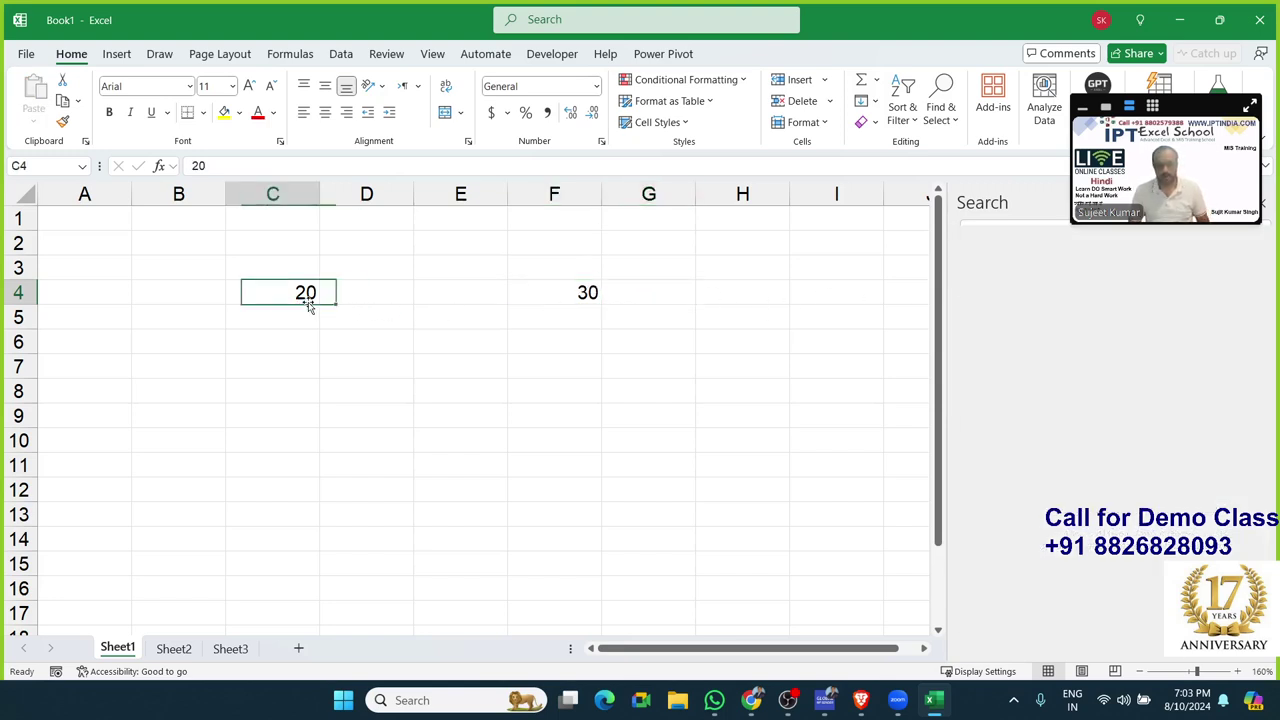
key(ctrl+c)
click(550, 285)
key(ctrl+v)
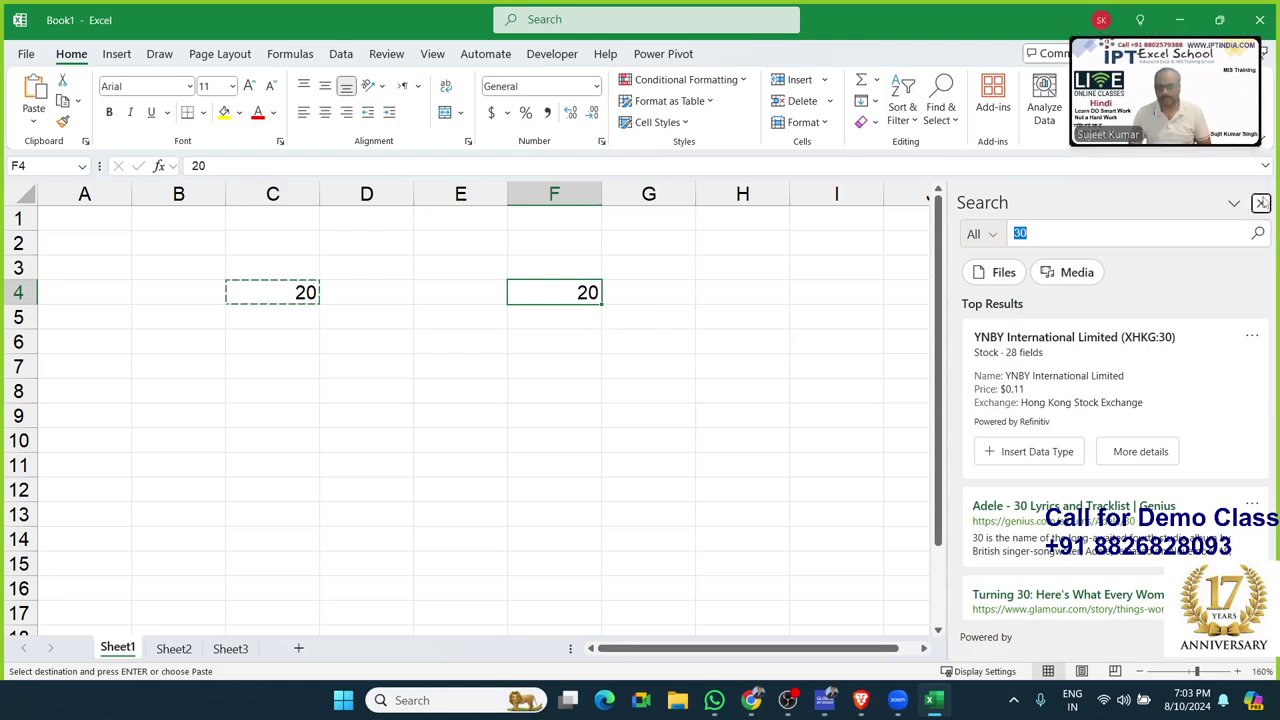
click(1261, 203)
key(ctrl+z)
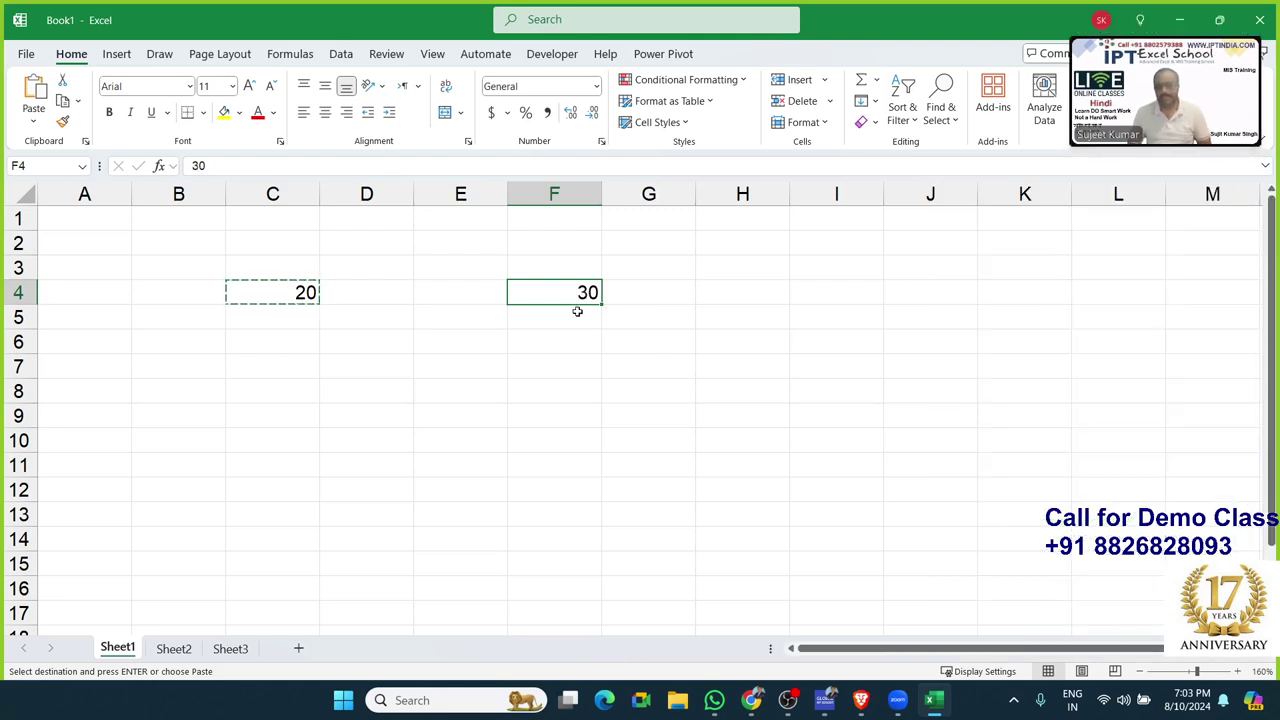
- Paste Special the copied 20 into F4 with the Add operation, giving 50
right_click(545, 292)
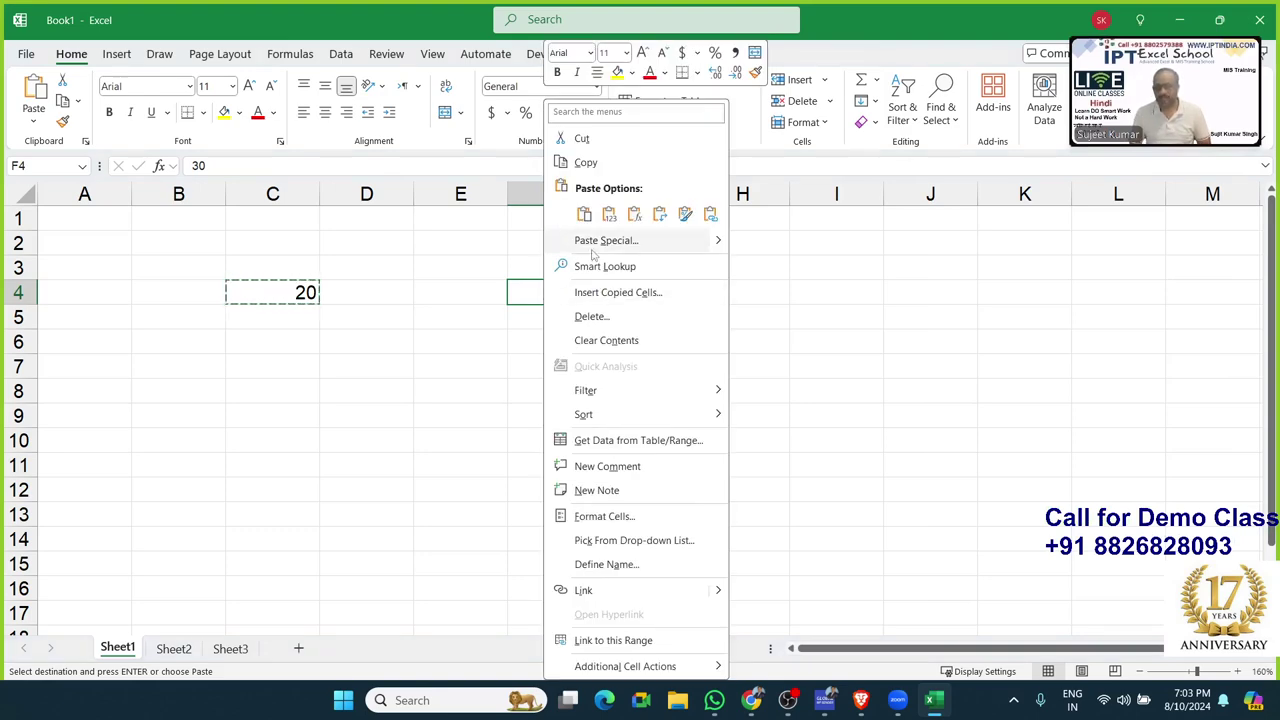
click(594, 254)
drag(544, 148, 848, 178)
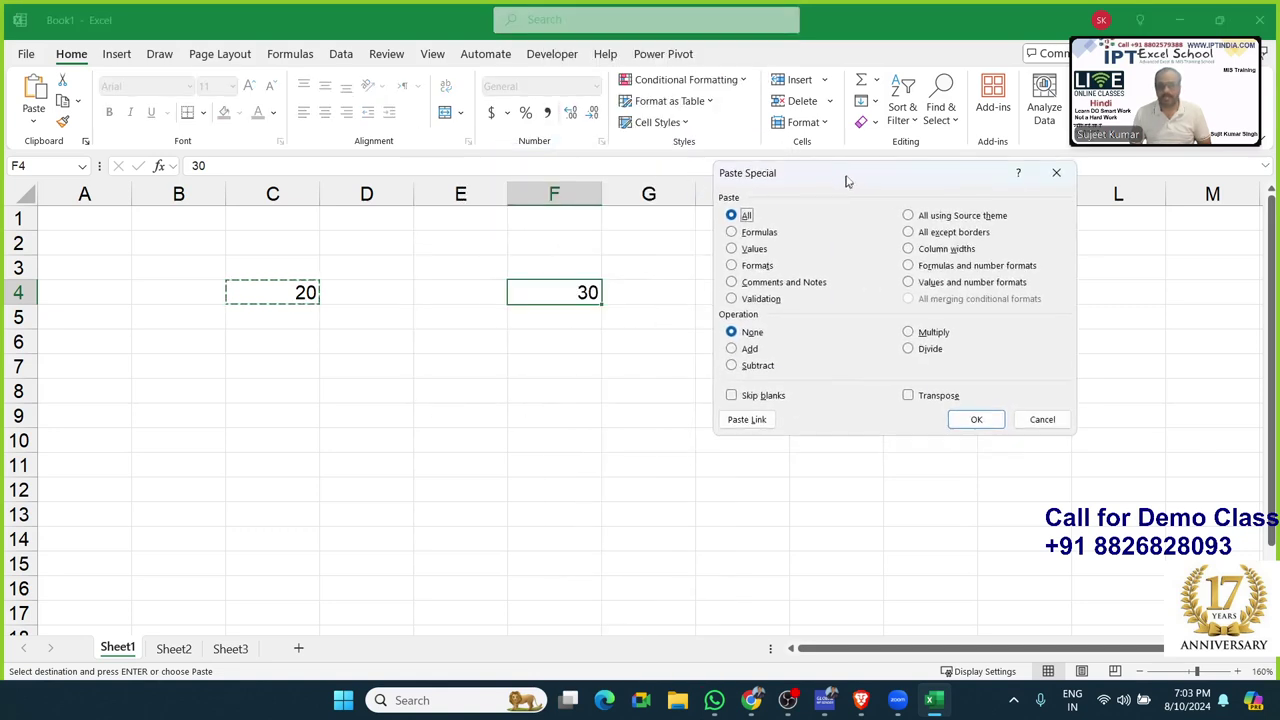
click(753, 356)
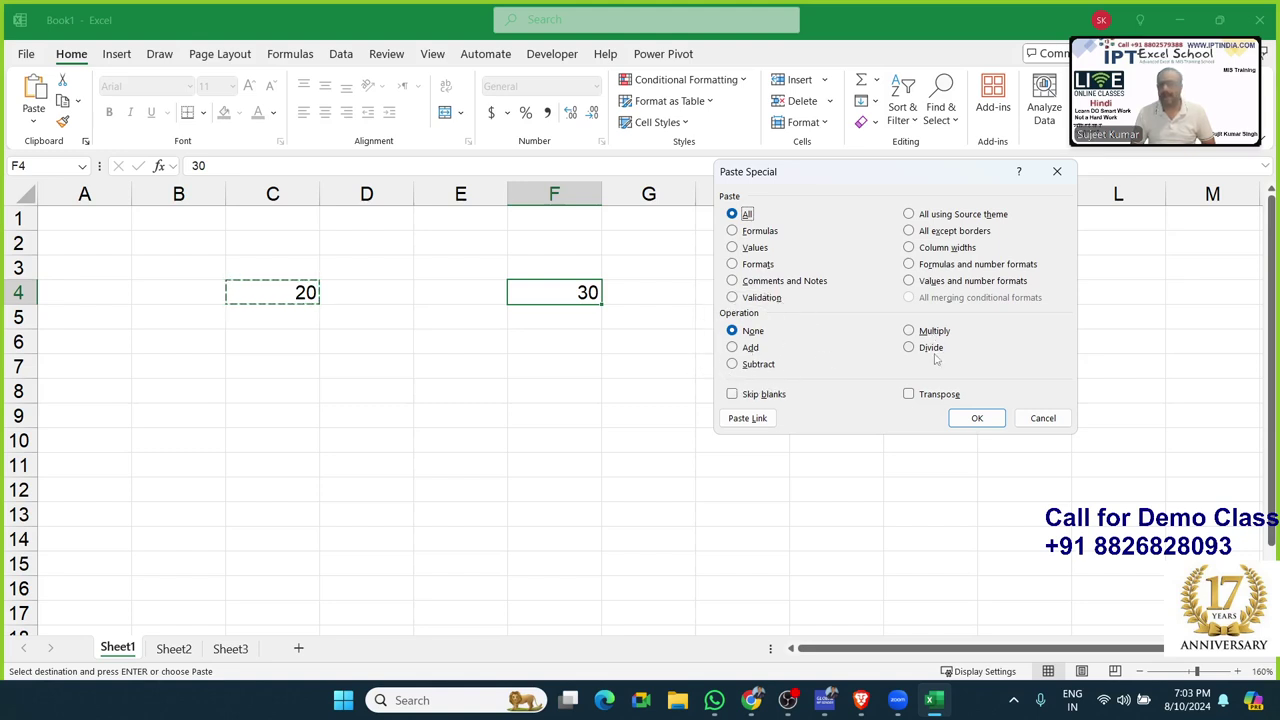
click(746, 350)
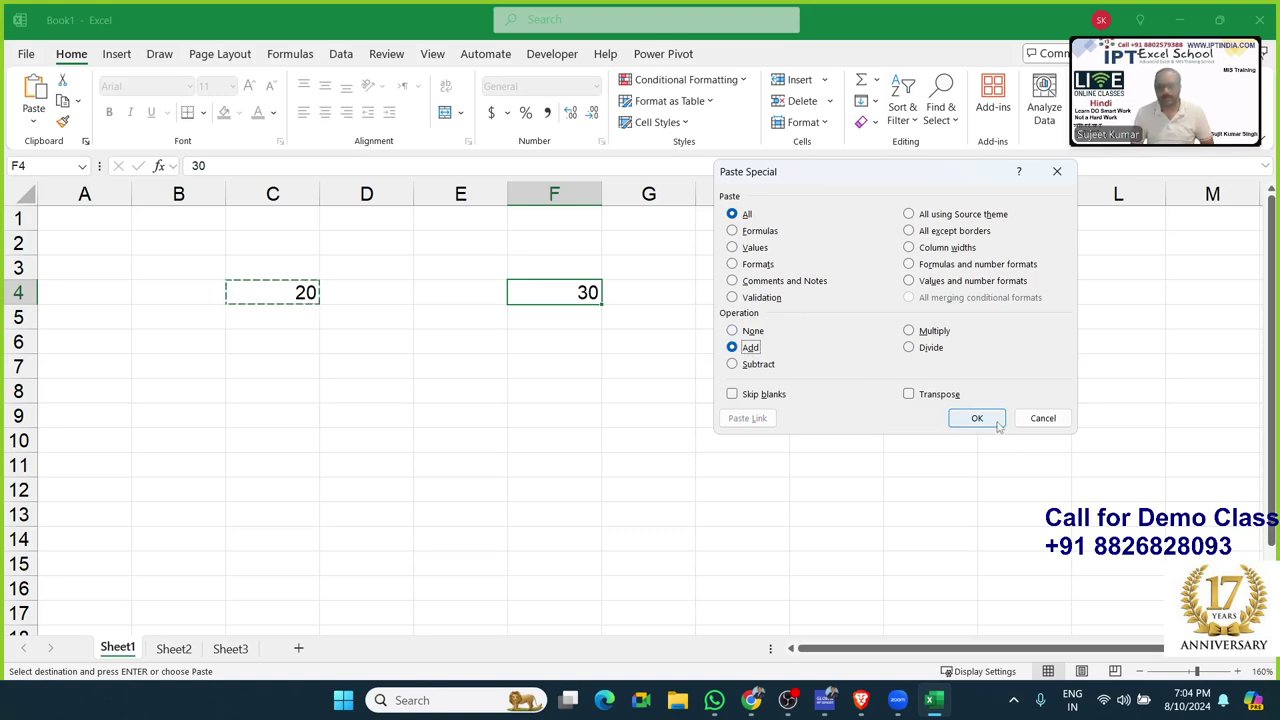
click(977, 418)
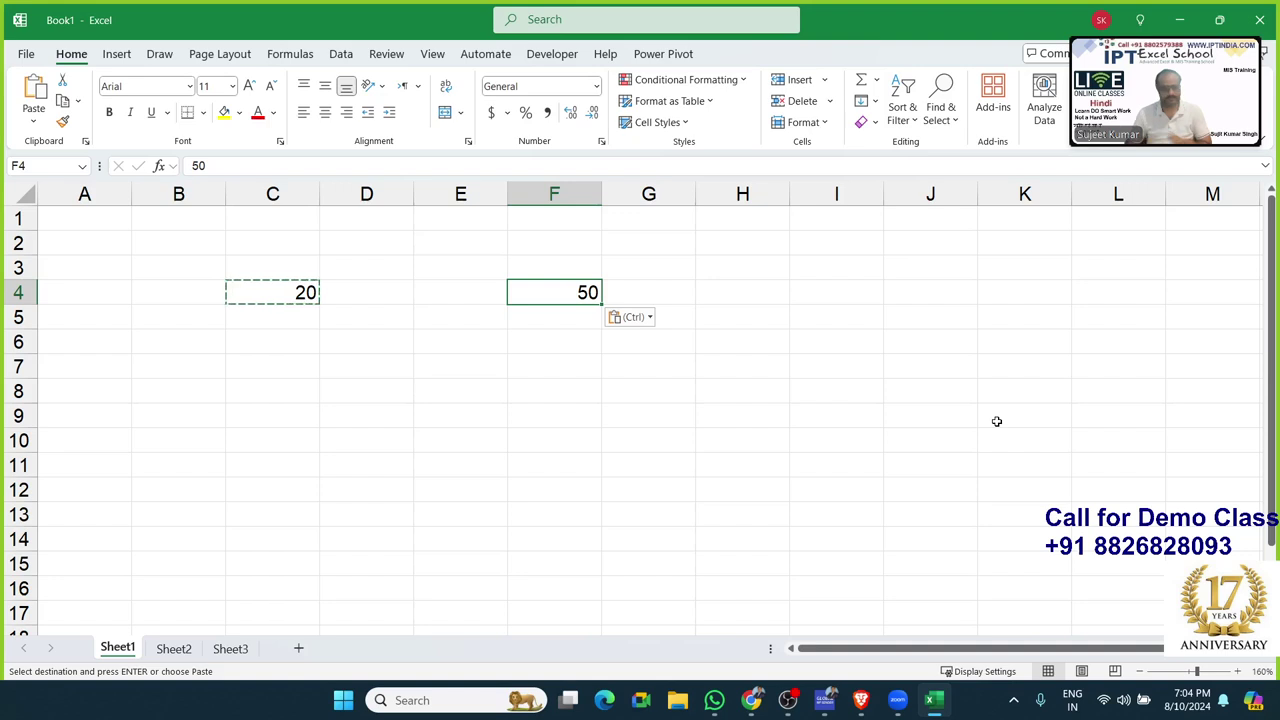
- Paste Special the copied 20 into F4 with Multiply, turning 50 into 1000
right_click(589, 298)
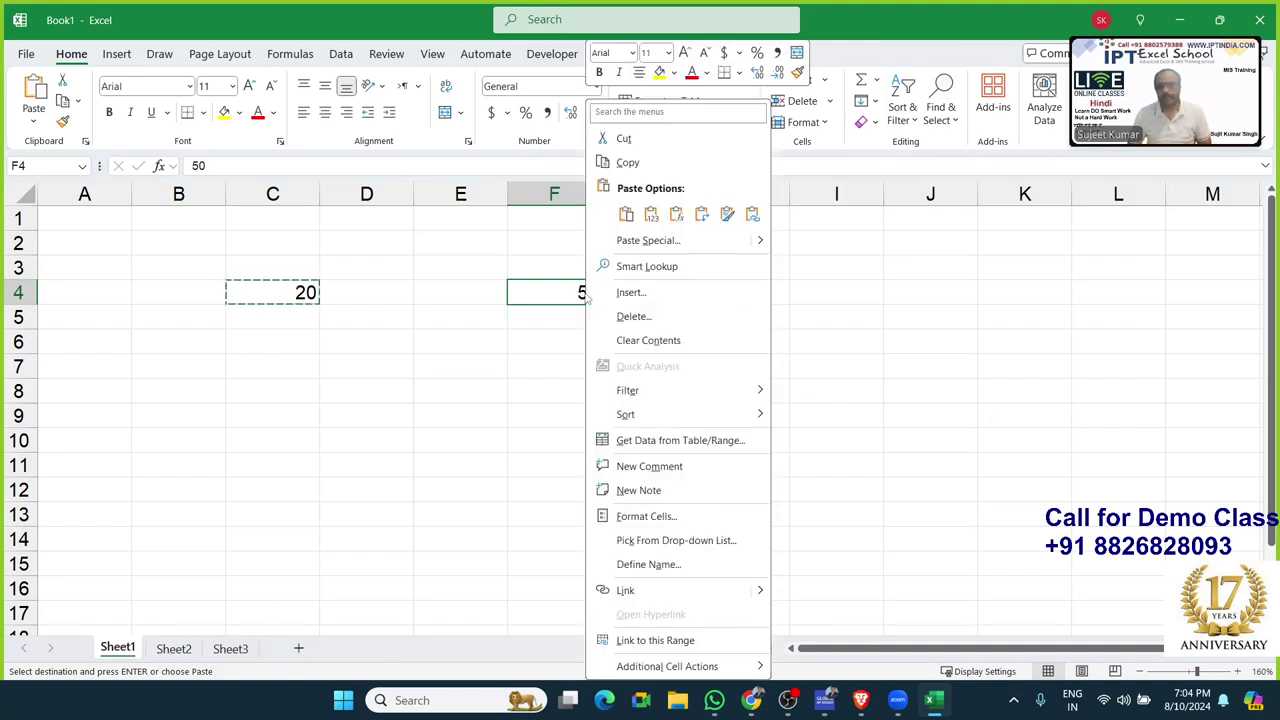
click(648, 240)
drag(607, 140, 849, 141)
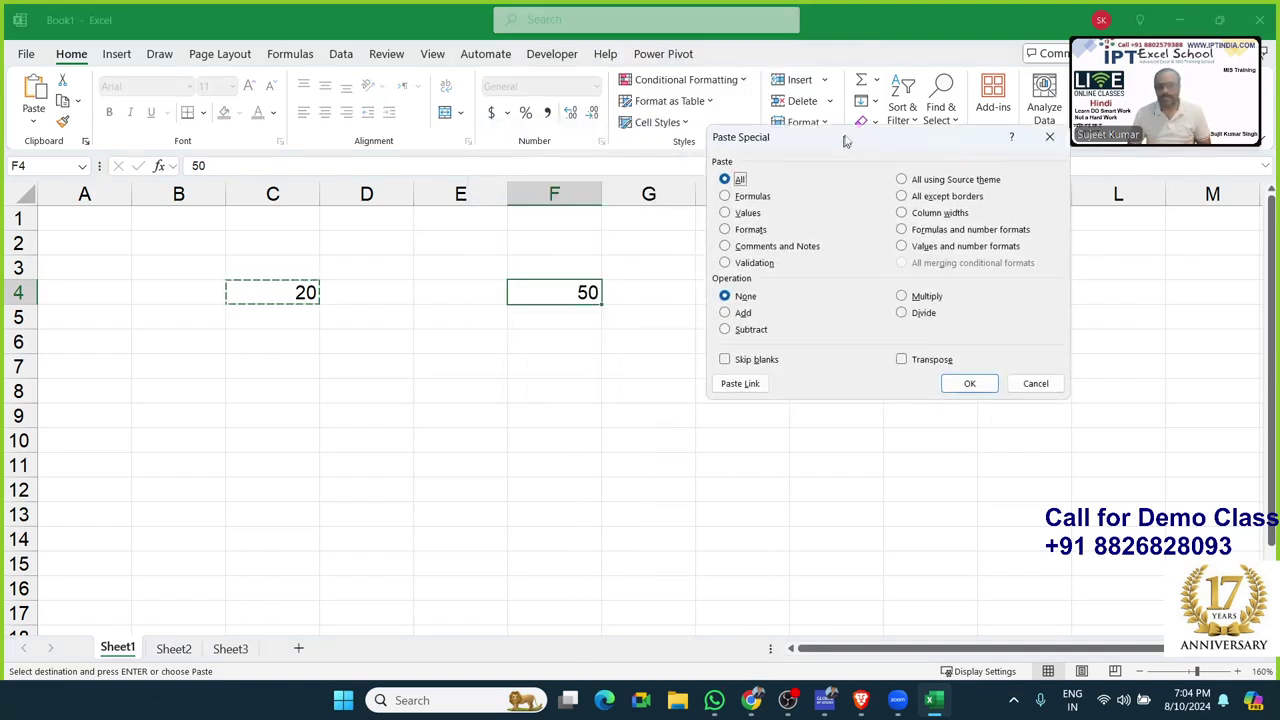
click(907, 292)
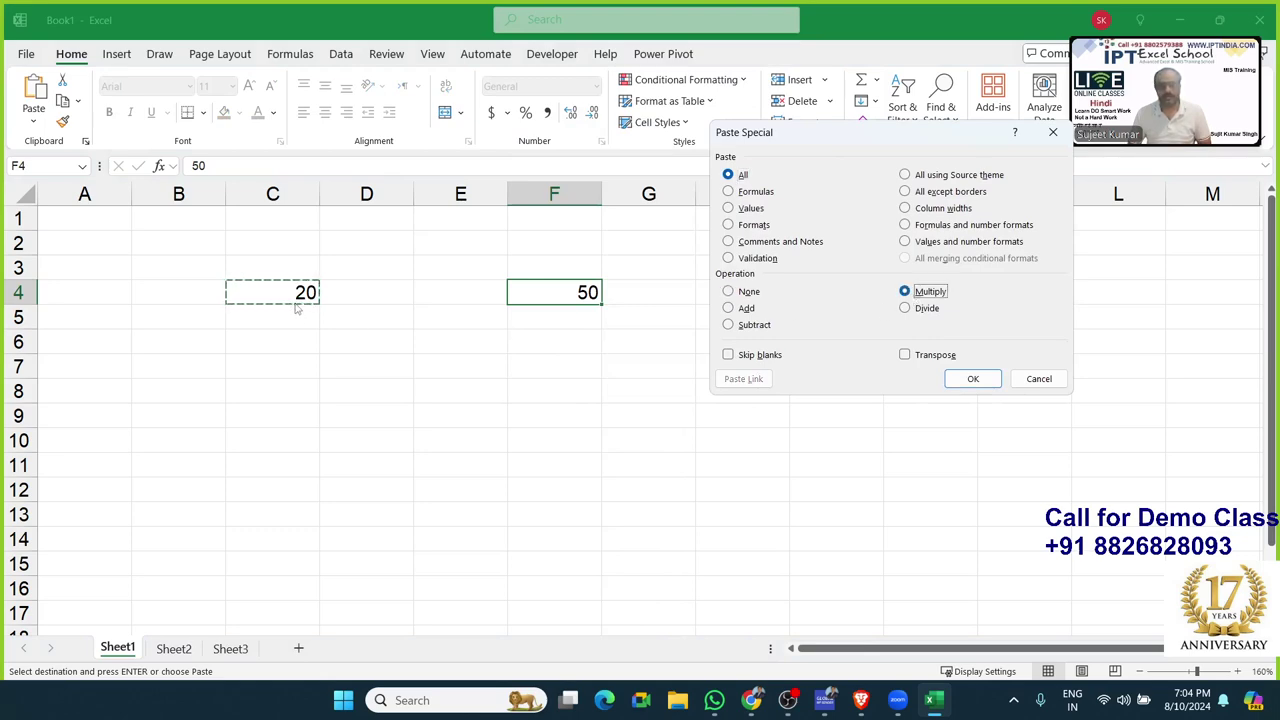
click(963, 382)
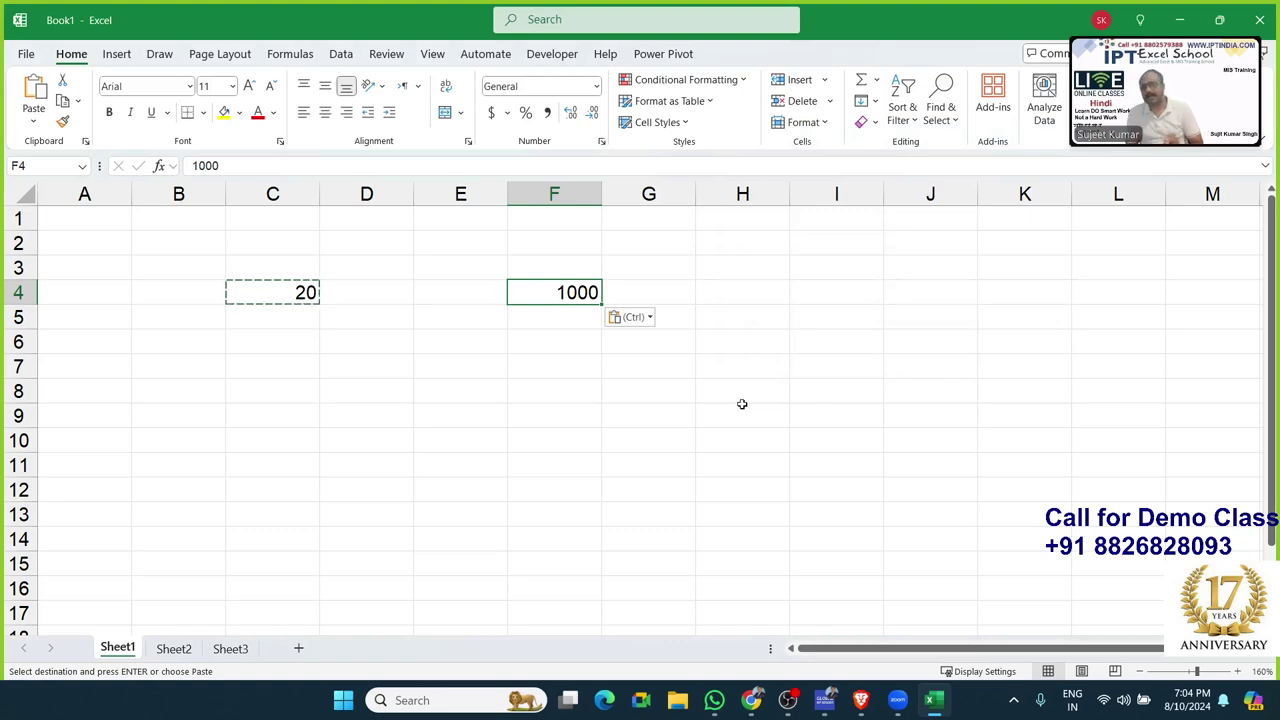
- Try a plain Paste Special into F4, undo it to keep 1000, and go to Sheet2
right_click(580, 301)
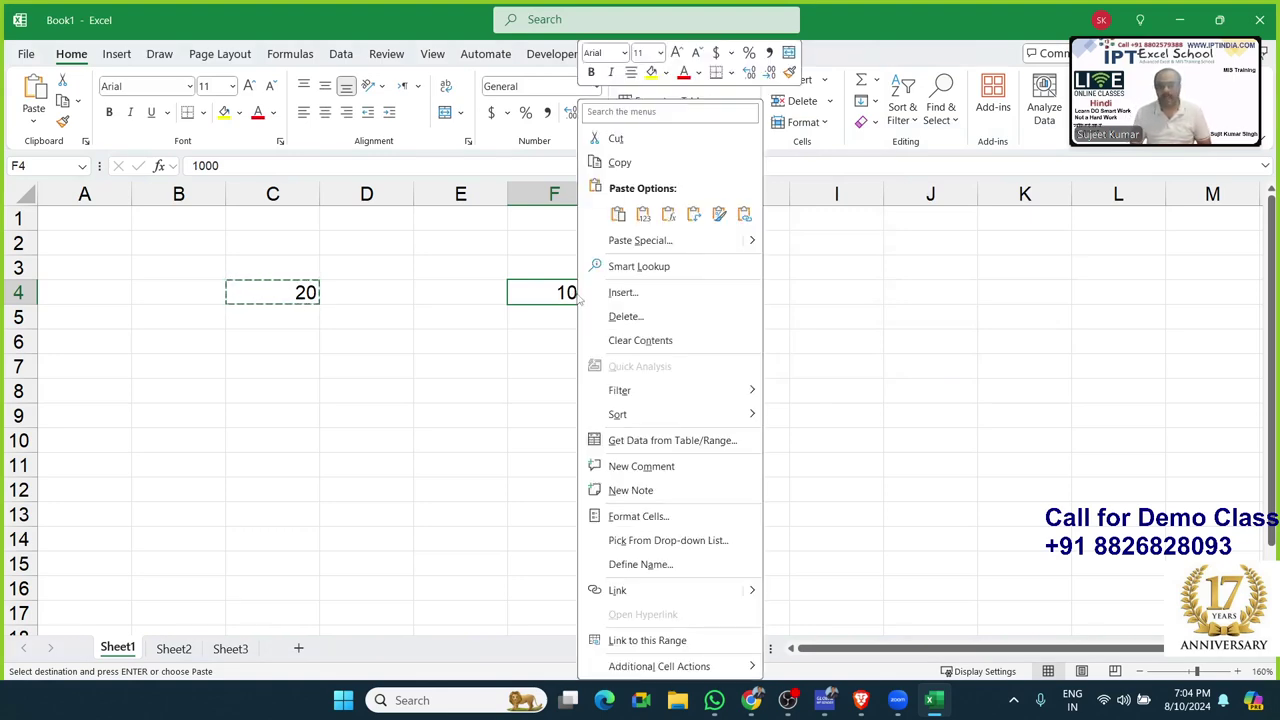
click(633, 242)
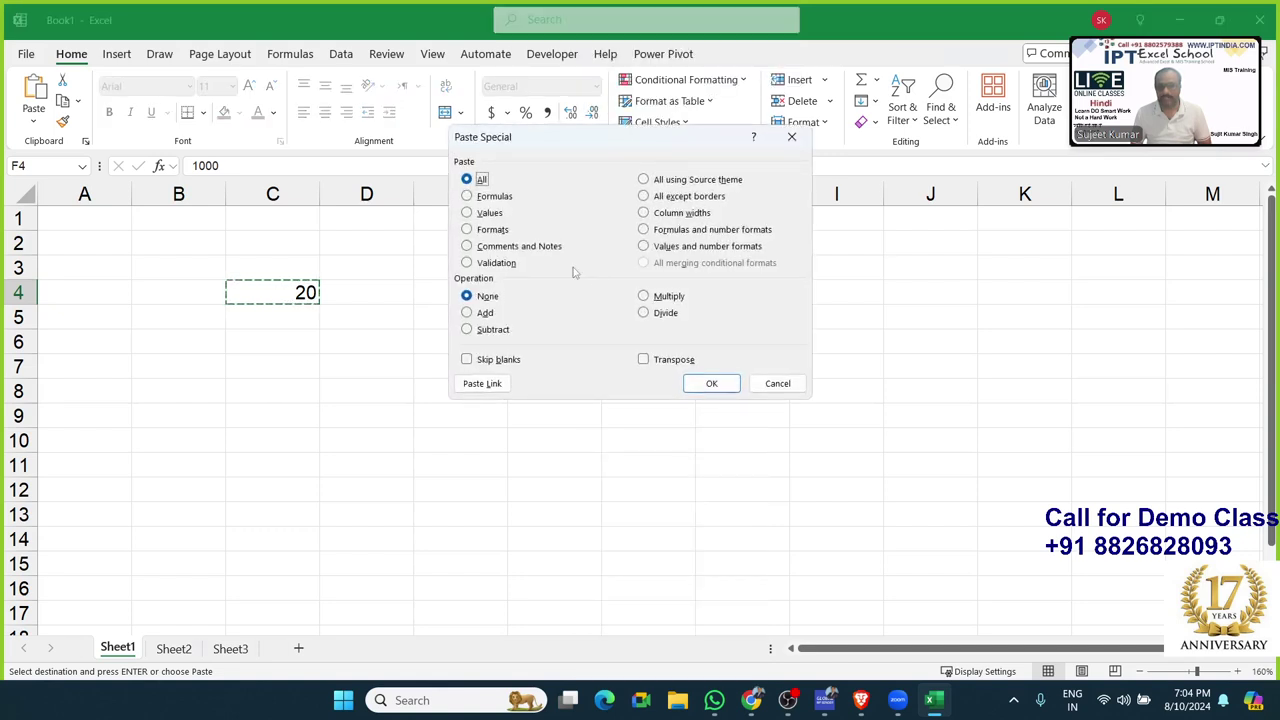
drag(543, 140, 763, 126)
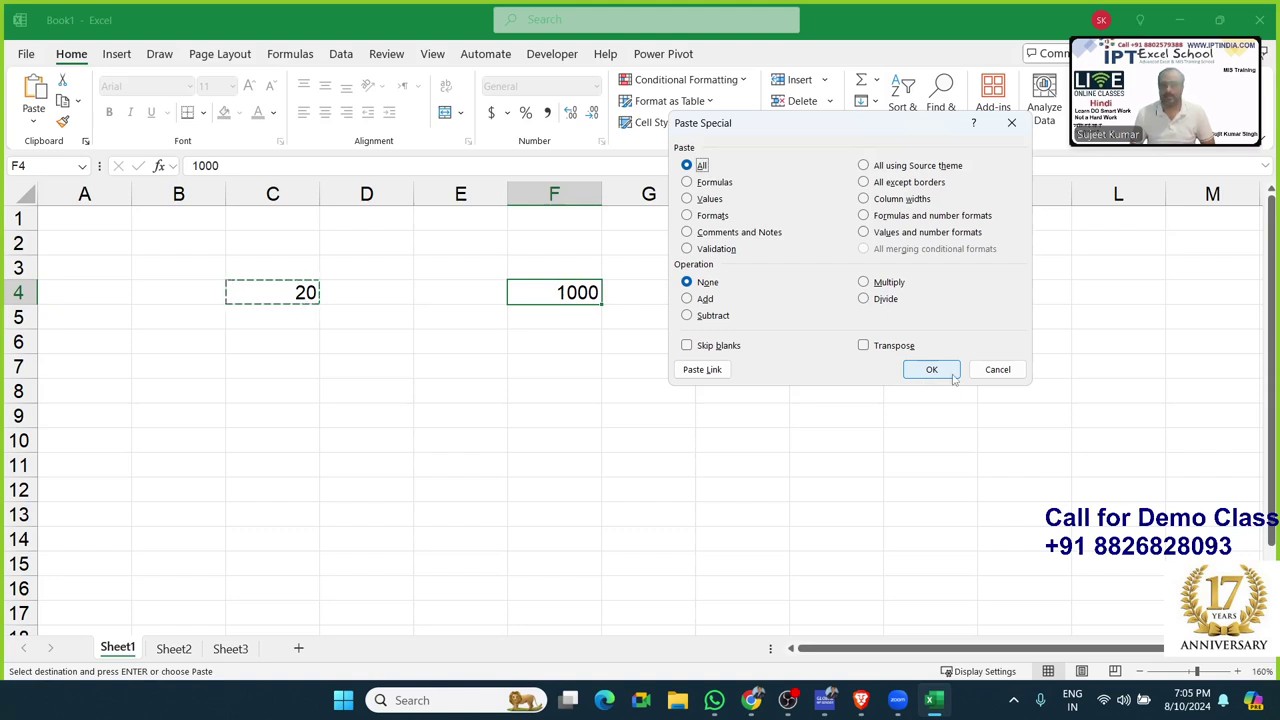
click(952, 374)
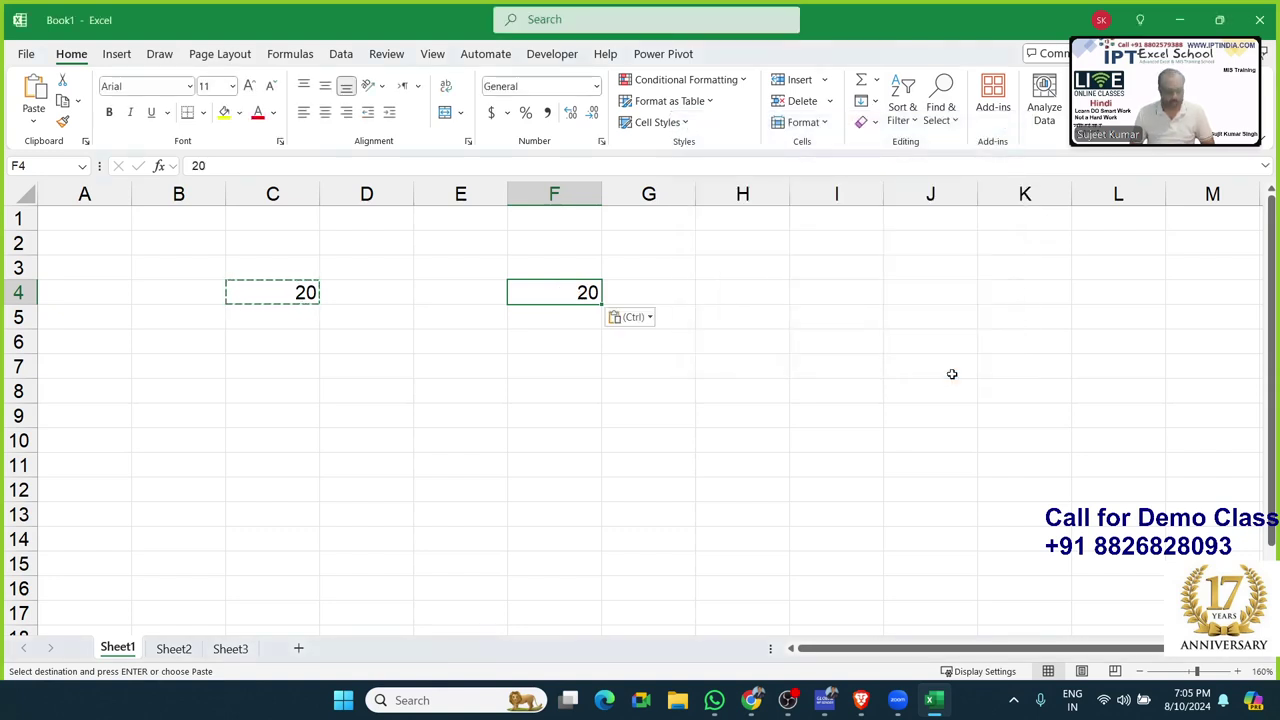
key(ctrl+z)
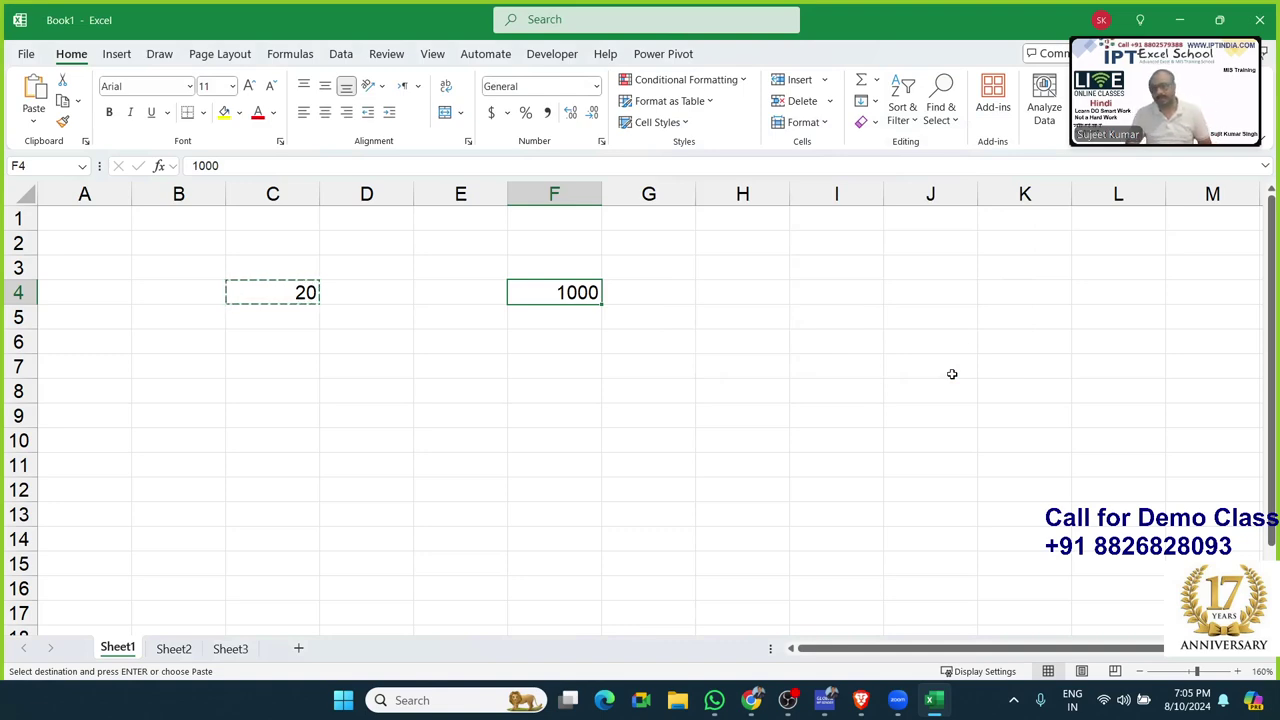
click(172, 652)
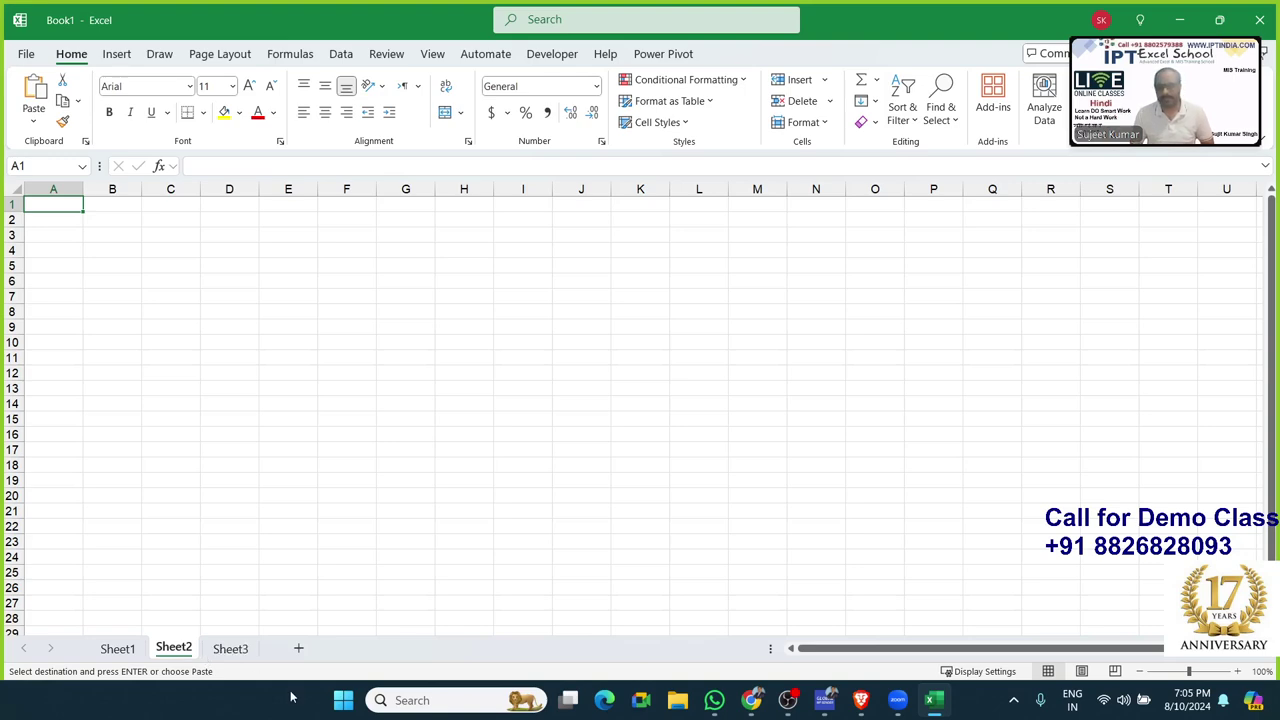
- Enter 20% in A1 and 20 in B1, formatting B1 with Percent Style to show 2000%
scroll(292, 690, up, 5)
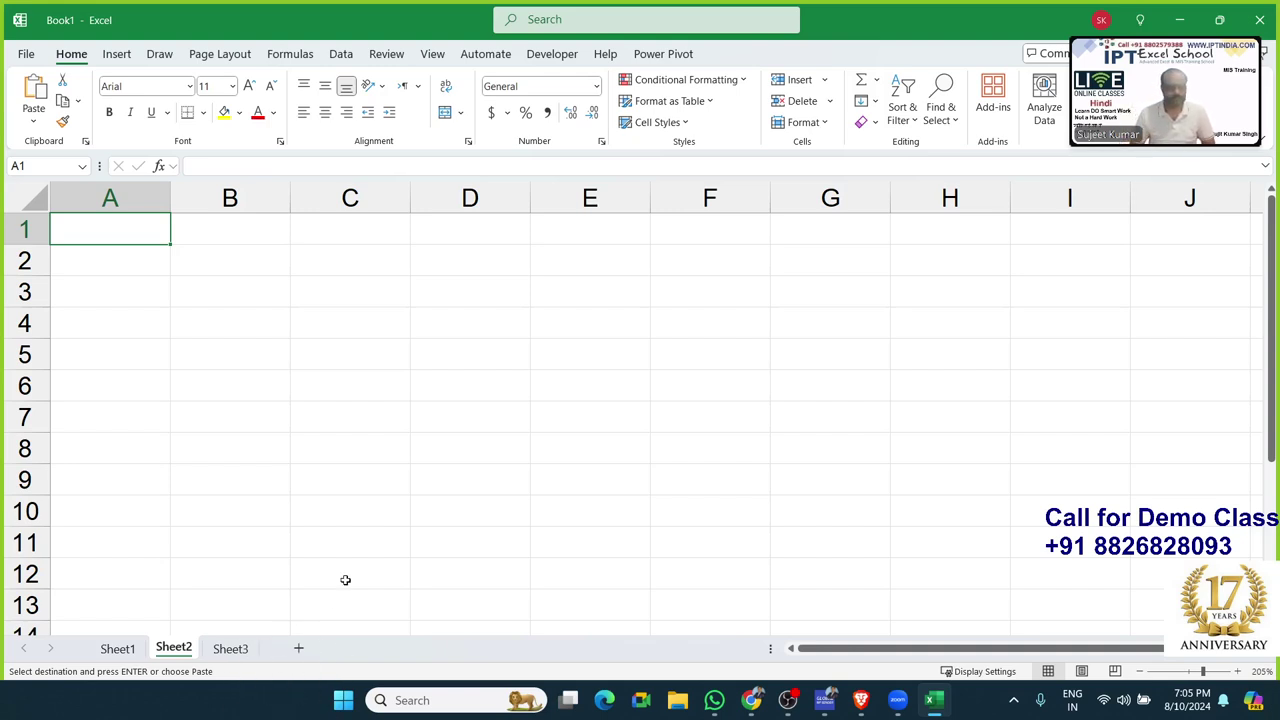
click(345, 508)
click(132, 227)
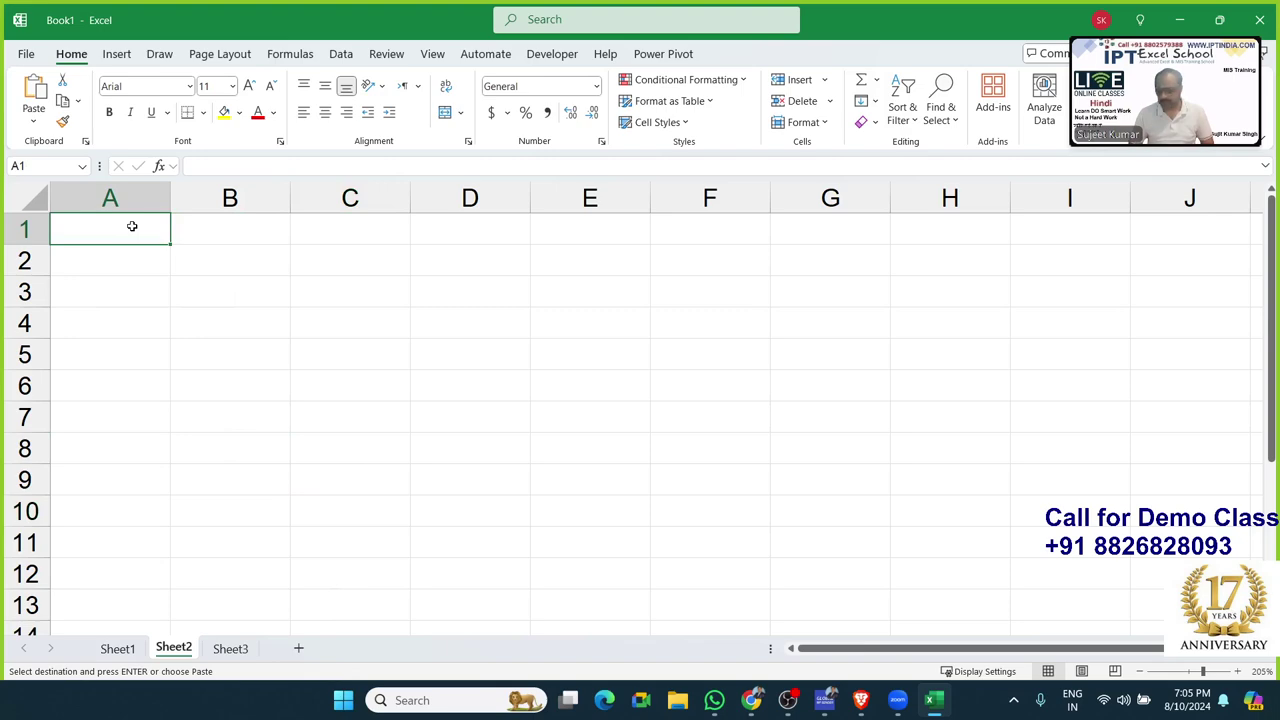
text(20)
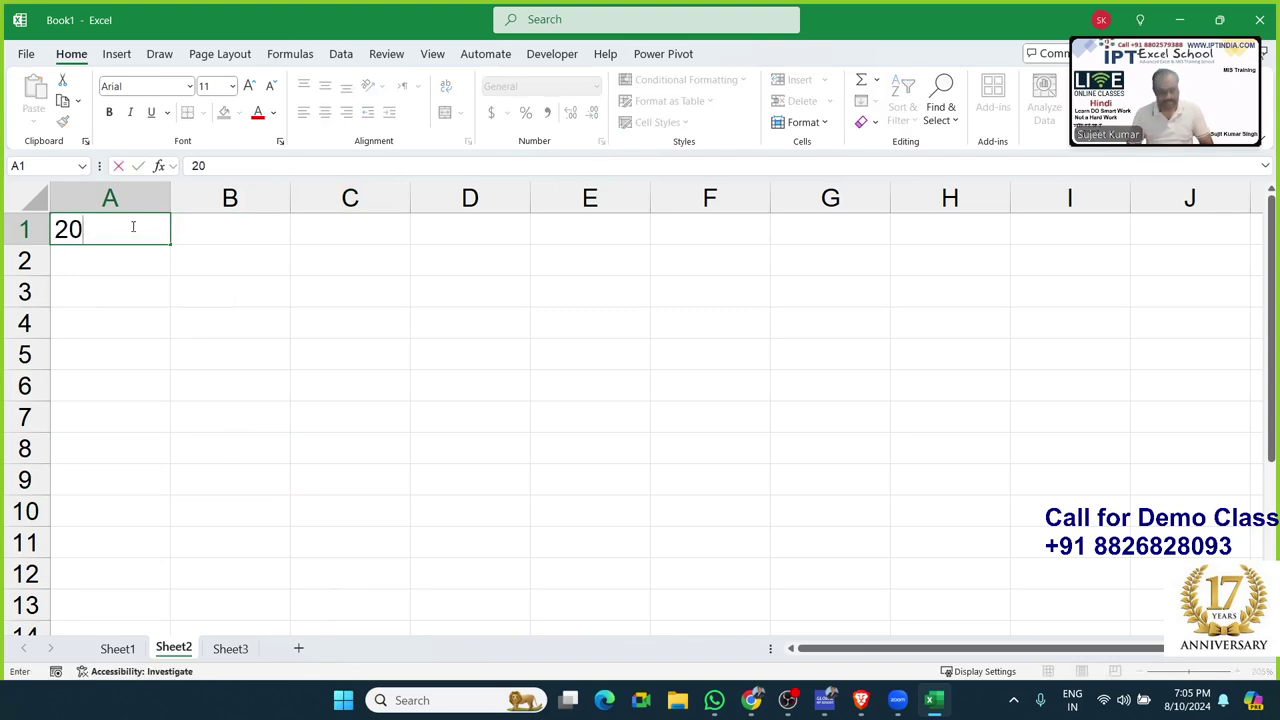
text(%)
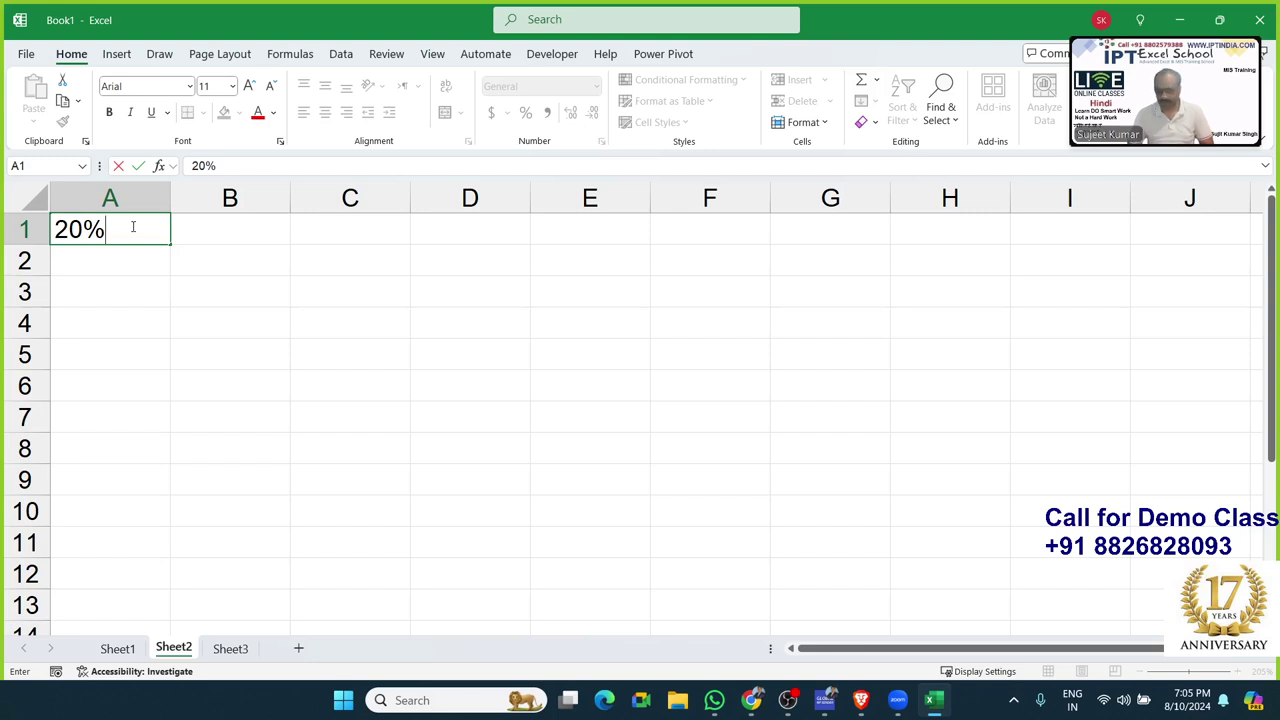
key(Return)
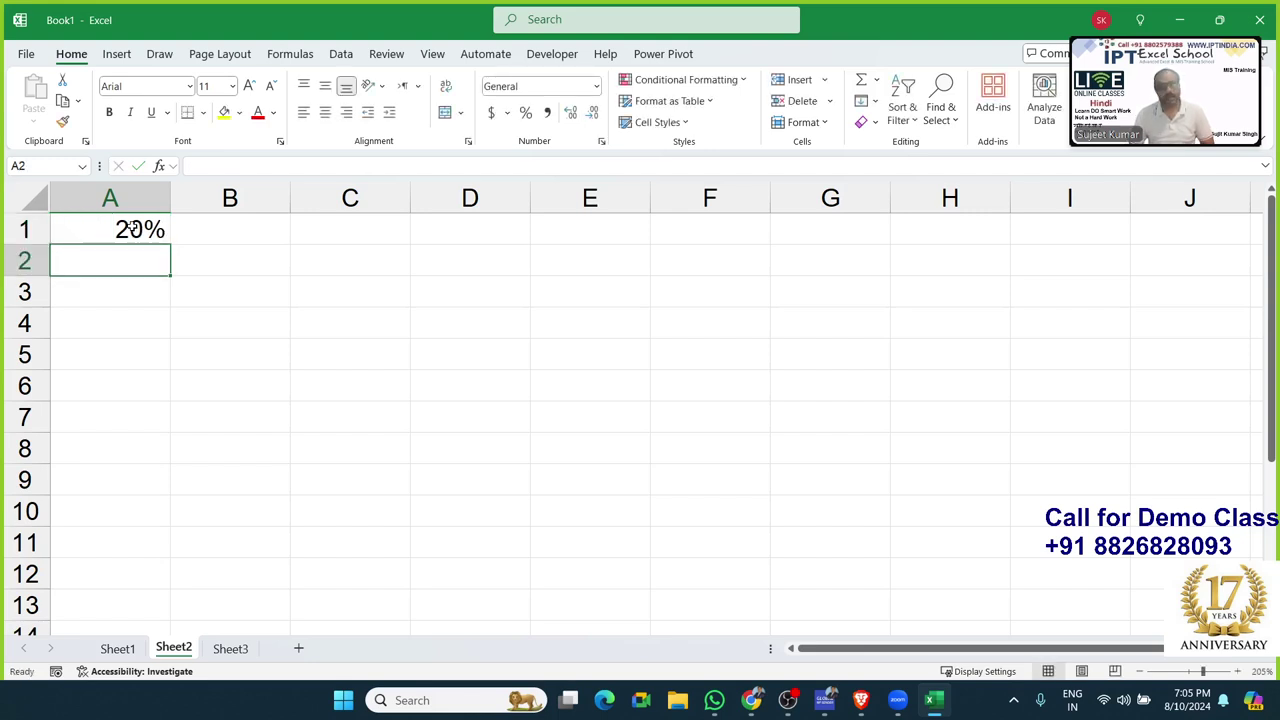
key(Up)
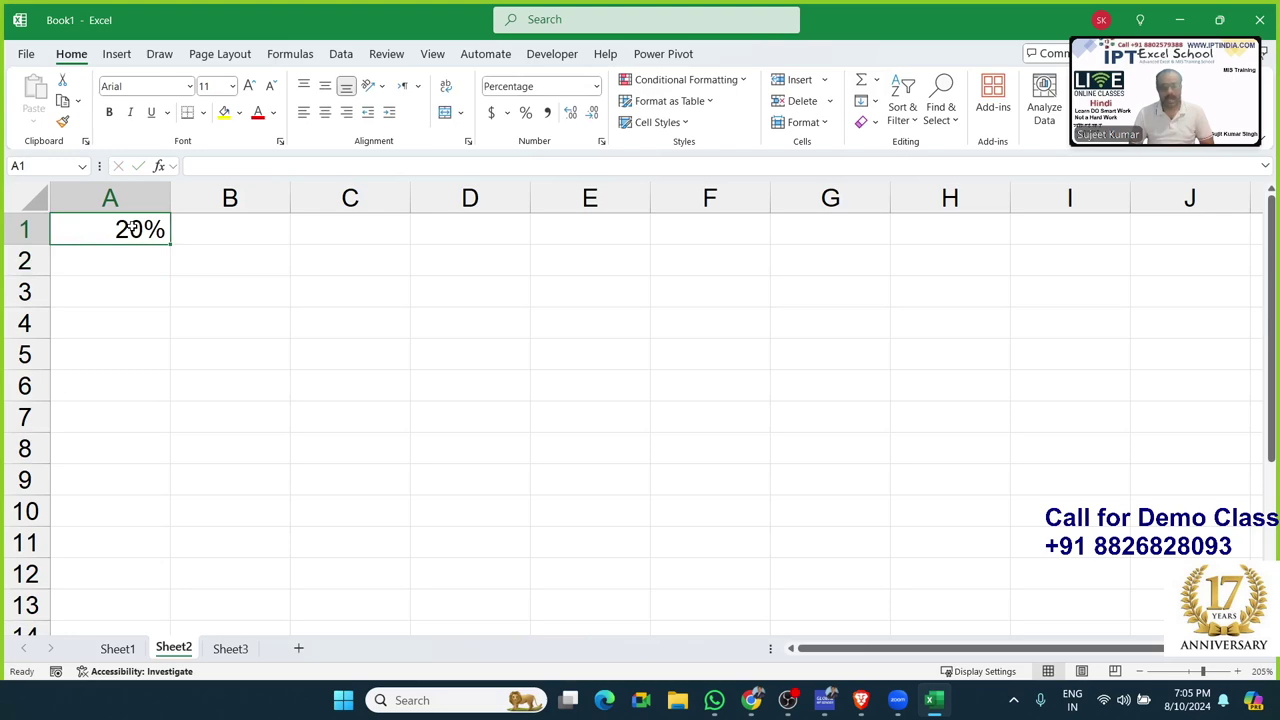
key(Right)
text(20)
key(Return)
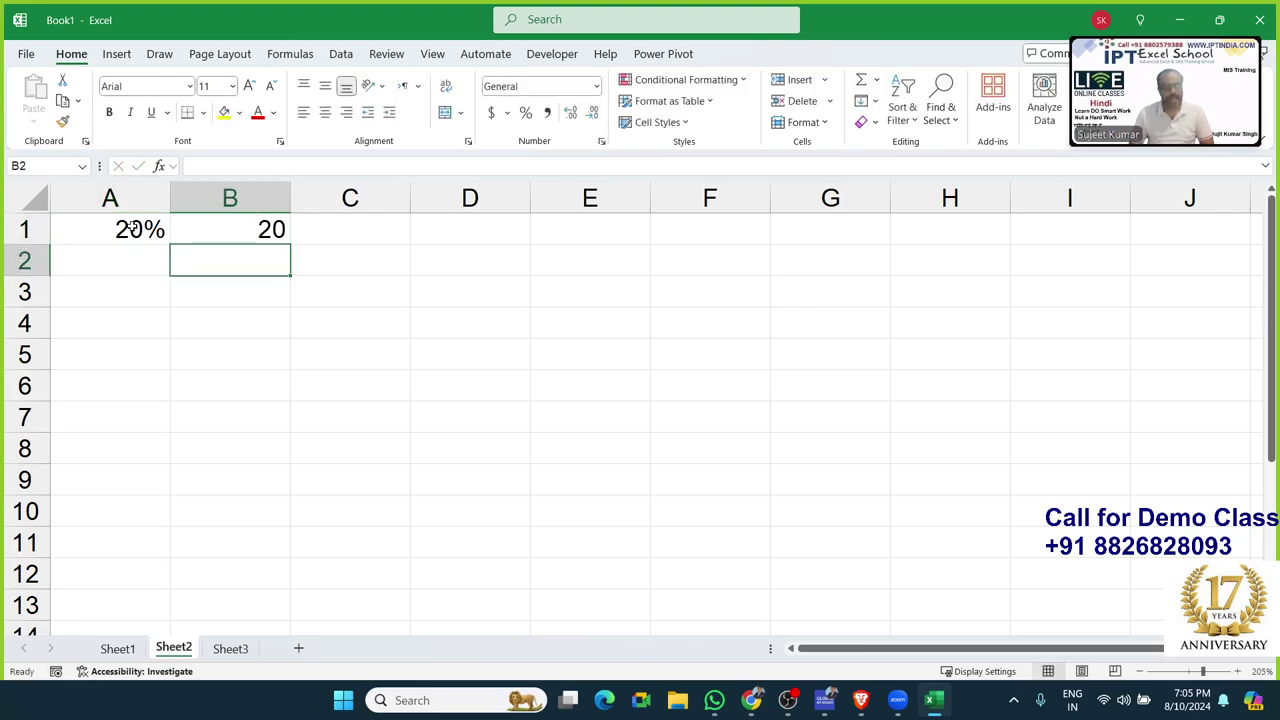
key(Up)
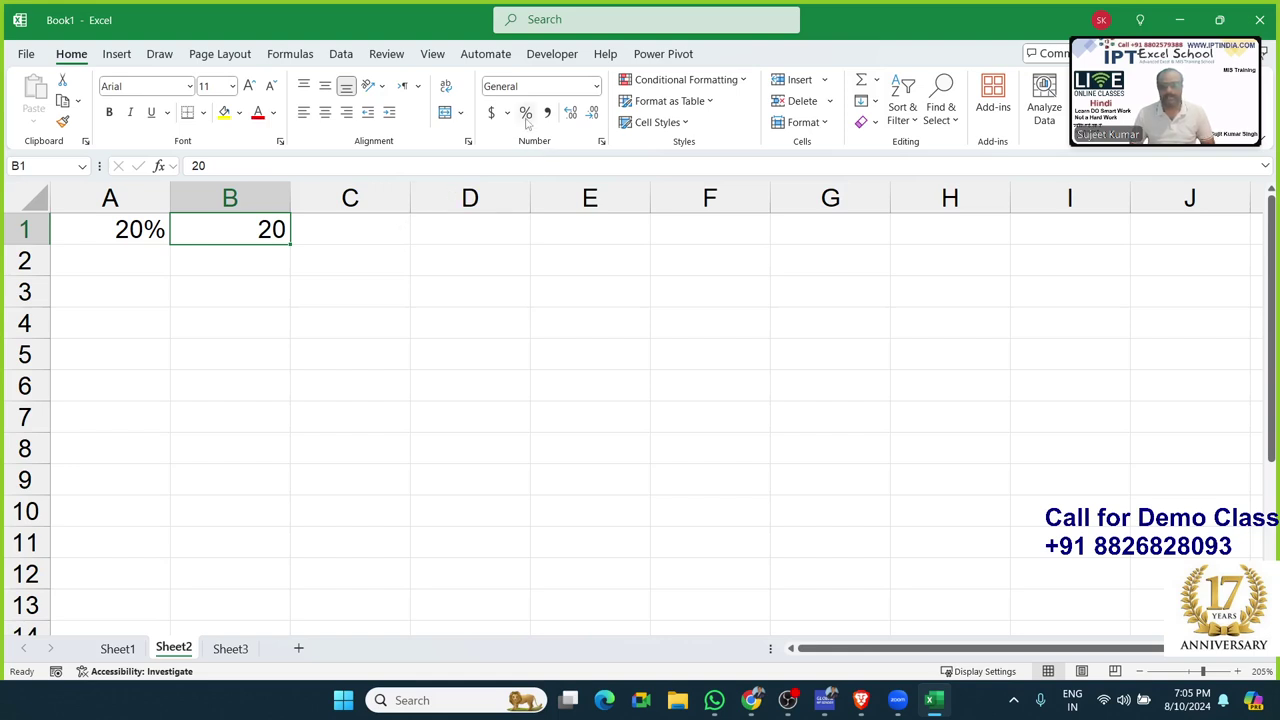
click(526, 119)
click(526, 119)
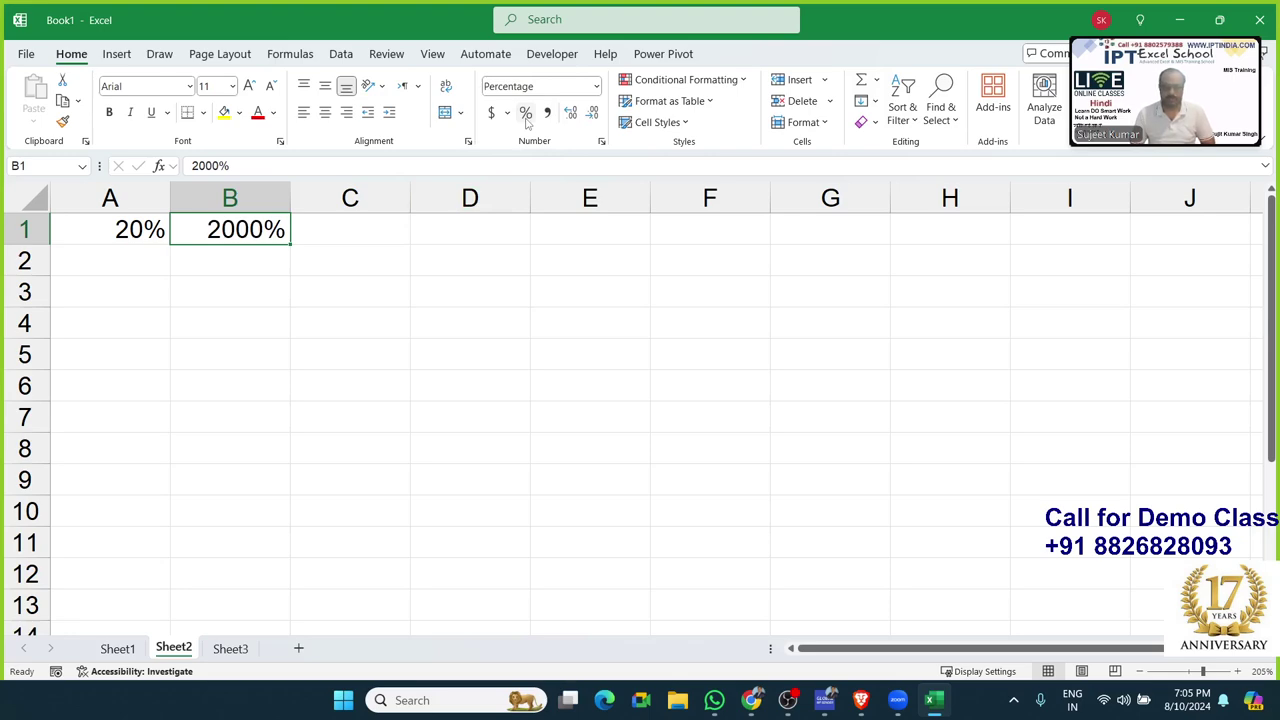
- Add the note 1=100% in B2 and enter 0.20 in C1 formatted as 20%
text(1=)
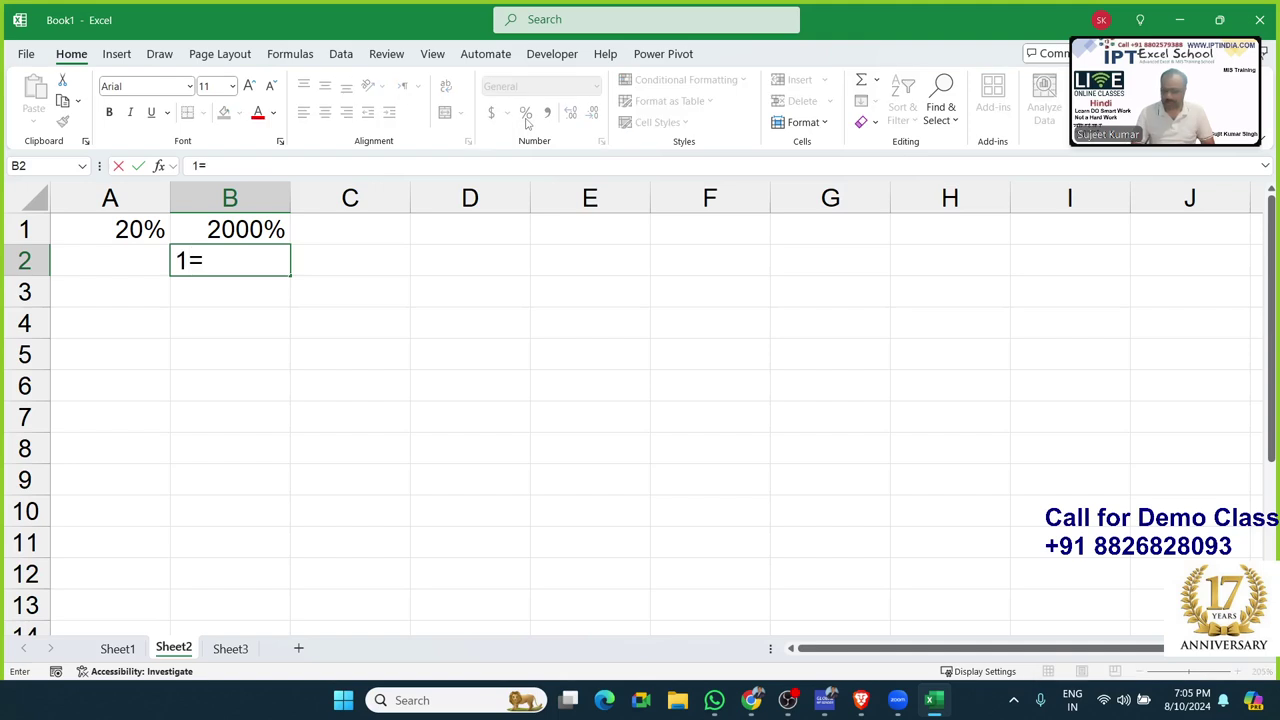
text(100%)
key(Return)
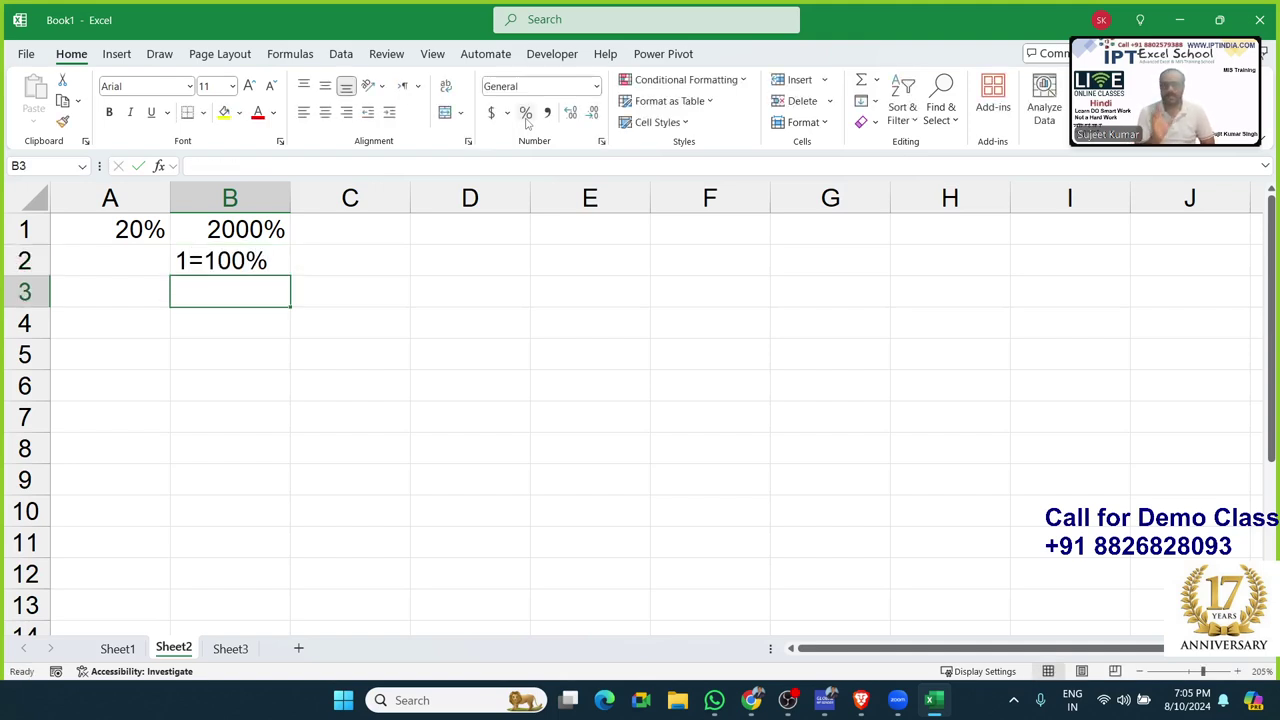
key(Up)
key(Up)
key(Right)
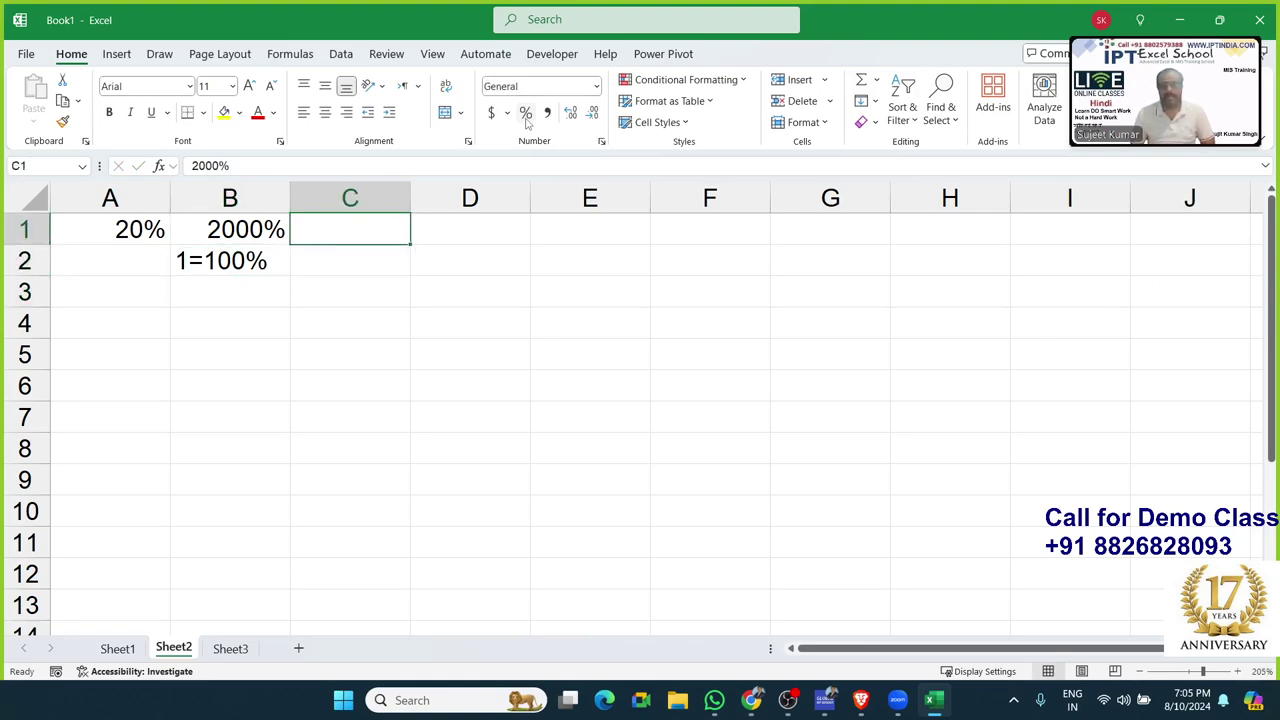
text(0)
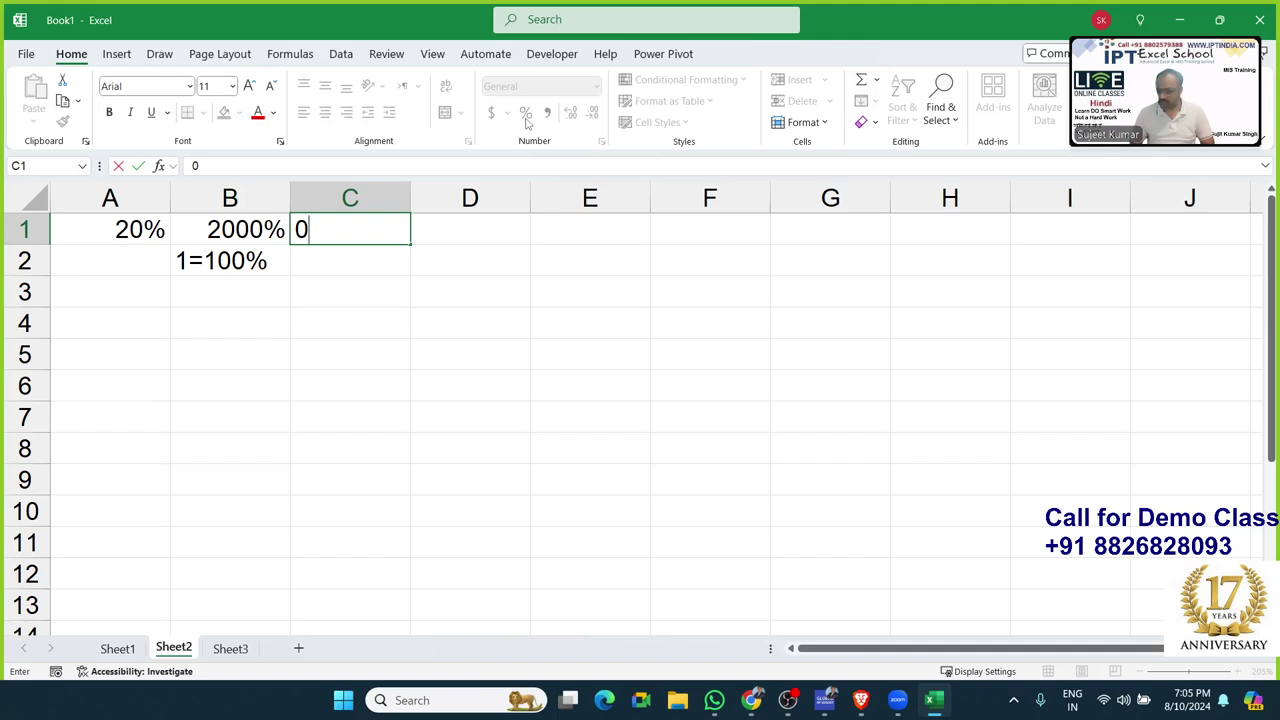
text(.20)
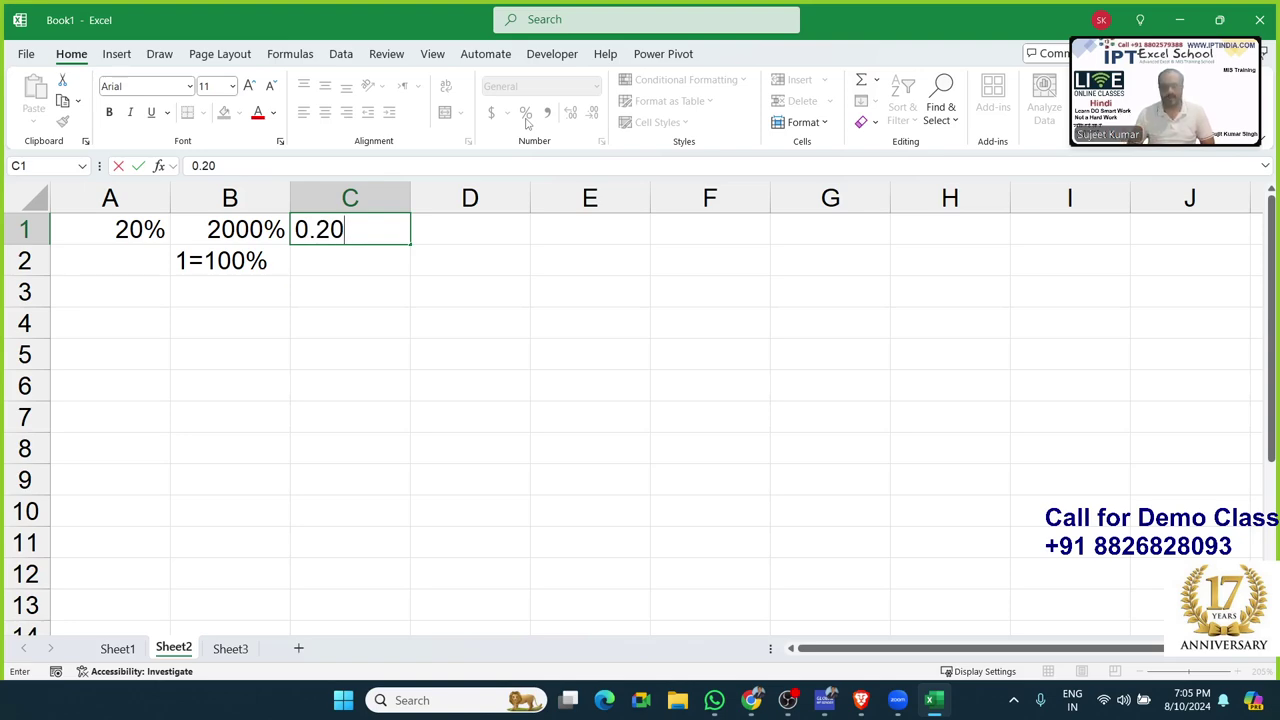
key(Return)
key(Up)
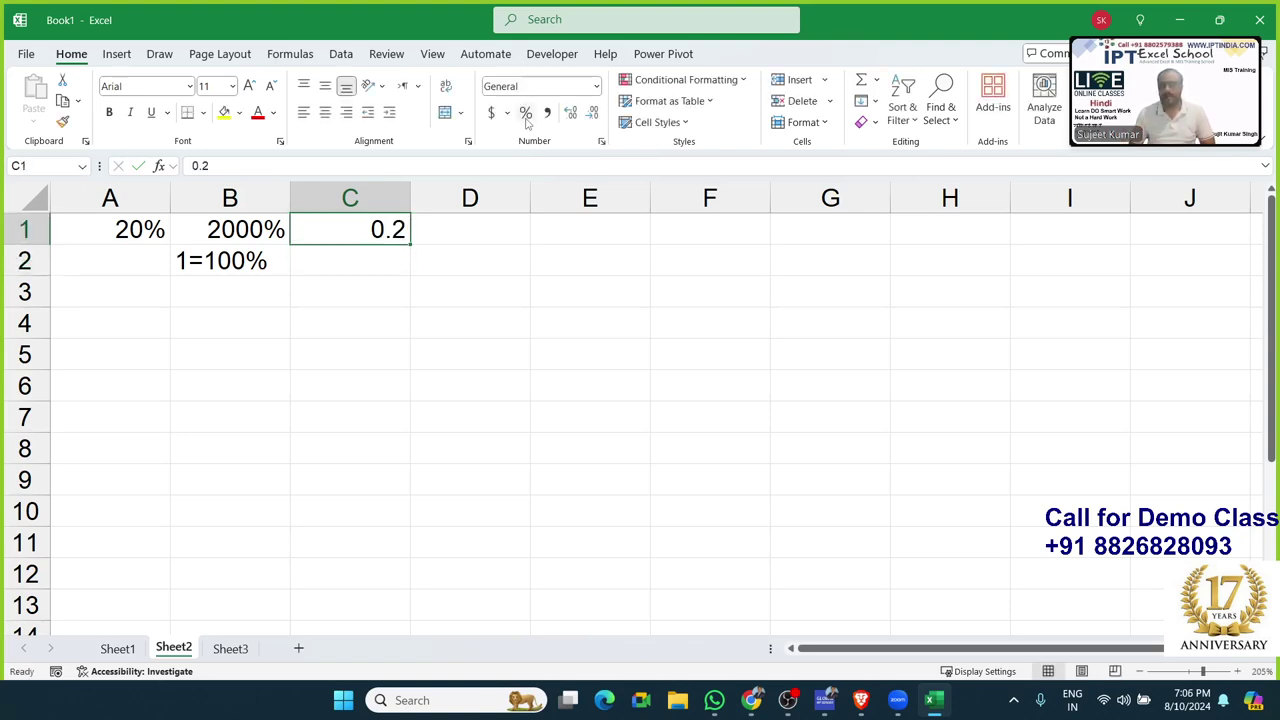
click(525, 113)
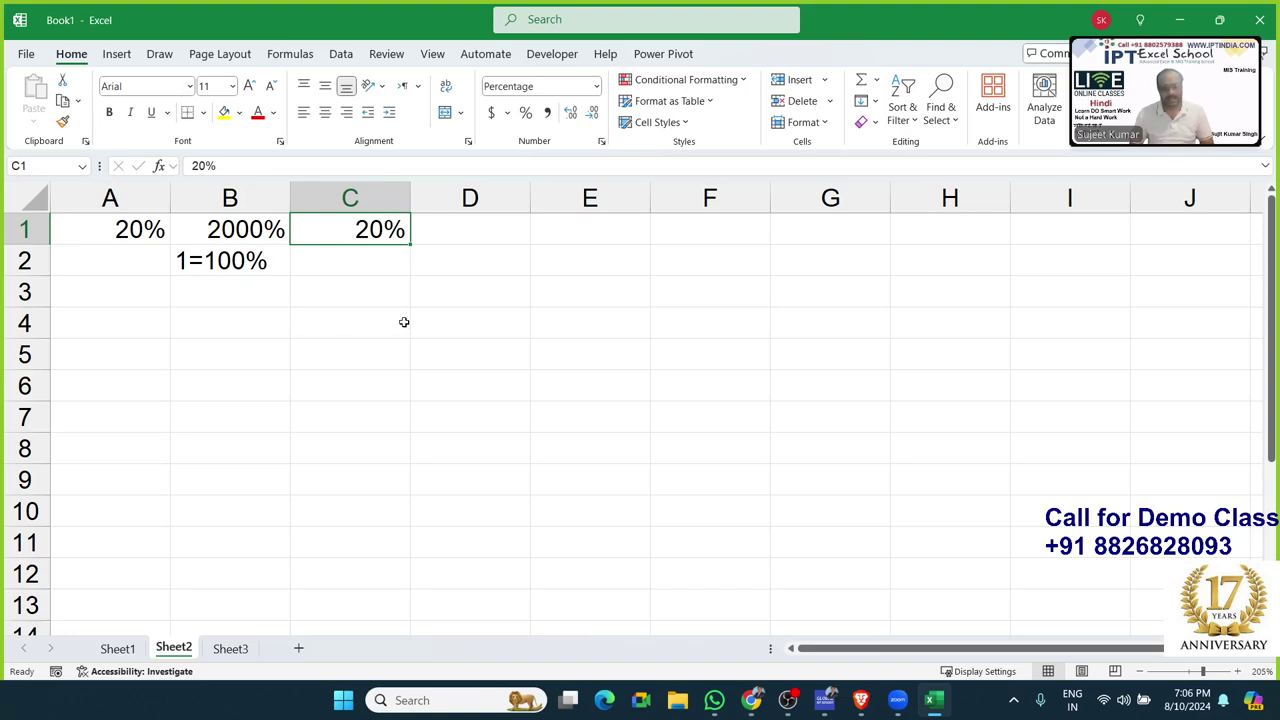
click(153, 353)
- Label A5 with % and enter =RANDBETWEEN(10,90) in A6
text(%)
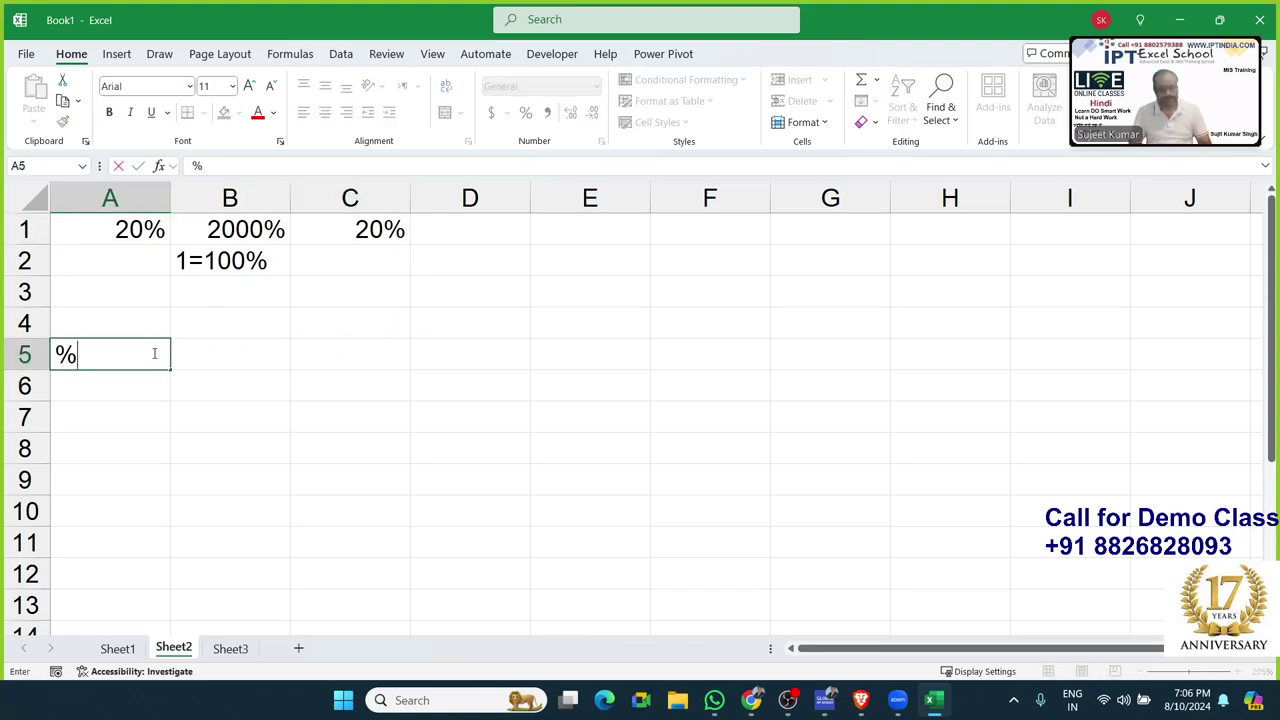
key(Return)
text(=ra)
key(Down)
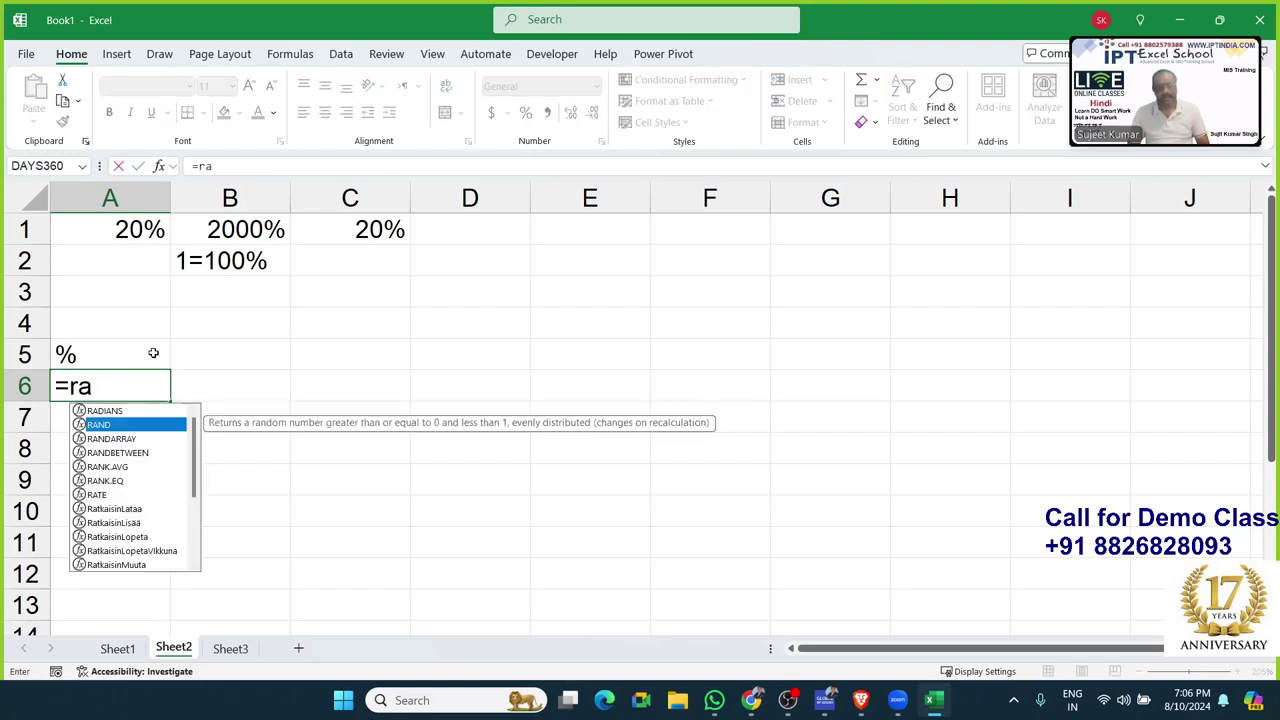
key(Down)
key(Down)
key(Tab)
text(1)
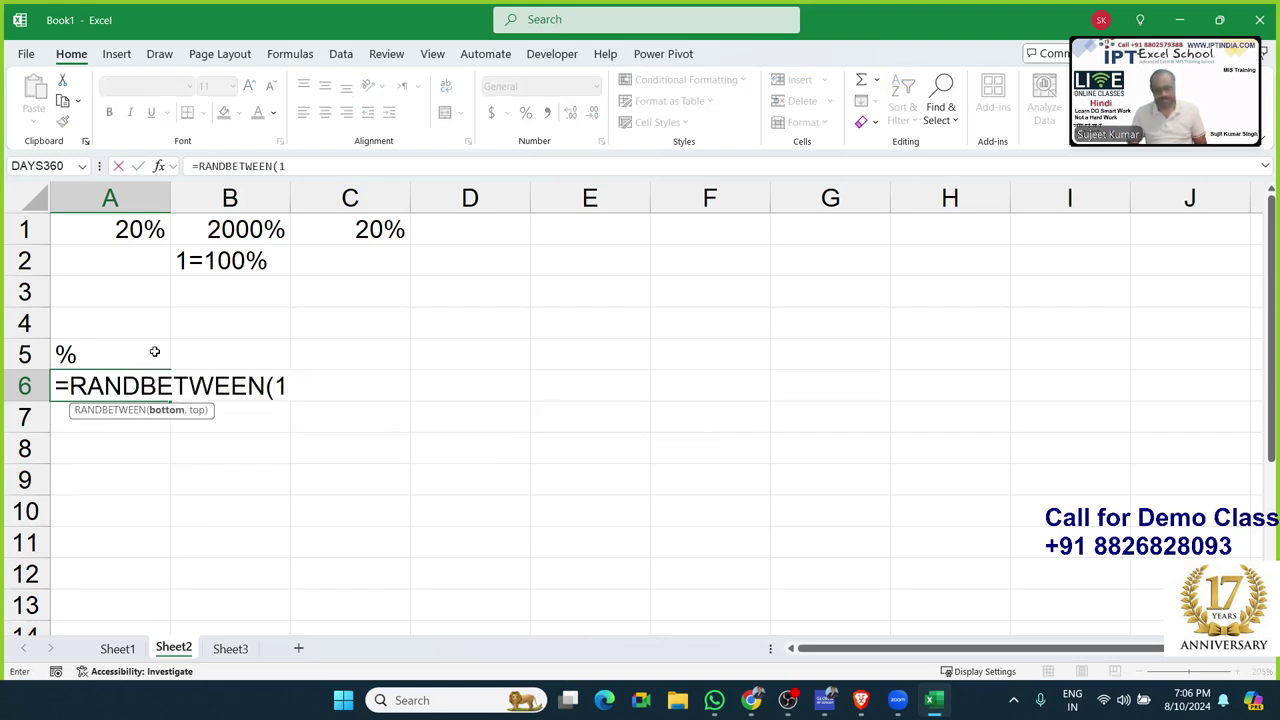
text(0,90)
key(Return)
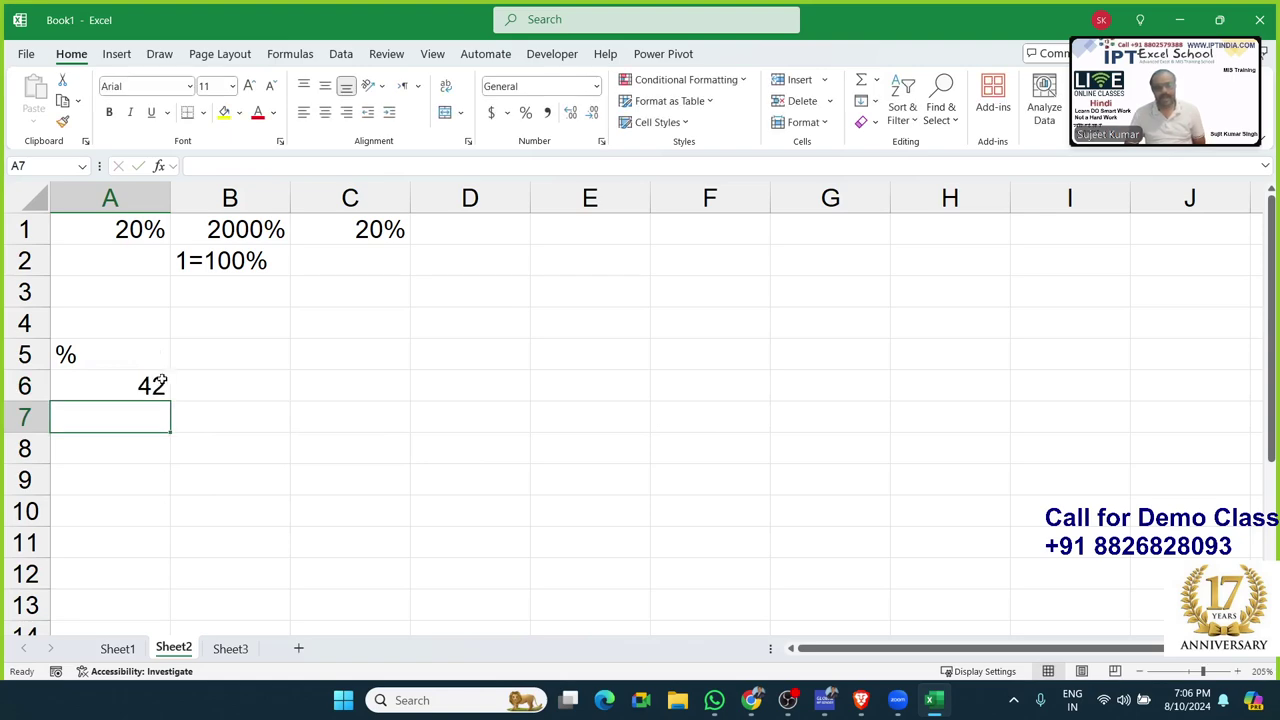
- Fill A6:H12 with the RANDBETWEEN formula and replace it with pasted values
drag(160, 384, 985, 568)
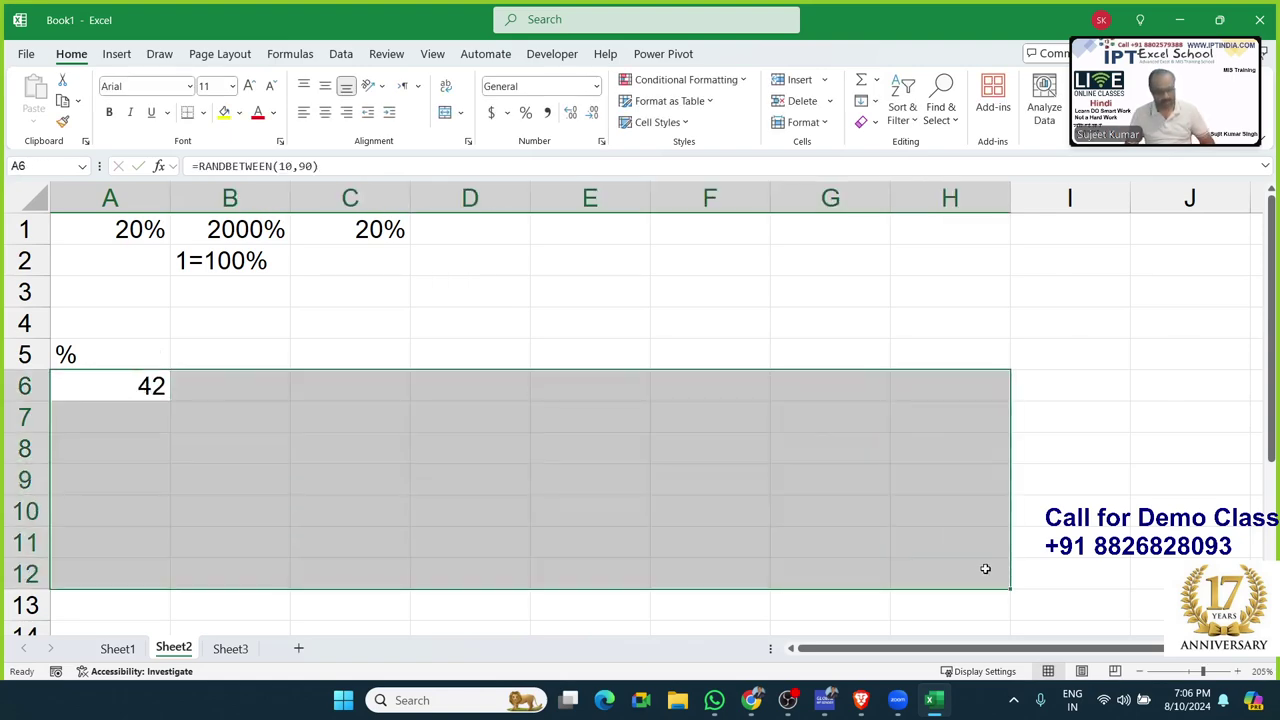
key(F2)
key(ctrl+Return)
key(ctrl+c)
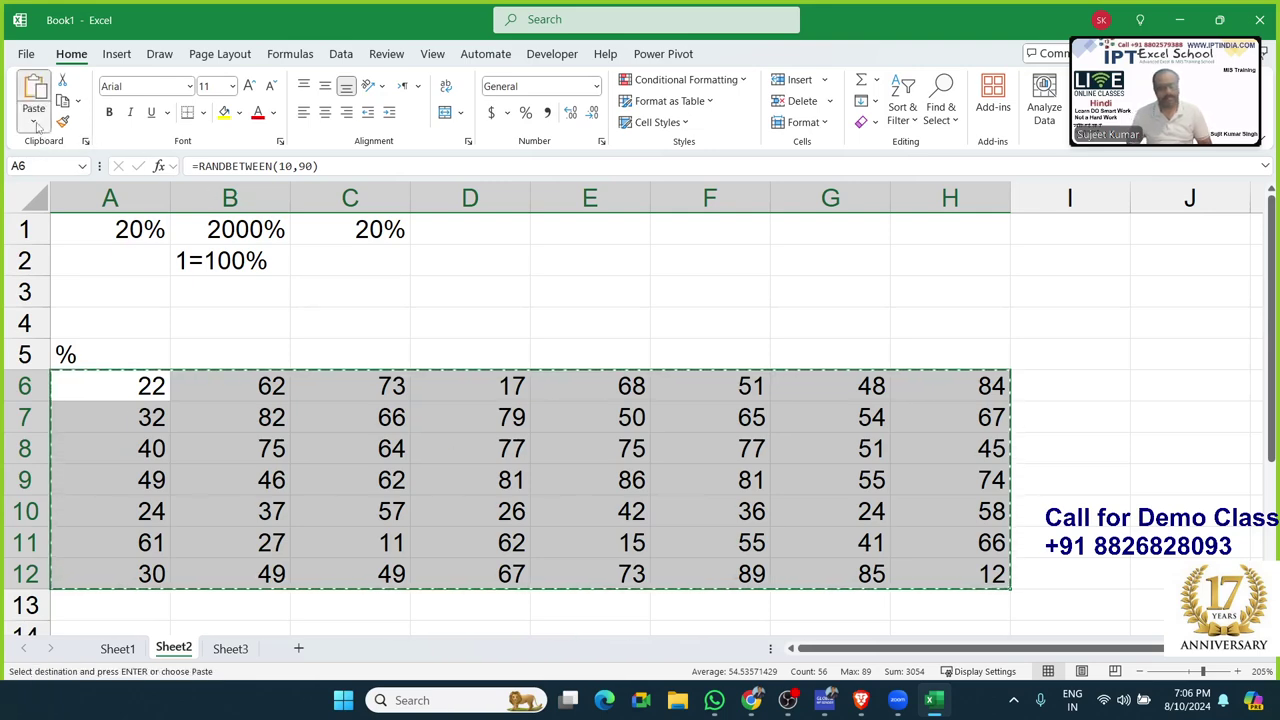
click(34, 123)
click(33, 250)
- Check A6:H12 holds fixed numbers, try Percent Style on it, then undo
click(263, 410)
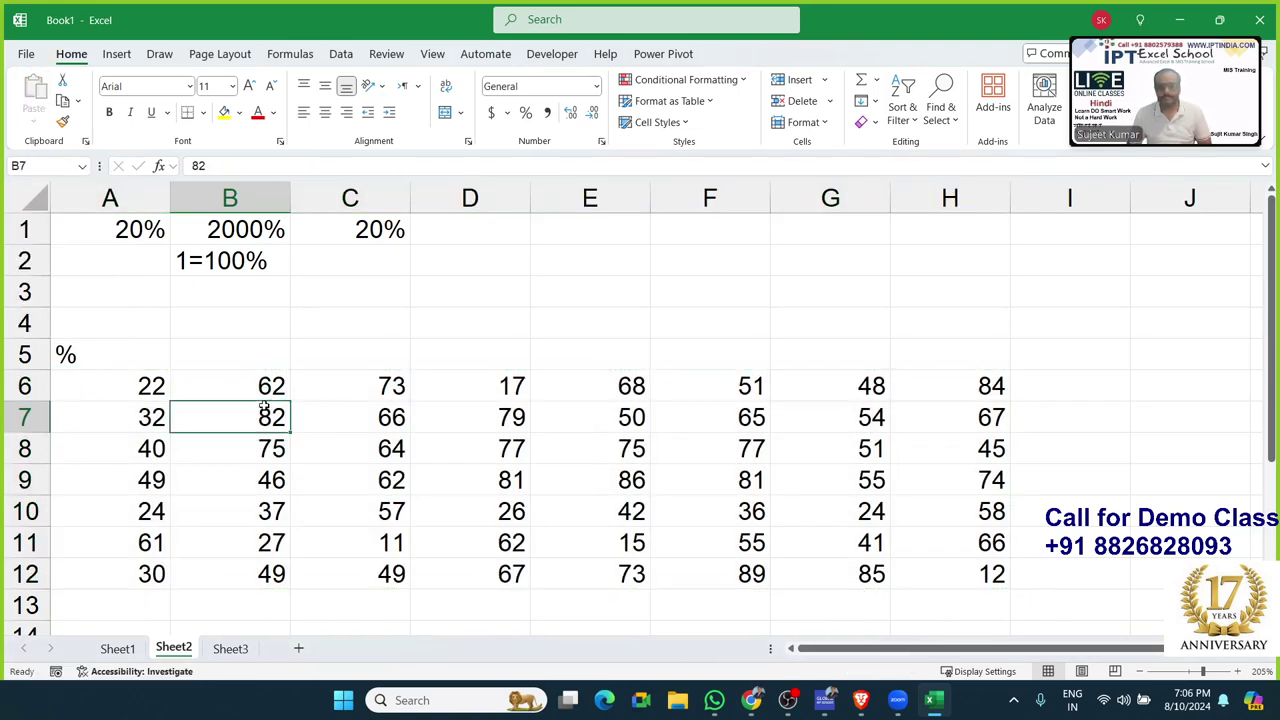
mouse_move(150, 390)
mouse_down()
mouse_move(955, 543)
mouse_move(933, 567)
mouse_up()
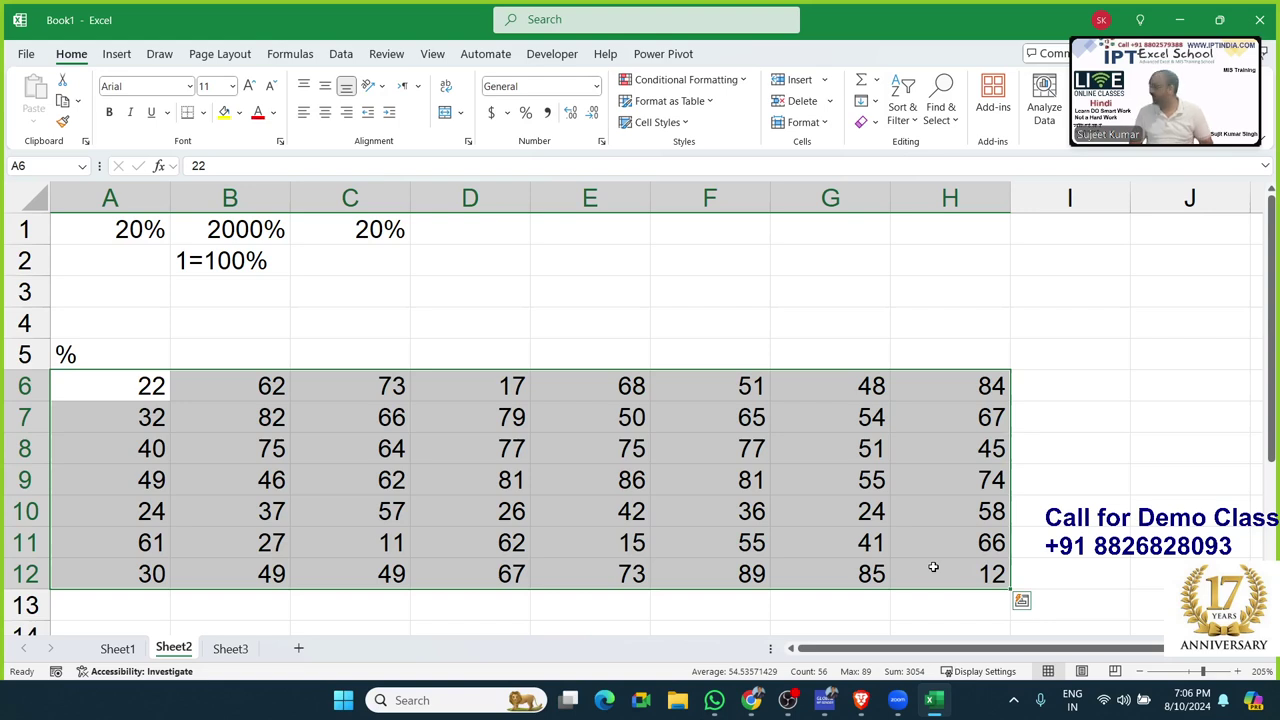
click(224, 408)
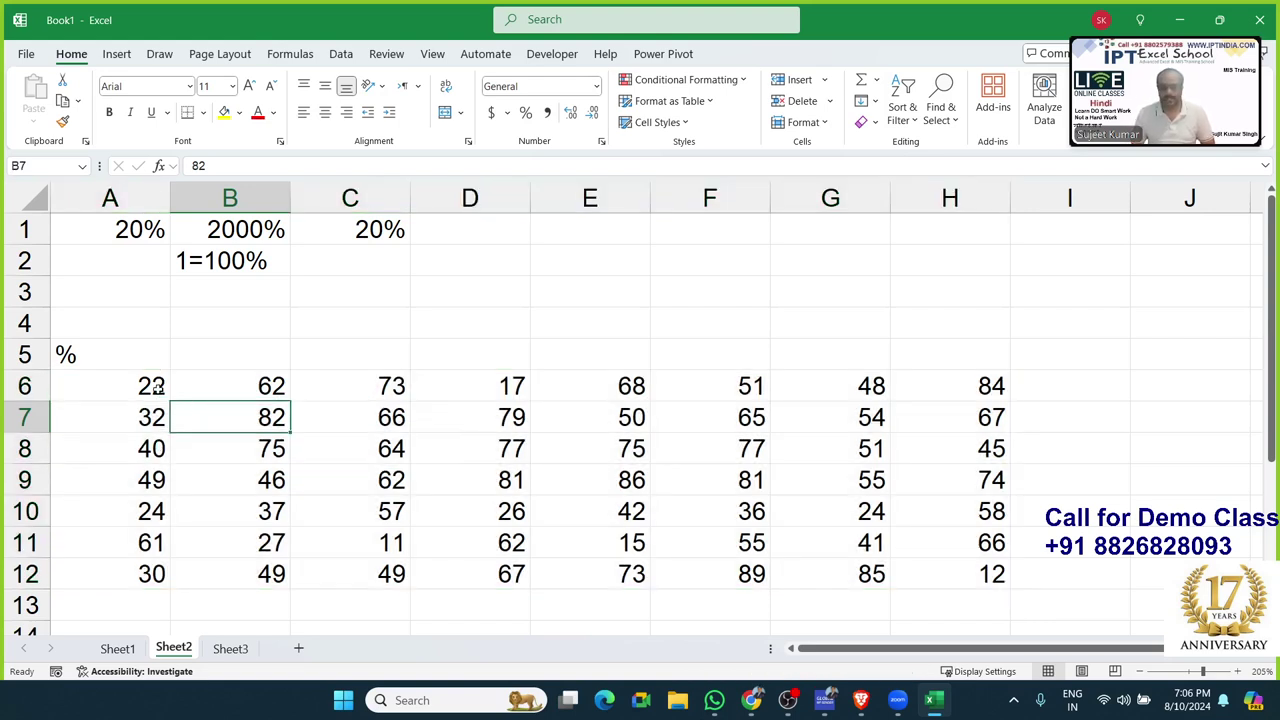
click(156, 388)
click(231, 390)
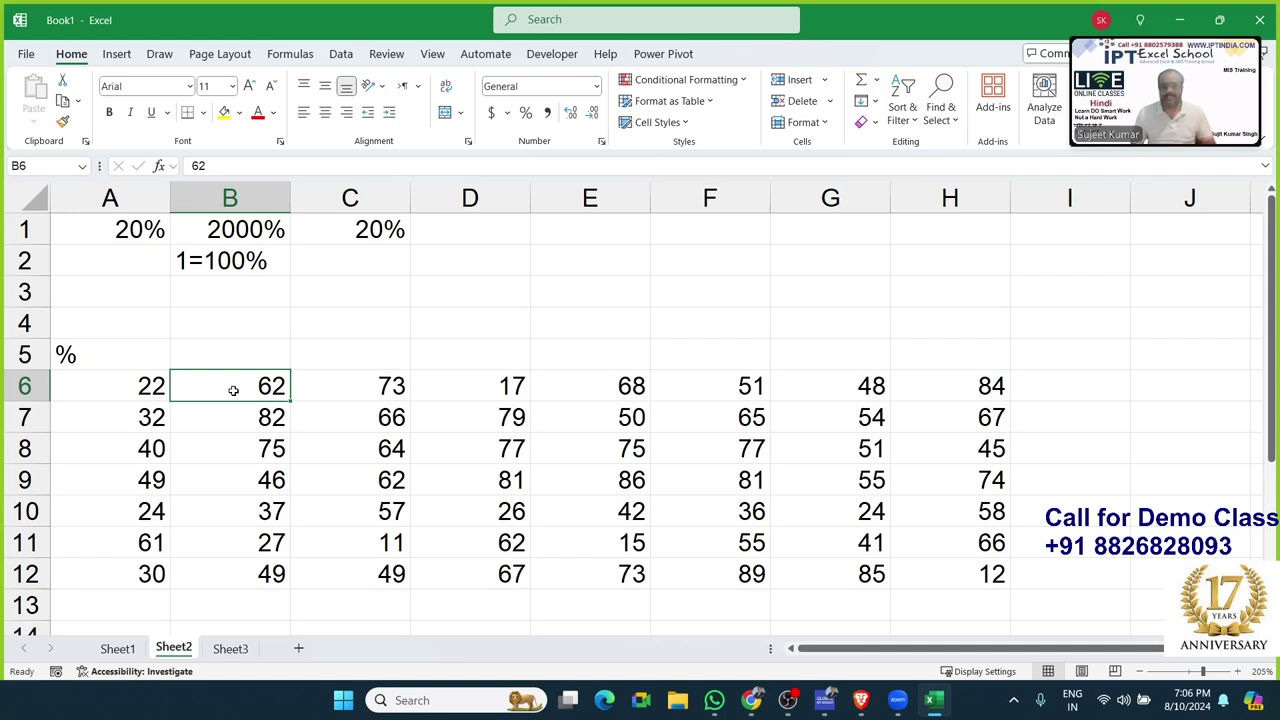
click(148, 386)
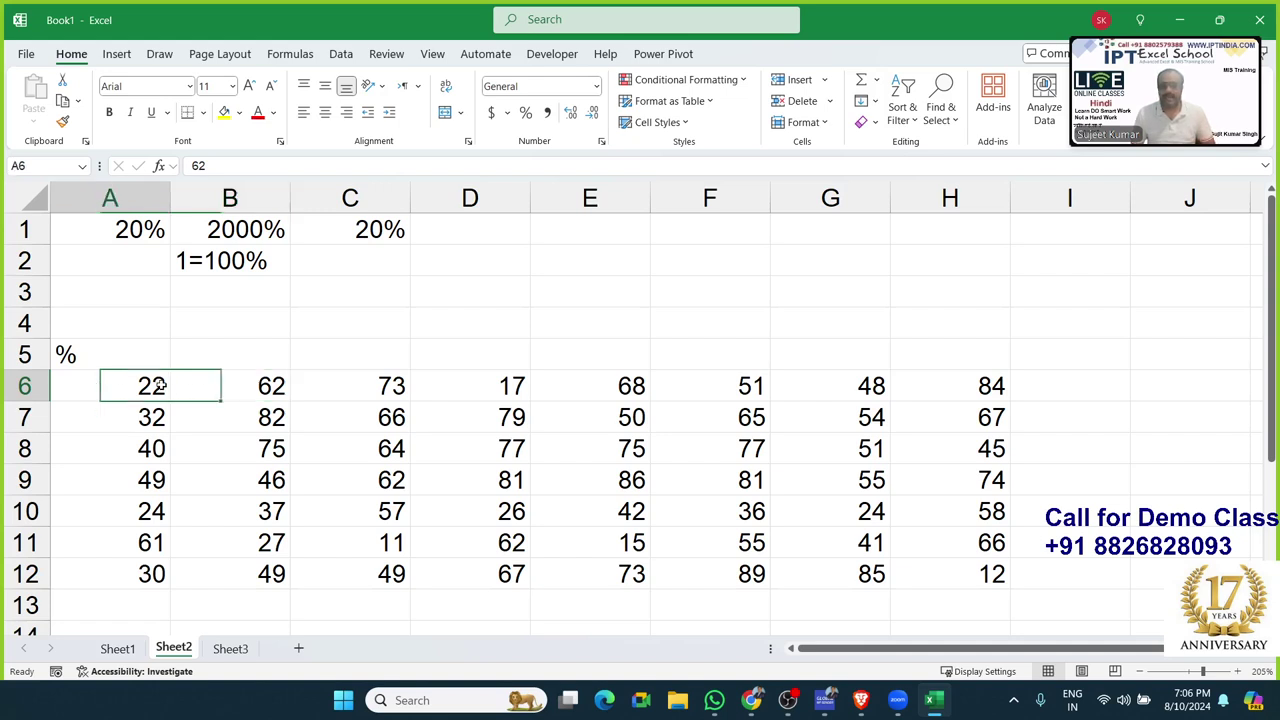
click(254, 384)
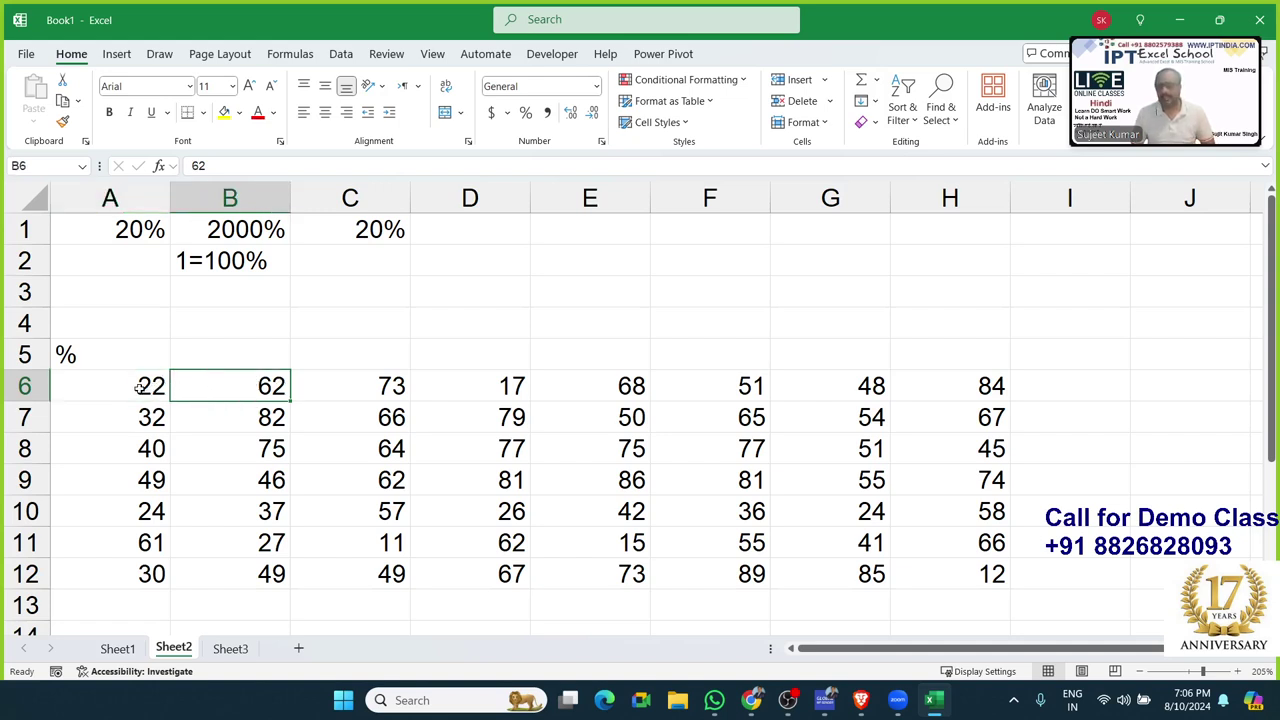
drag(140, 388, 963, 565)
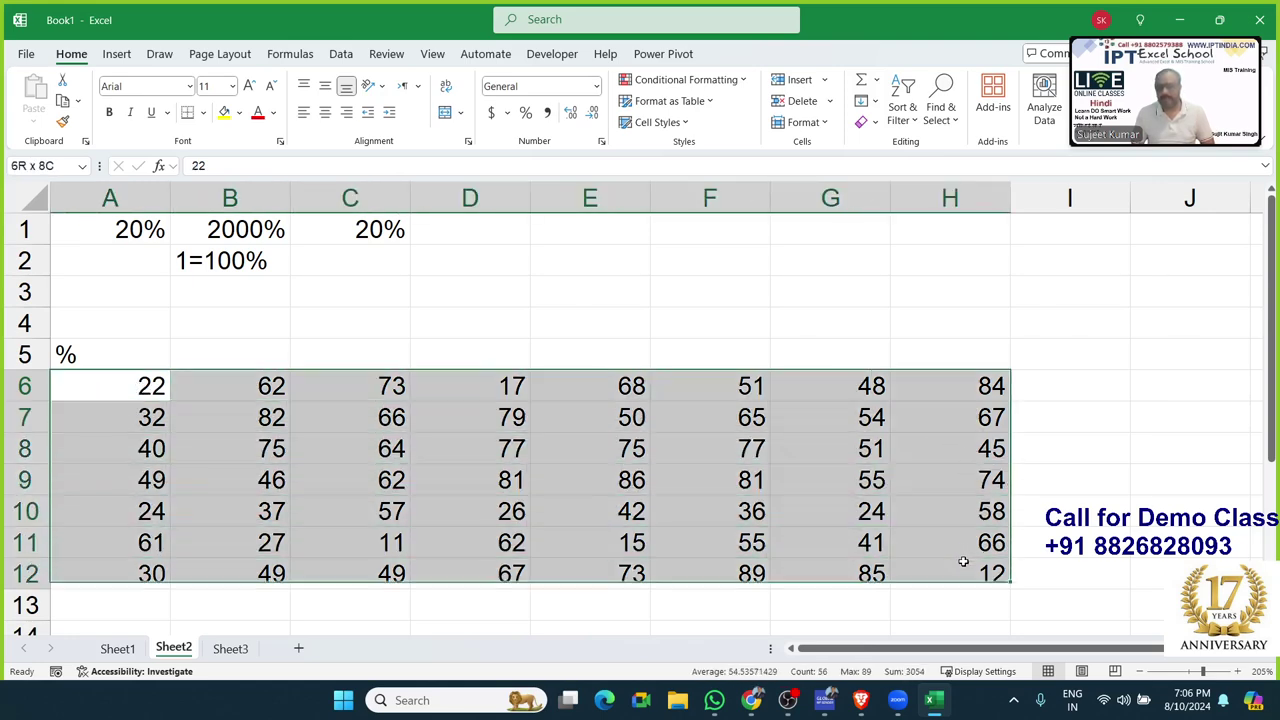
click(525, 112)
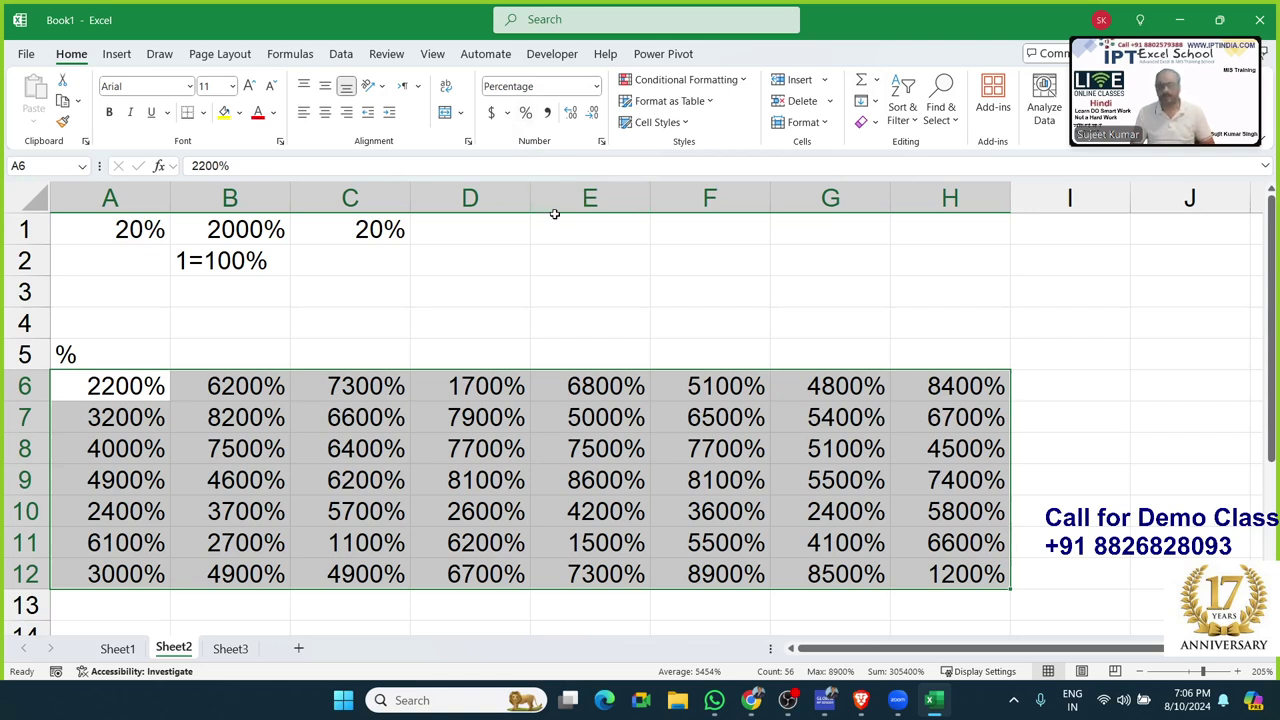
key(ctrl+z)
- Enter 500 in D3 and 22% in E3, and compute =D3*E3 in F3, giving 110
click(503, 278)
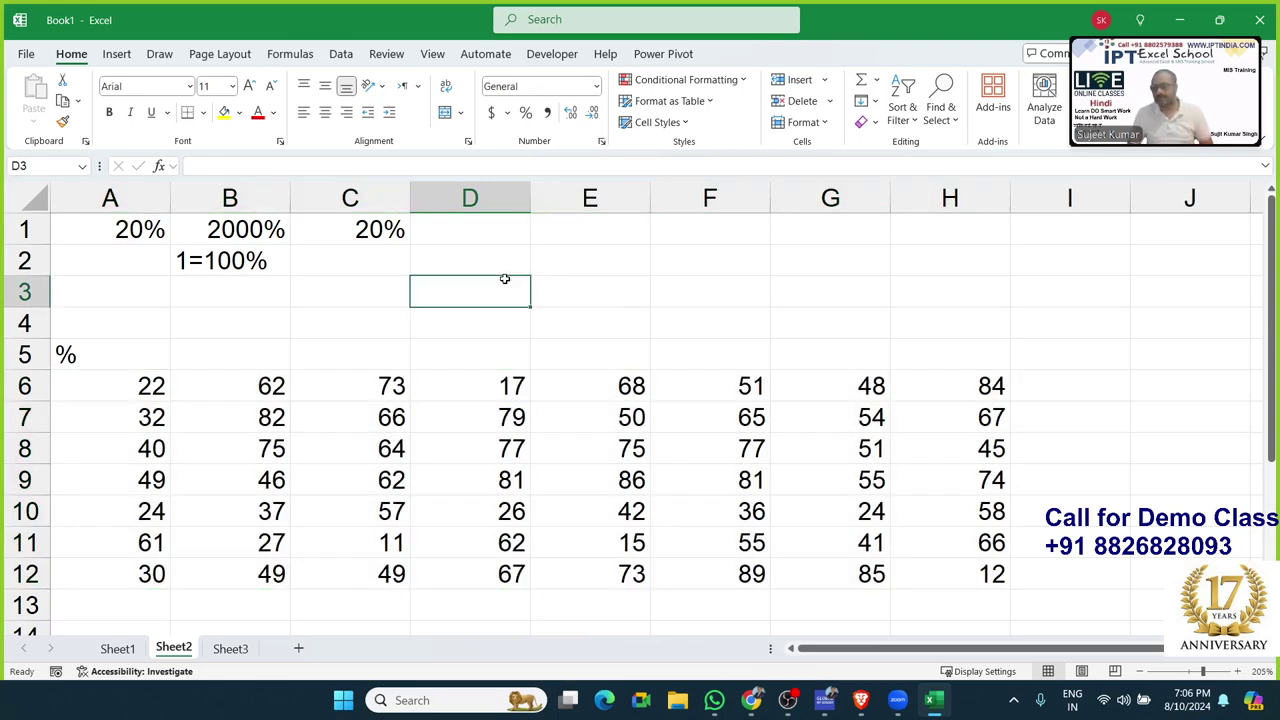
text(50)
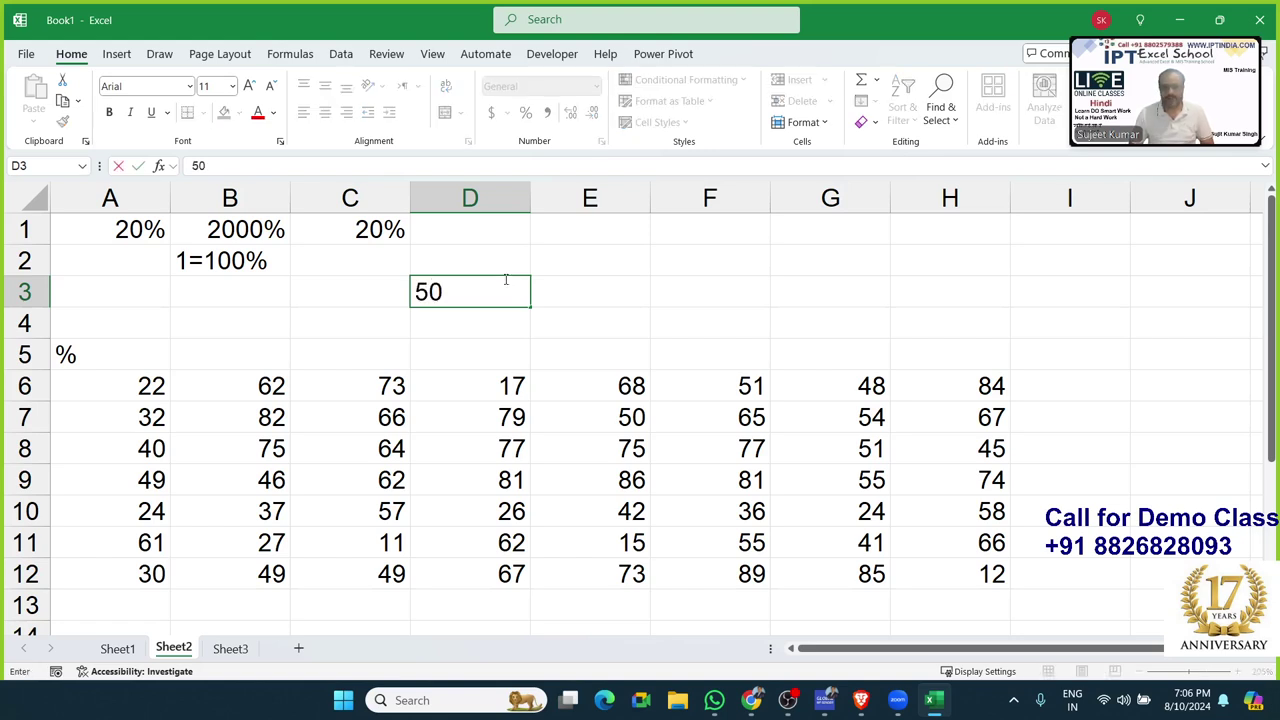
text(0)
key(Tab)
text(22)
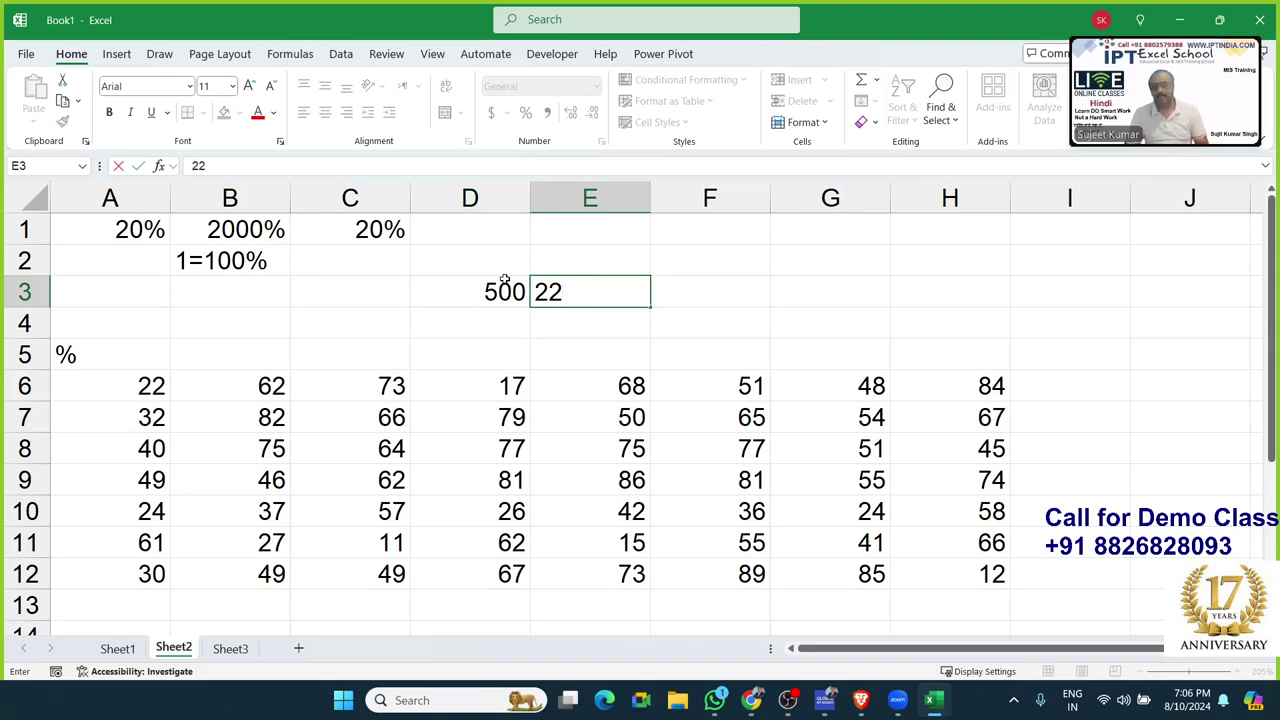
text(%)
key(Tab)
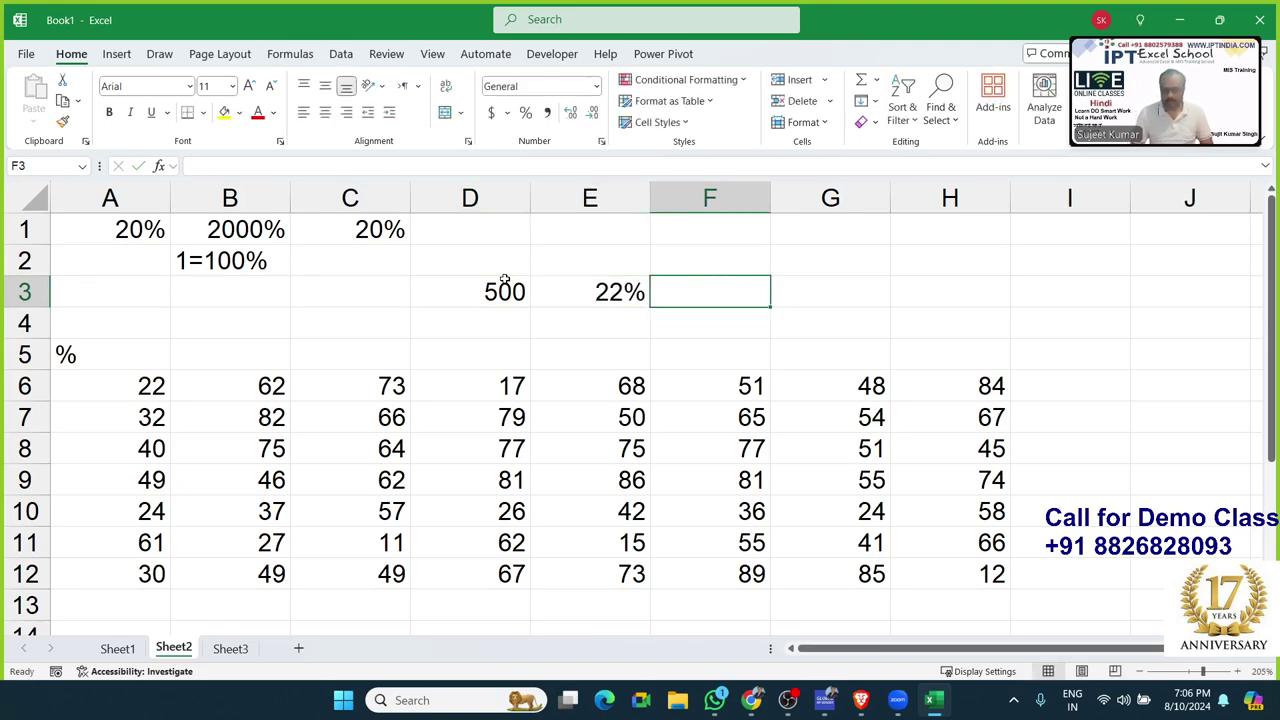
text(=)
click(505, 285)
text(*)
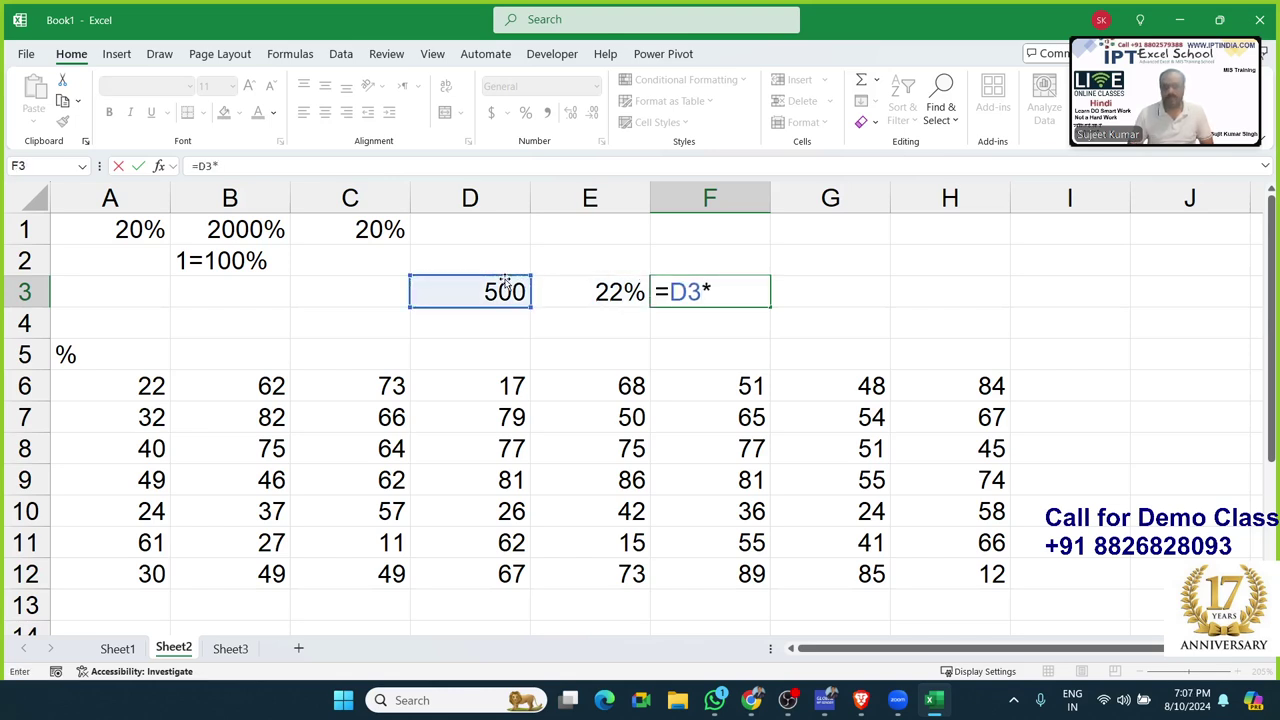
key(Left)
key(Return)
key(Up)
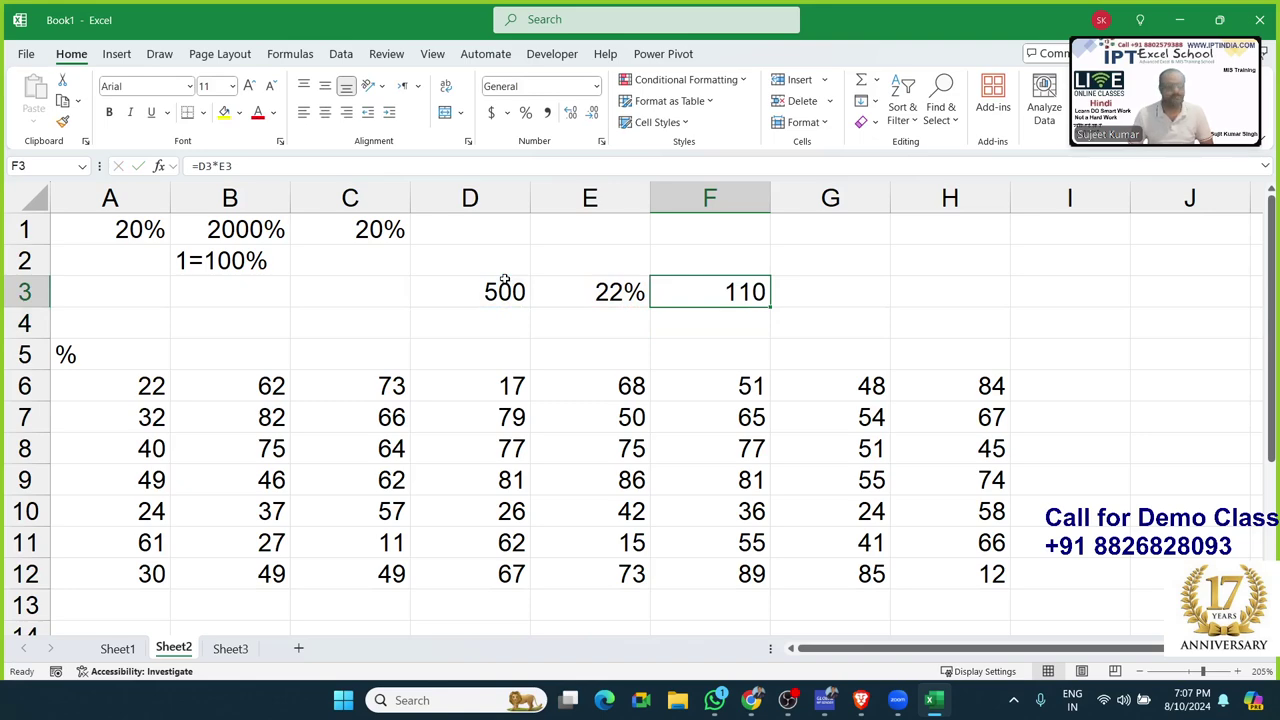
- Enter 22 in E4 and compute =D3*E4/100 in F4, giving 110
key(Down)
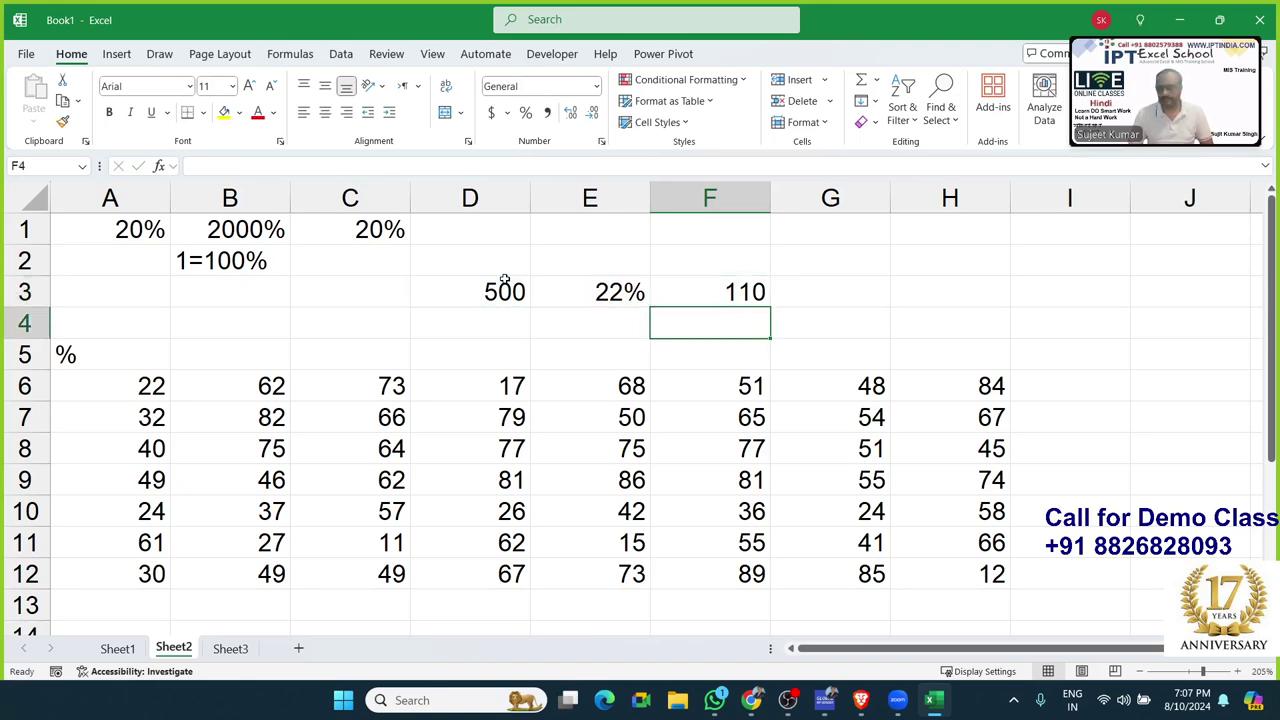
key(Left)
text(22)
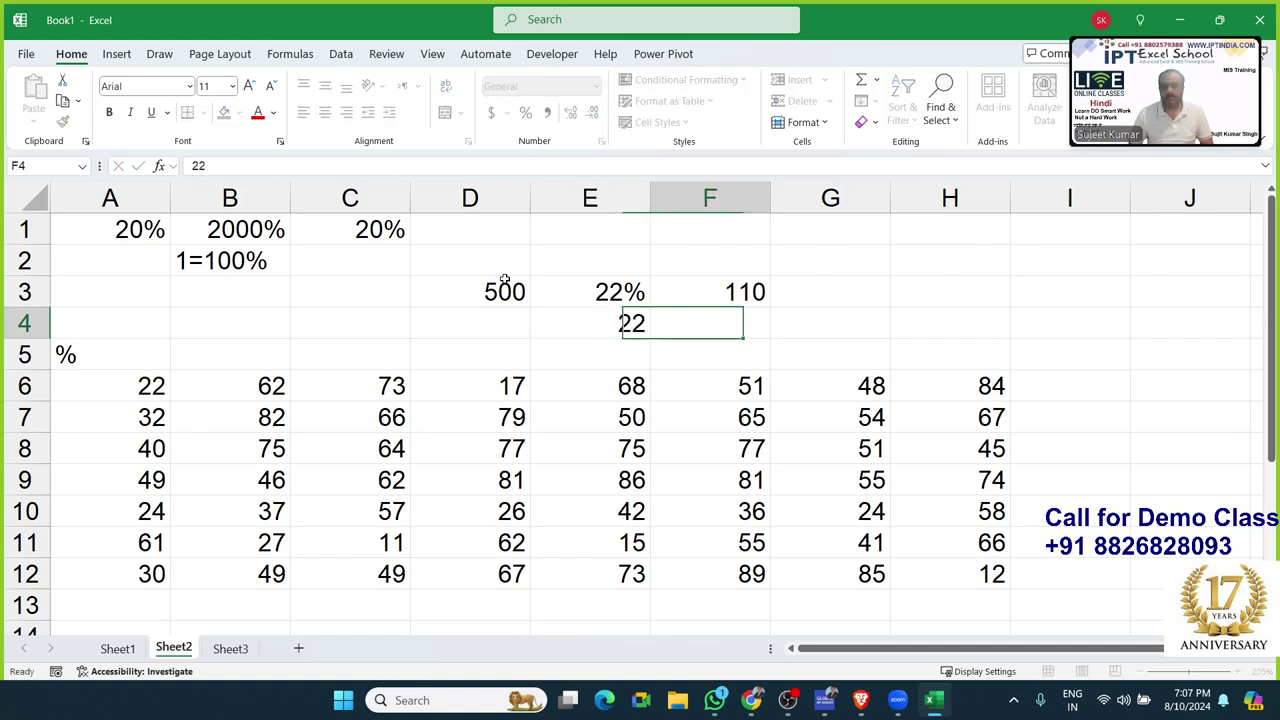
key(Right)
text(=)
key(Left)
key(Left)
key(Up)
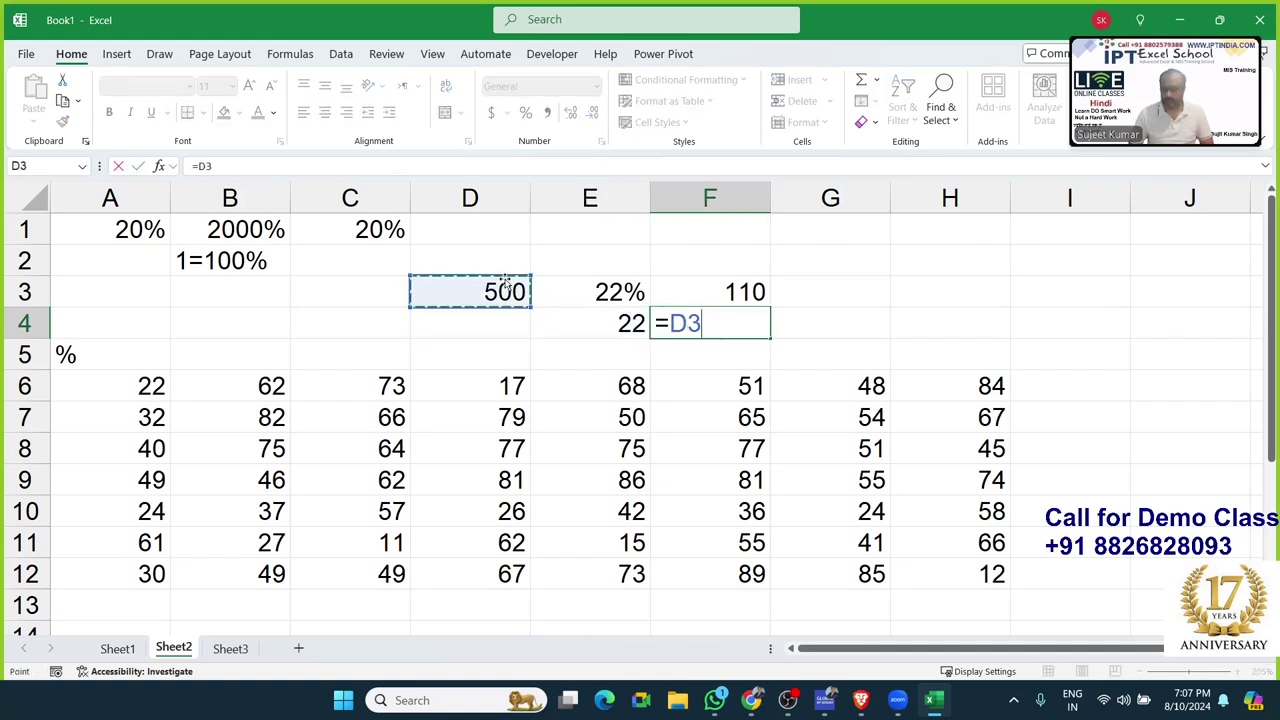
text(*)
key(Left)
key(Return)
key(Up)
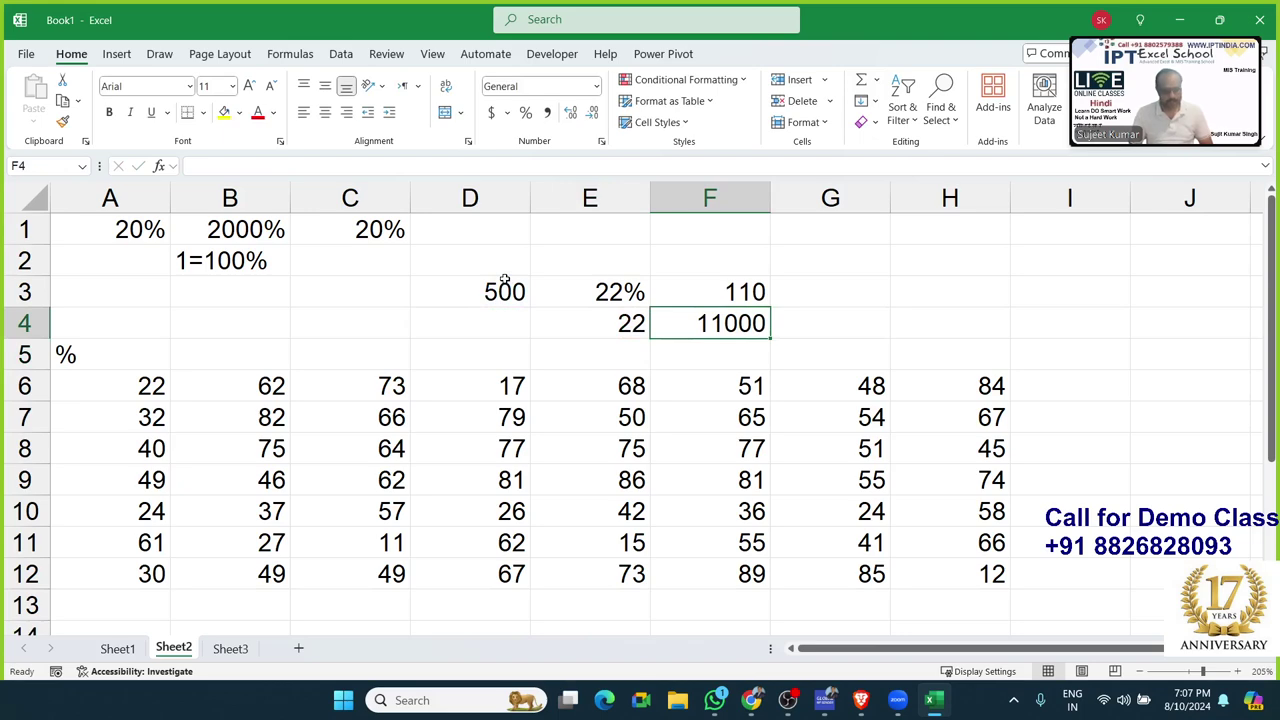
key(F2)
text(=D3*E4/)
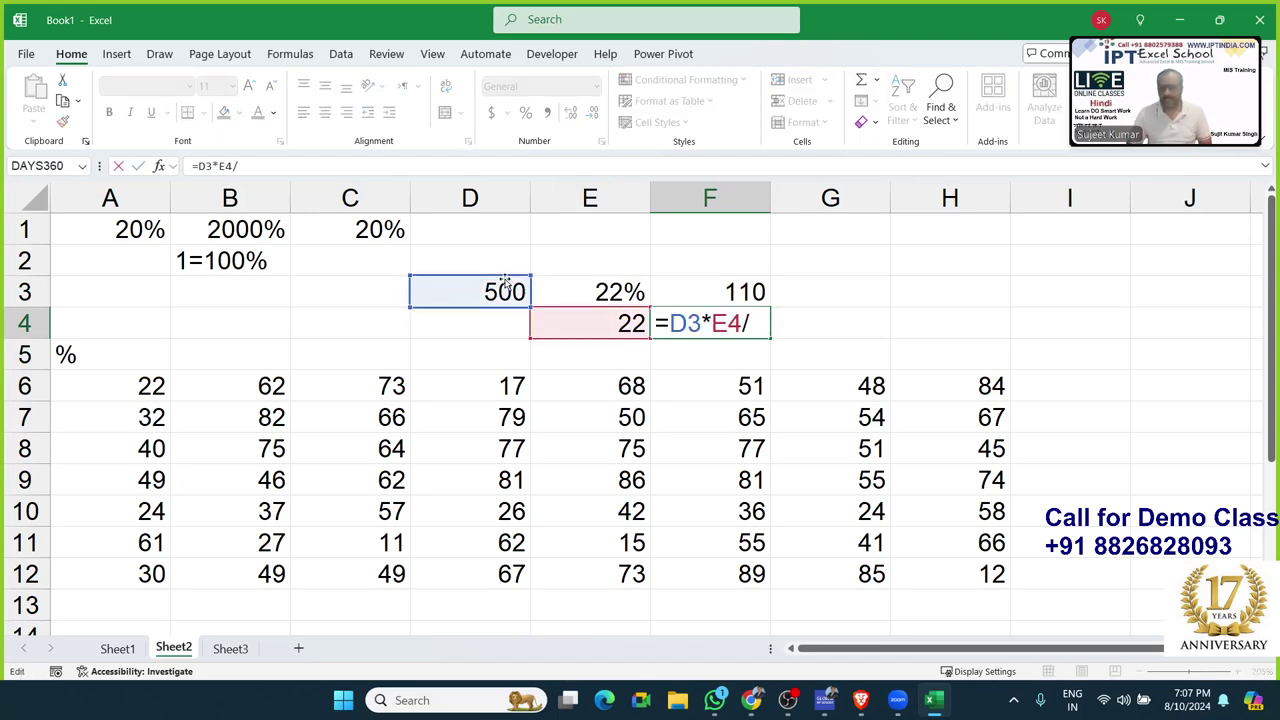
text(100)
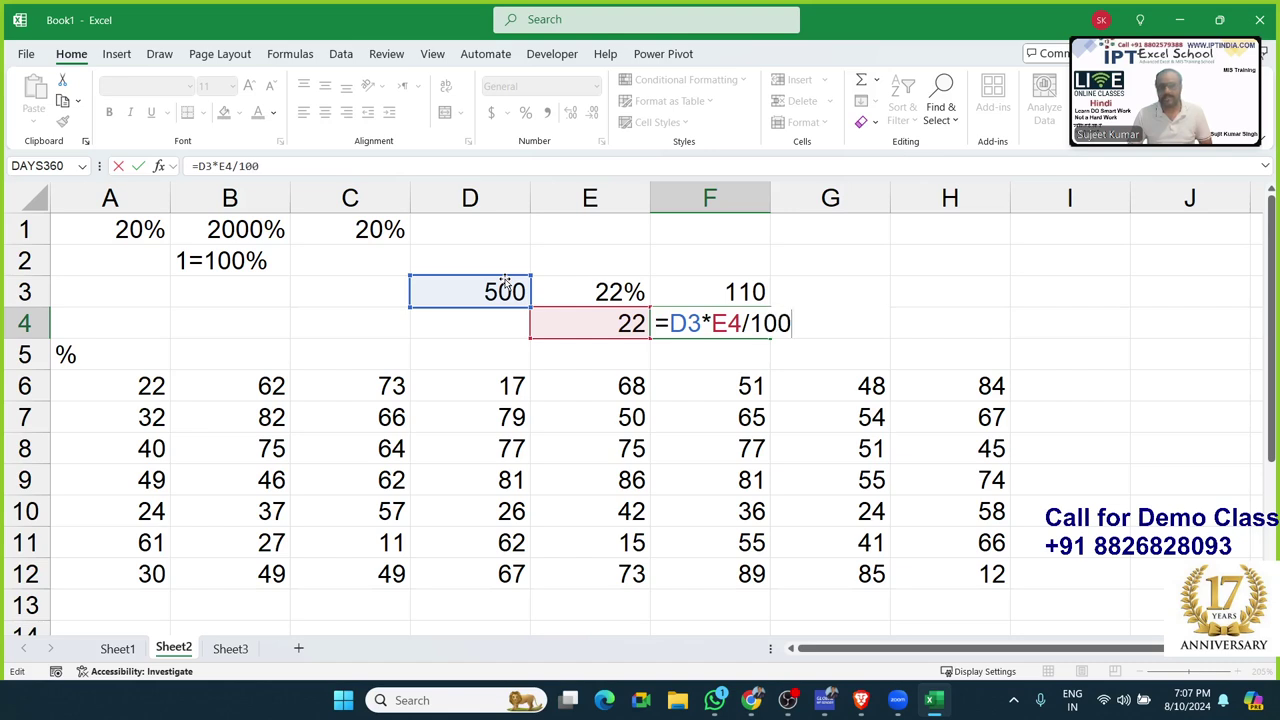
key(Return)
key(Up)
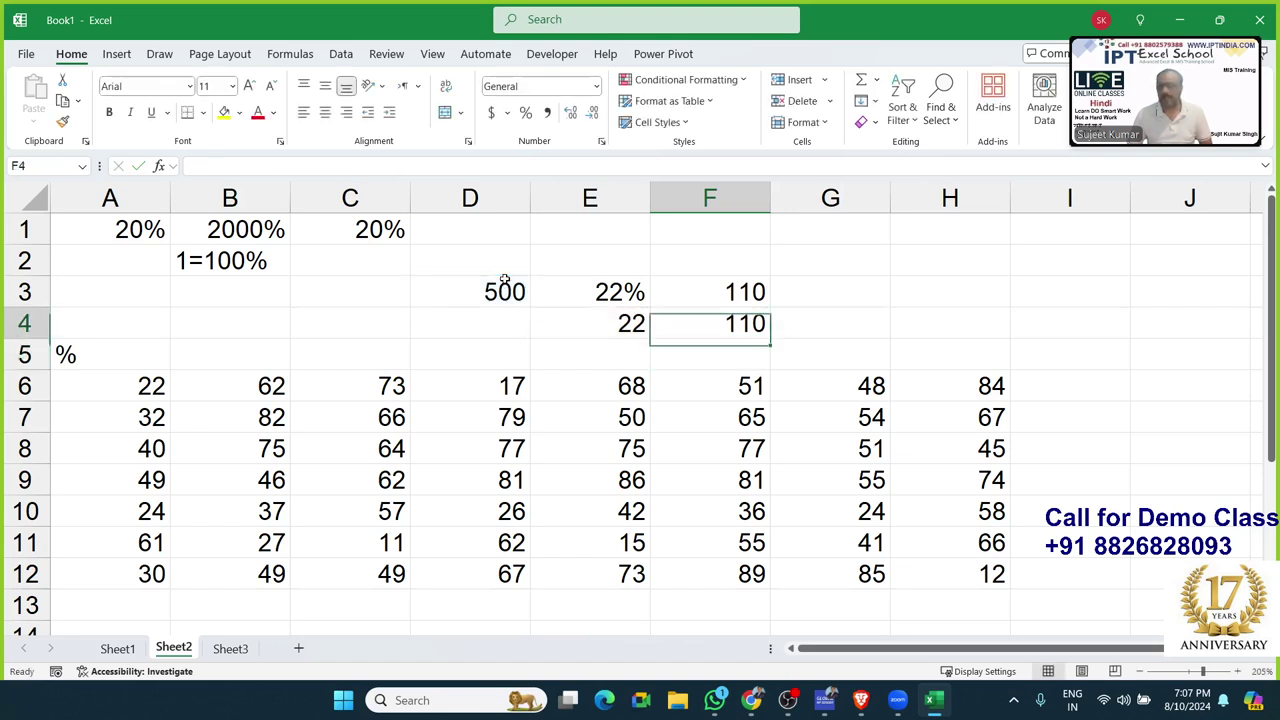
- Select row A6:H6 of the number table
key(Down)
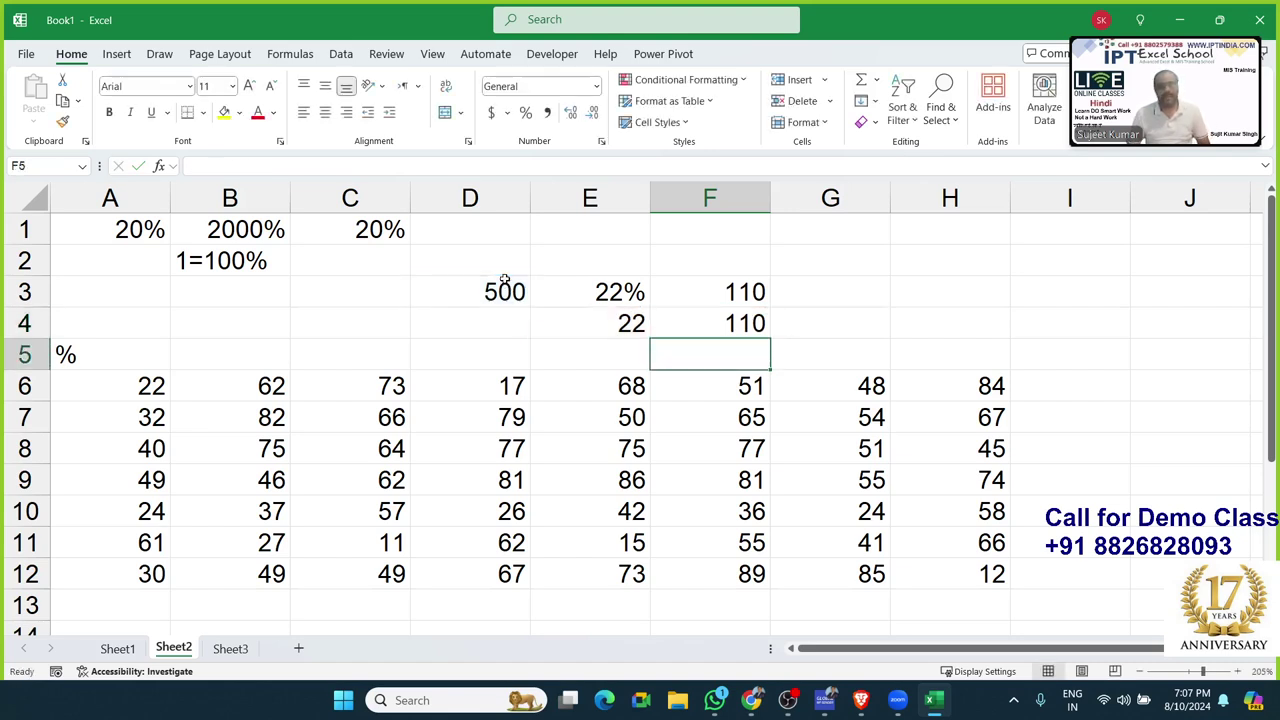
key(Down)
key(Left)
key(Left)
key(Left)
key(Left)
key(Left)
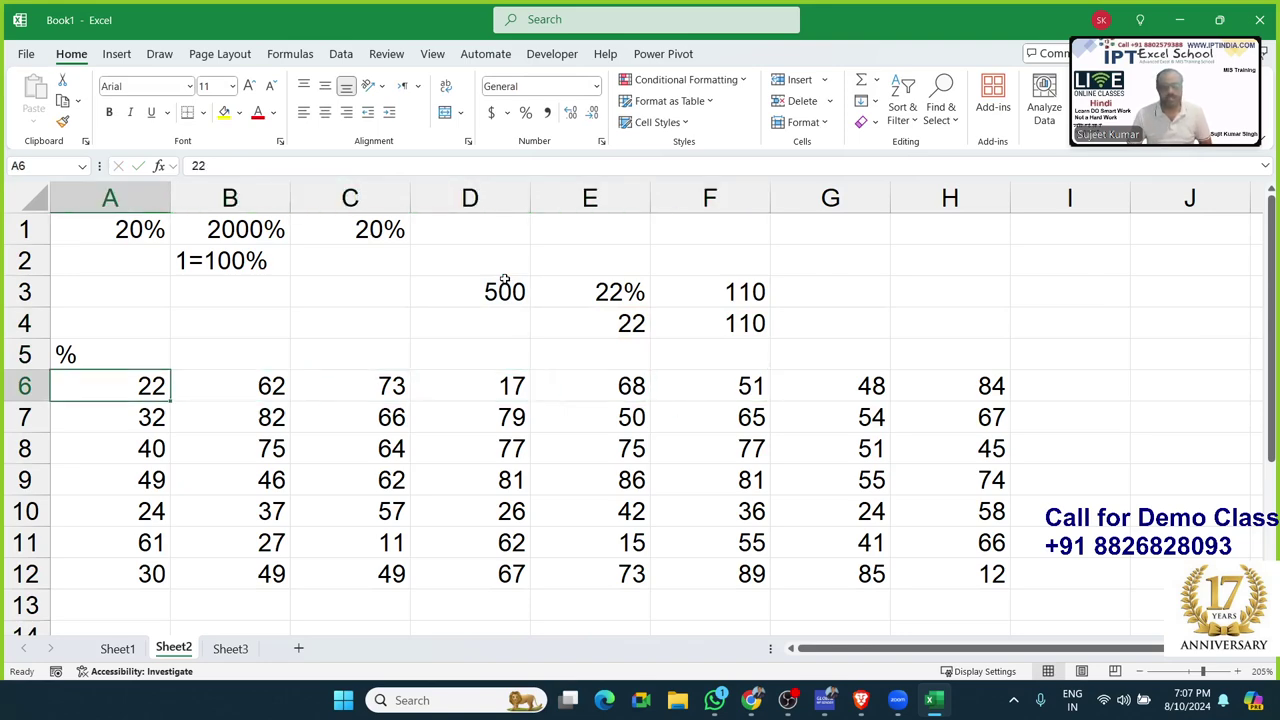
key(ctrl+shift+Right)
- Append a percent sign to A6, A7 and A8, making them 22%, 32% and 40%
key(ctrl+shift+Down)
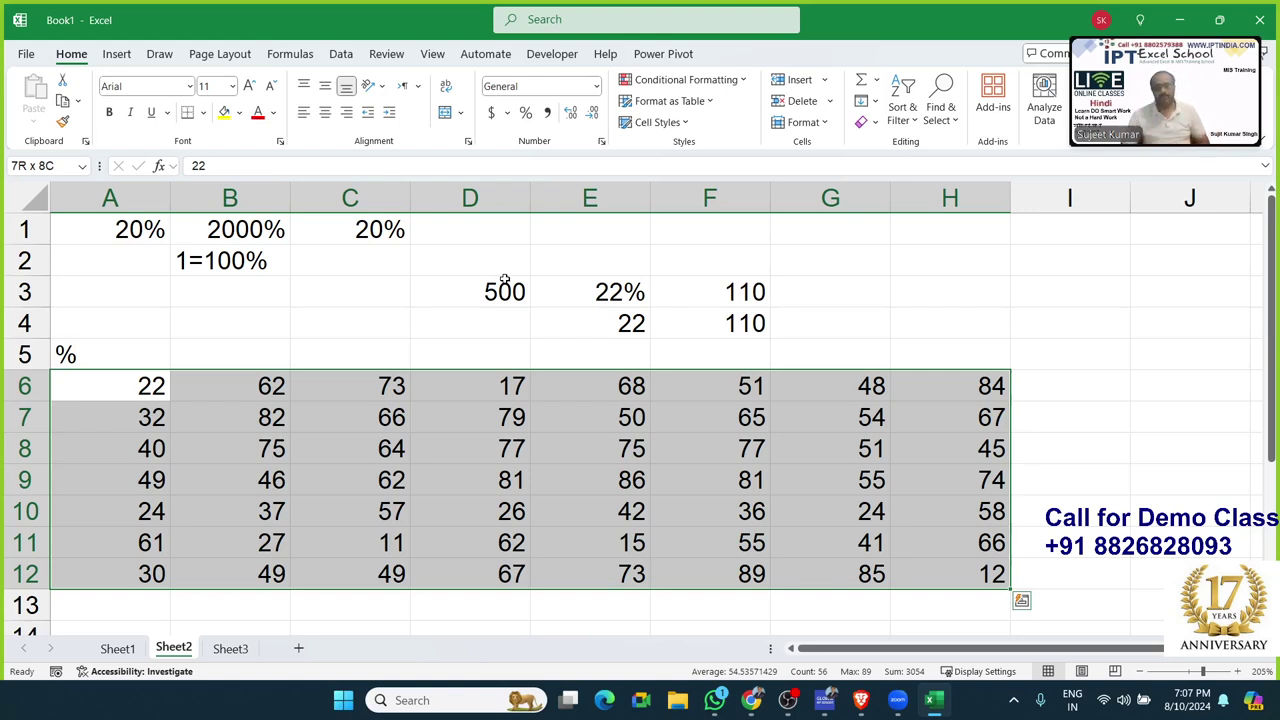
key(Down)
key(Up)
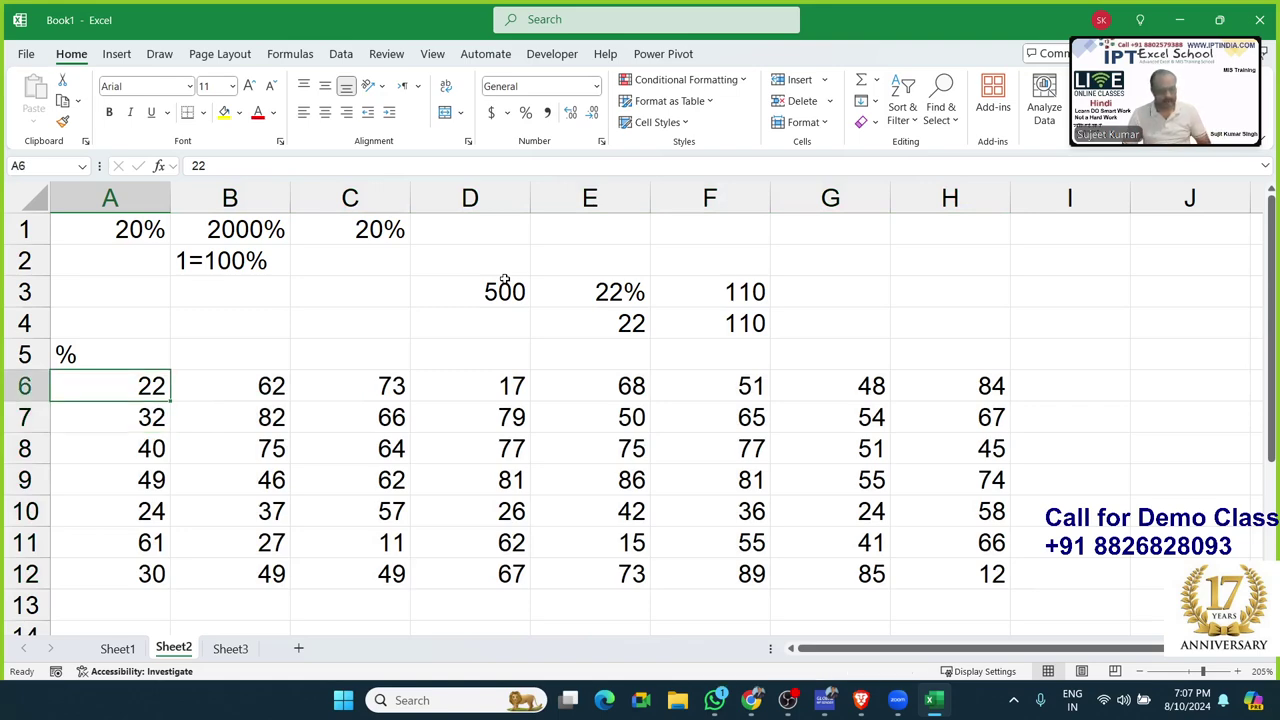
key(F2)
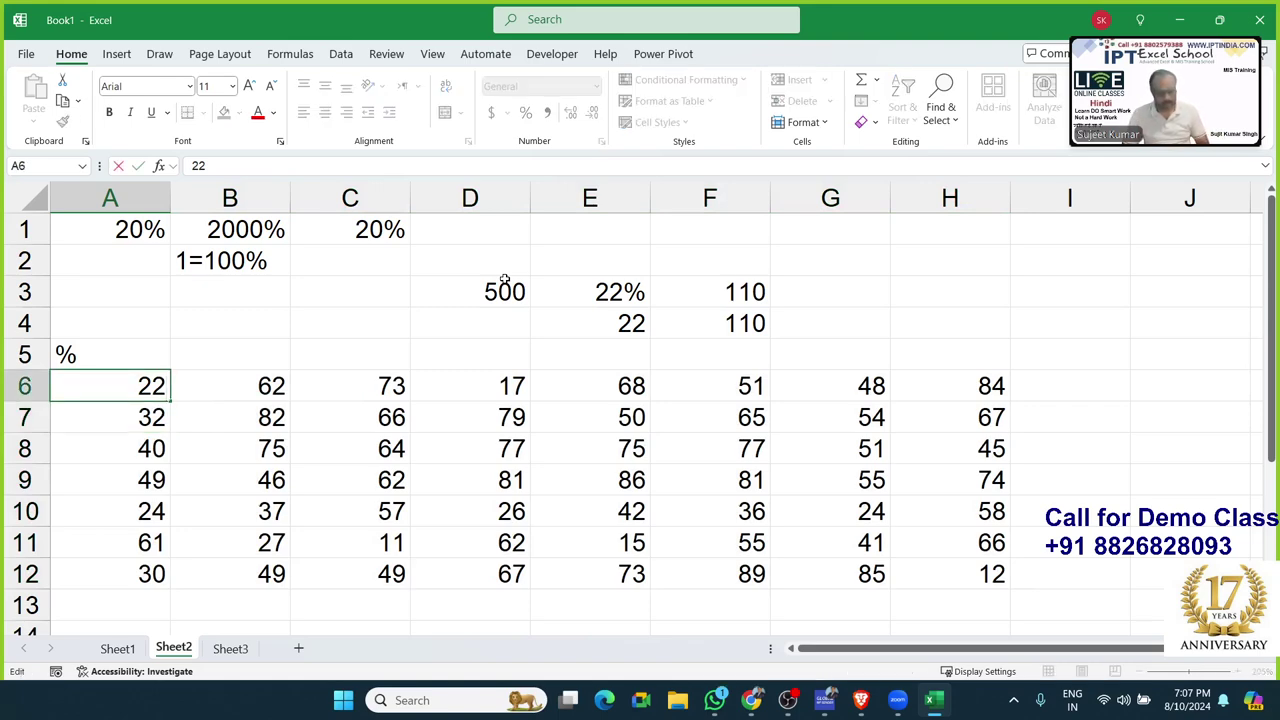
key(Escape)
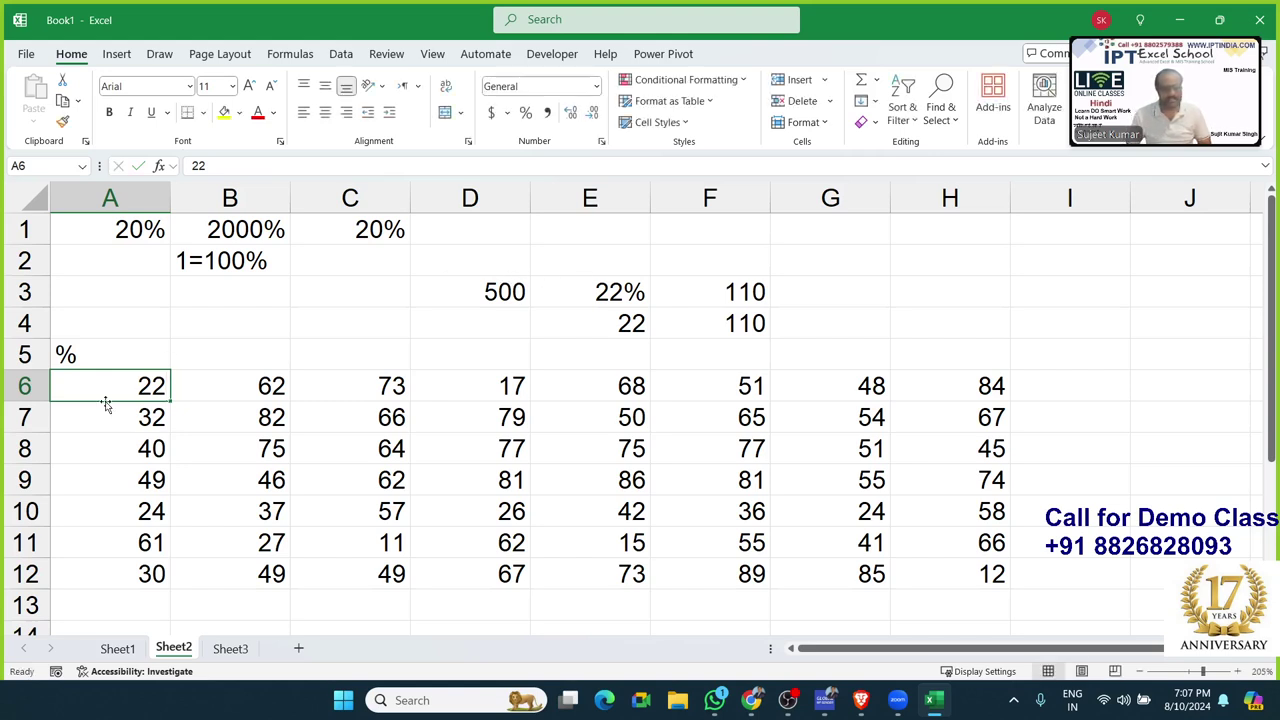
key(F2)
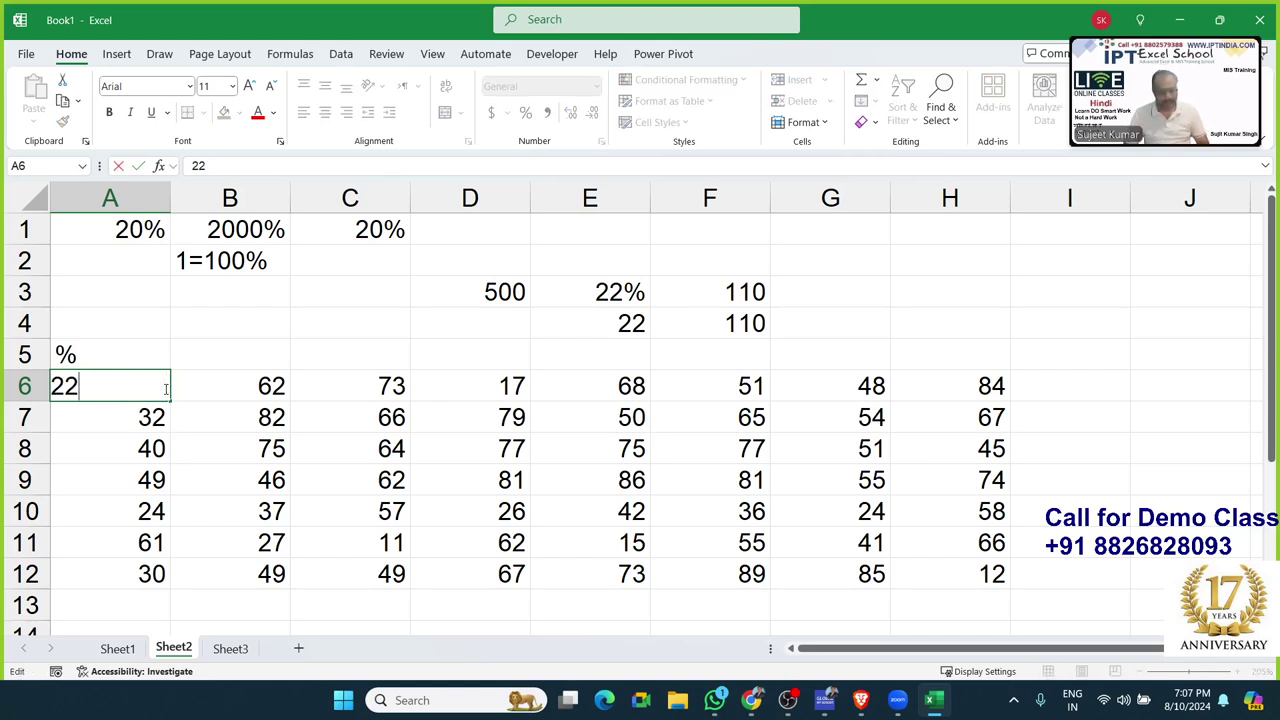
text(%)
key(Return)
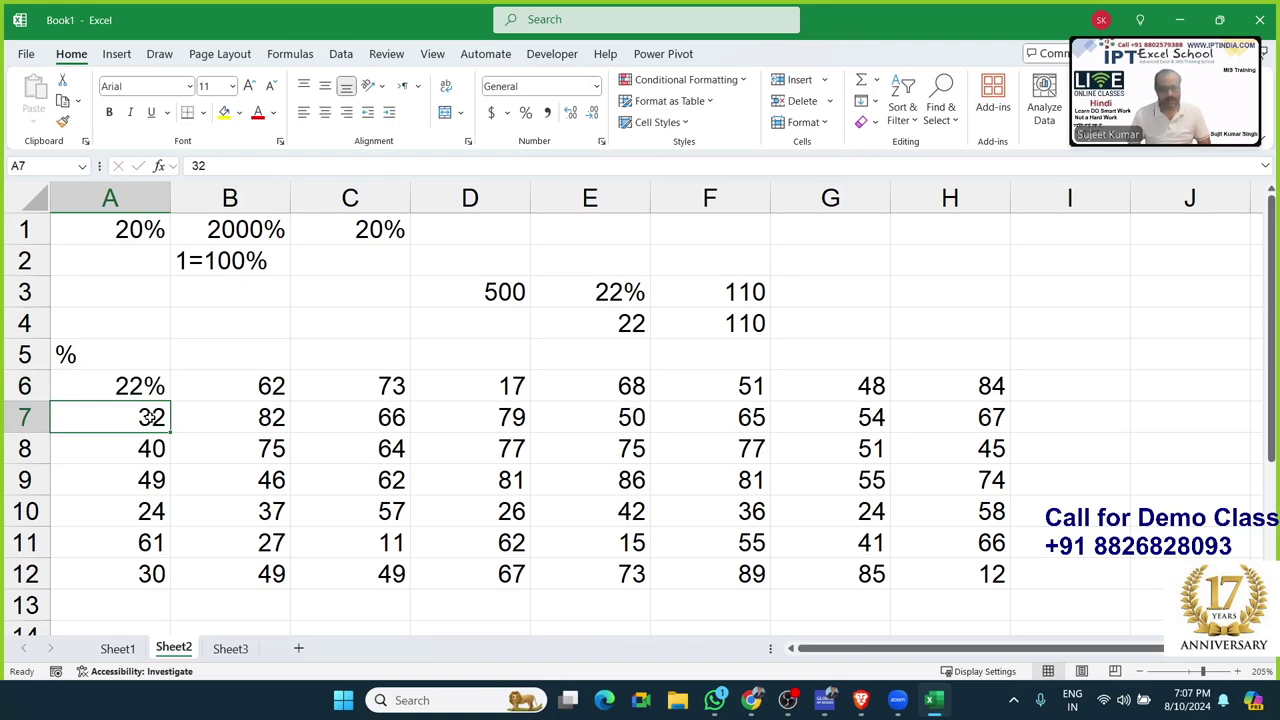
double_click(166, 418)
text(%)
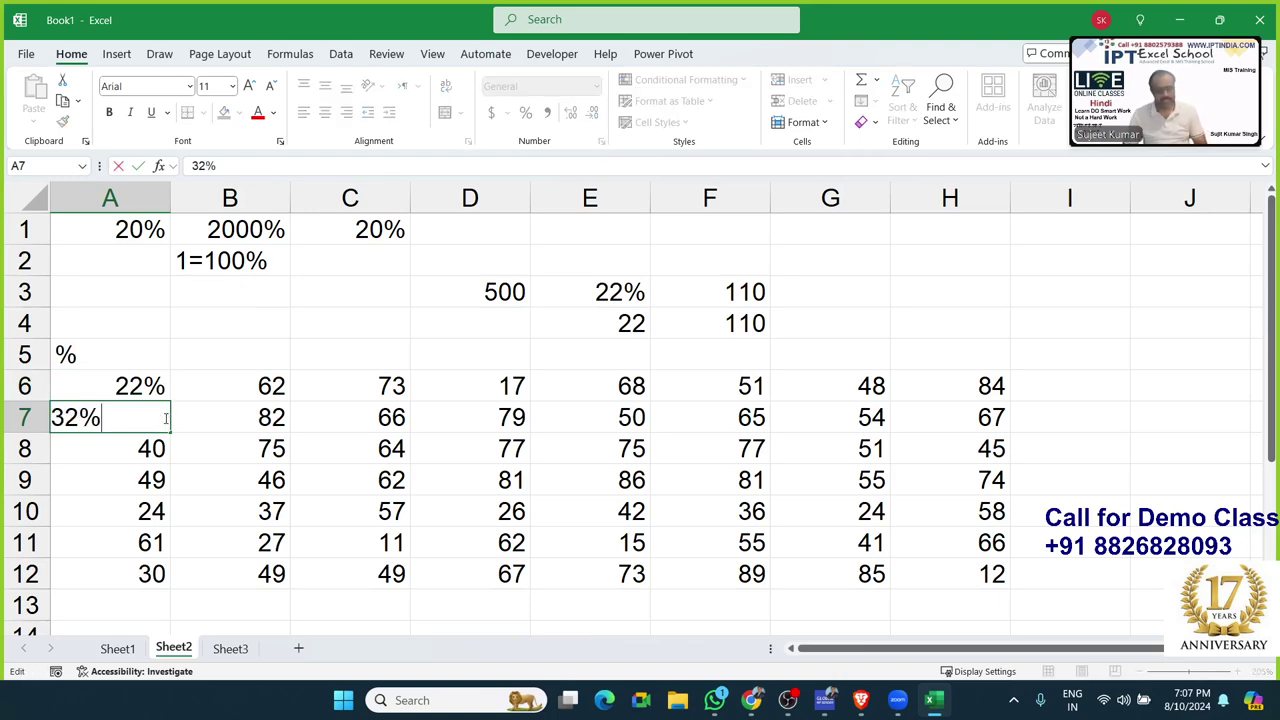
key(Return)
double_click(158, 449)
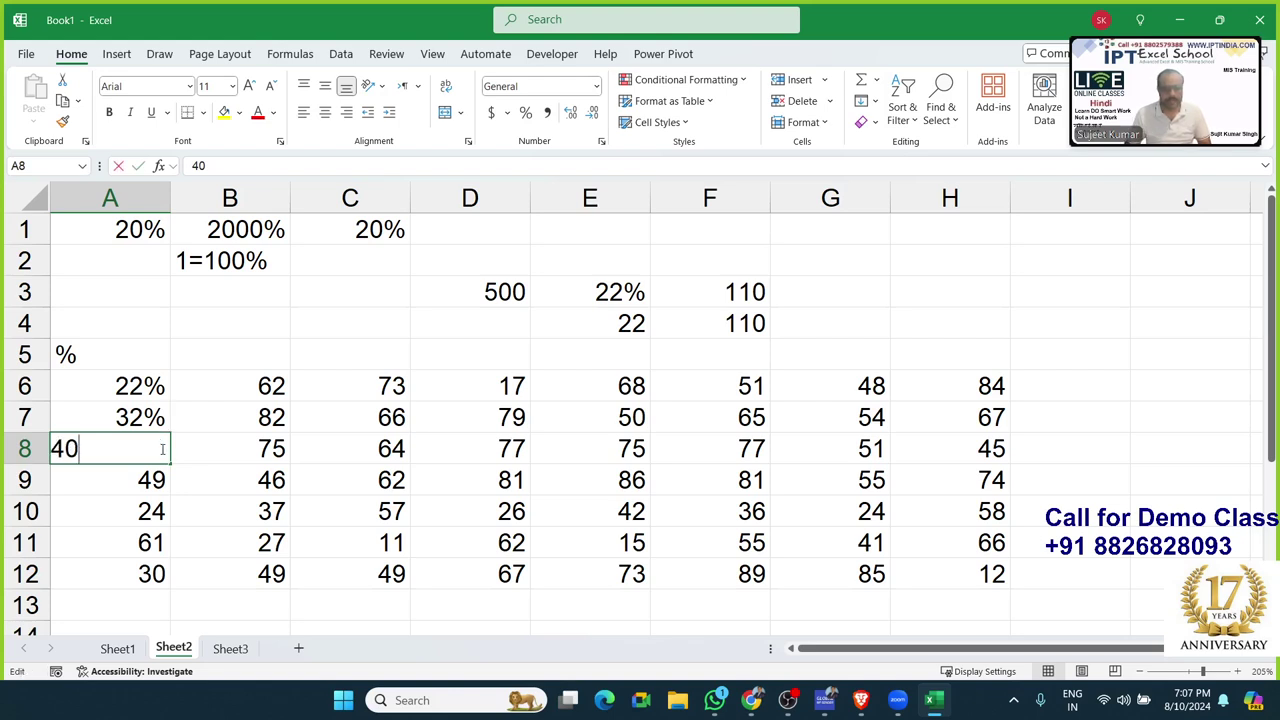
text(%)
key(Return)
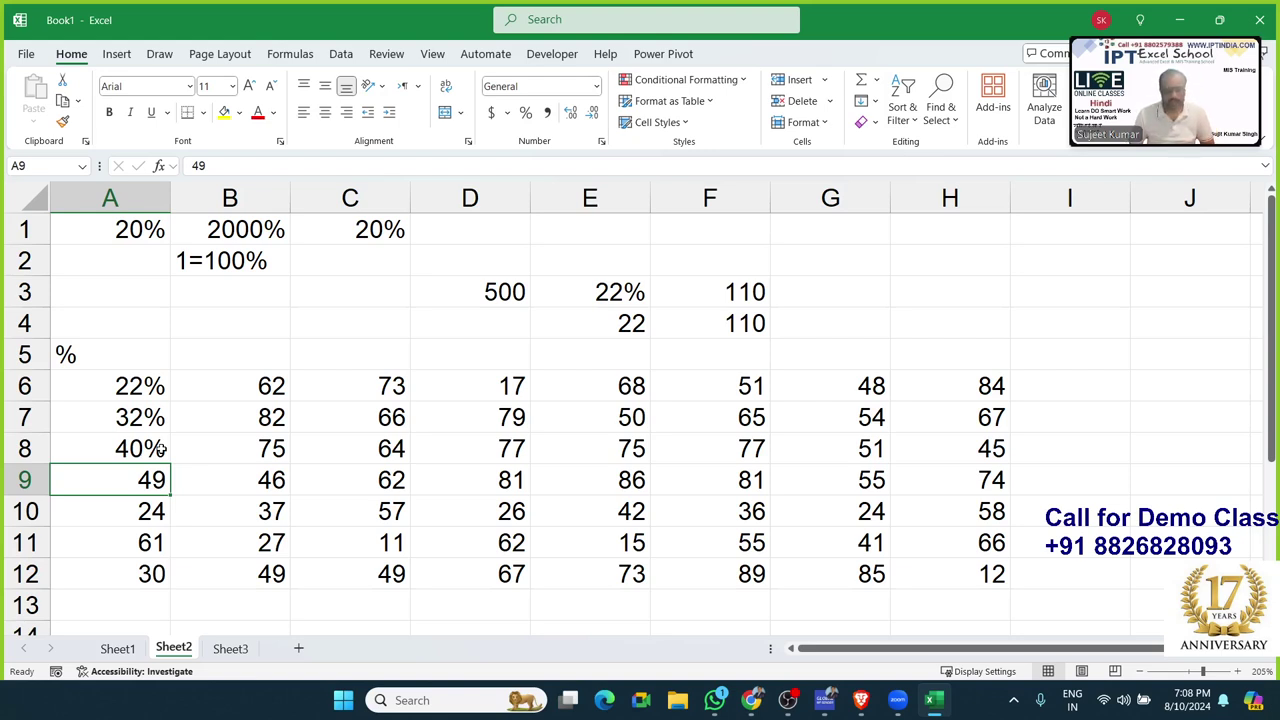
- Try 0.22, 0.32 and 0.4 in A6:A8 instead, then undo back to 22, 32 and 40
key(ctrl+z)
key(ctrl+z)
key(ctrl+z)
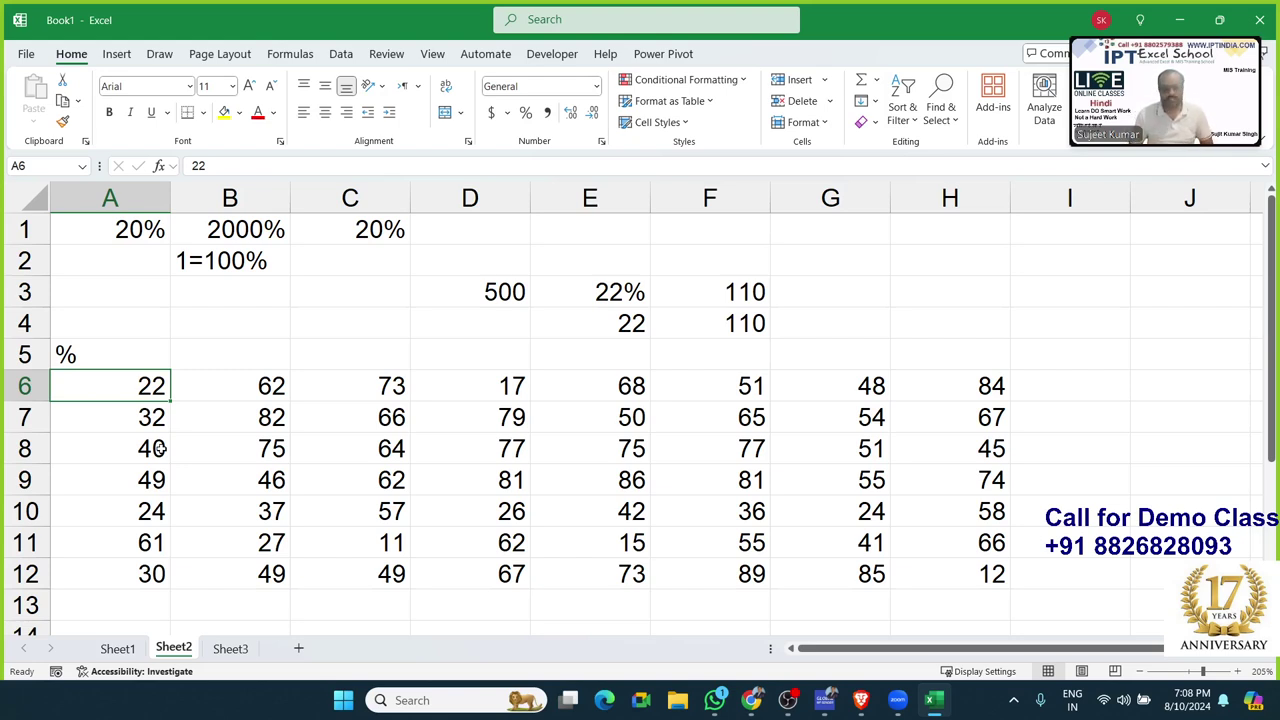
text(0.2)
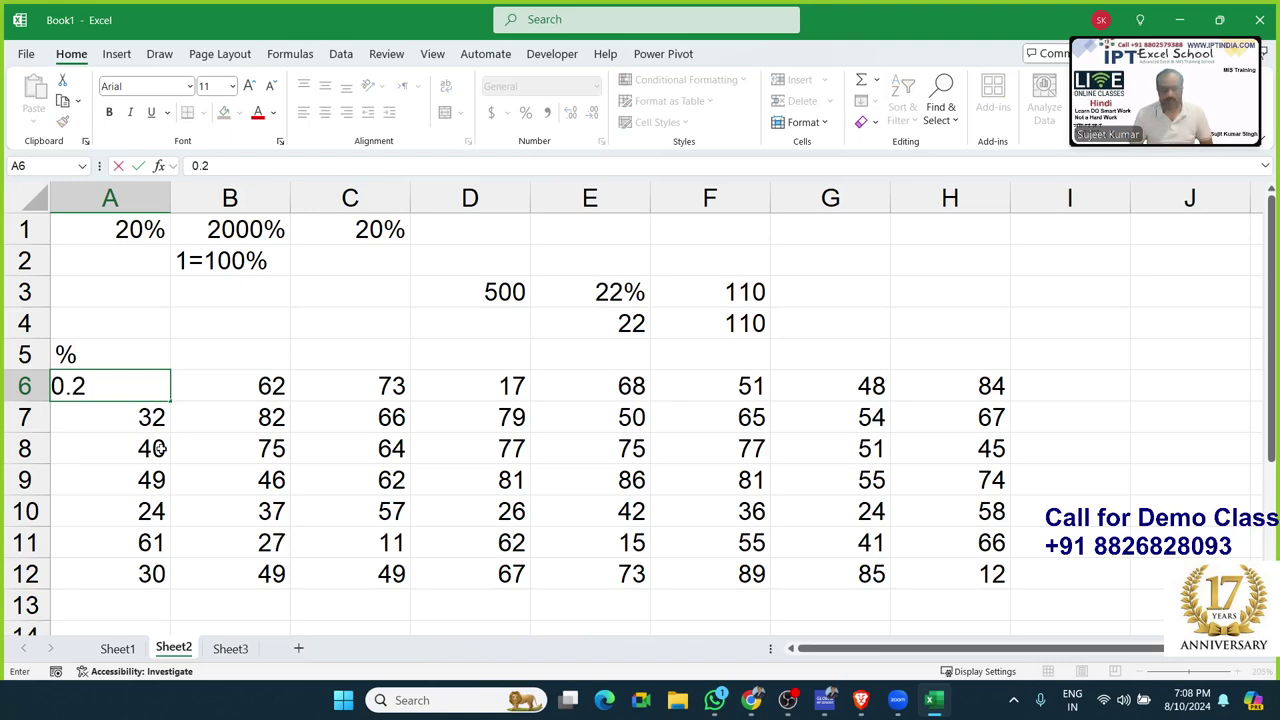
text(2)
key(Return)
text(0.32)
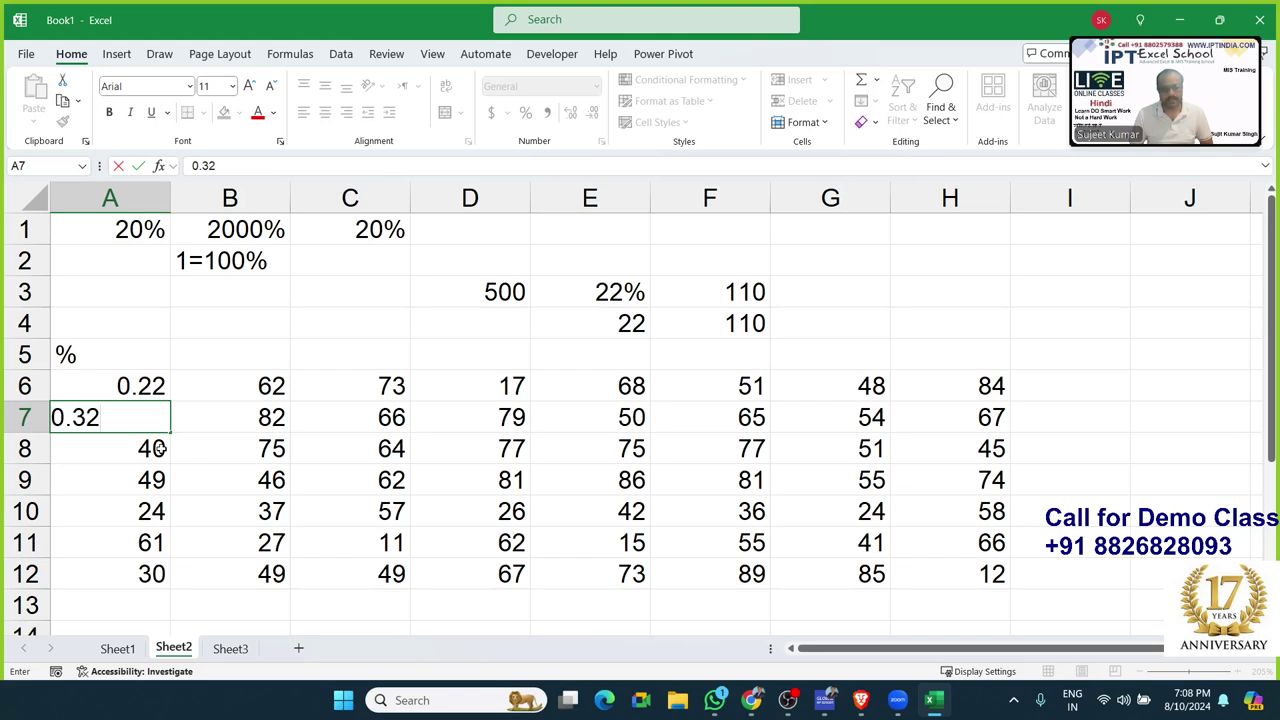
key(Return)
double_click(163, 449)
key(BackSpace)
key(BackSpace)
text(0.40)
key(Return)
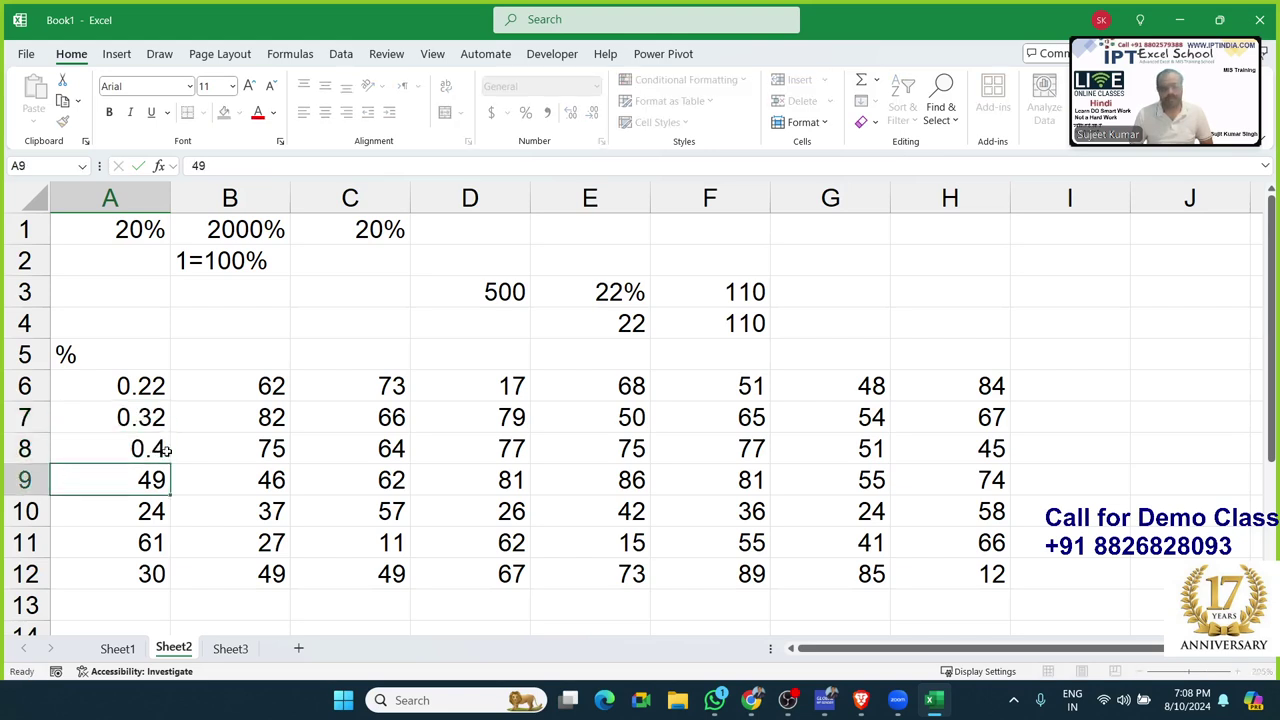
key(ctrl+z)
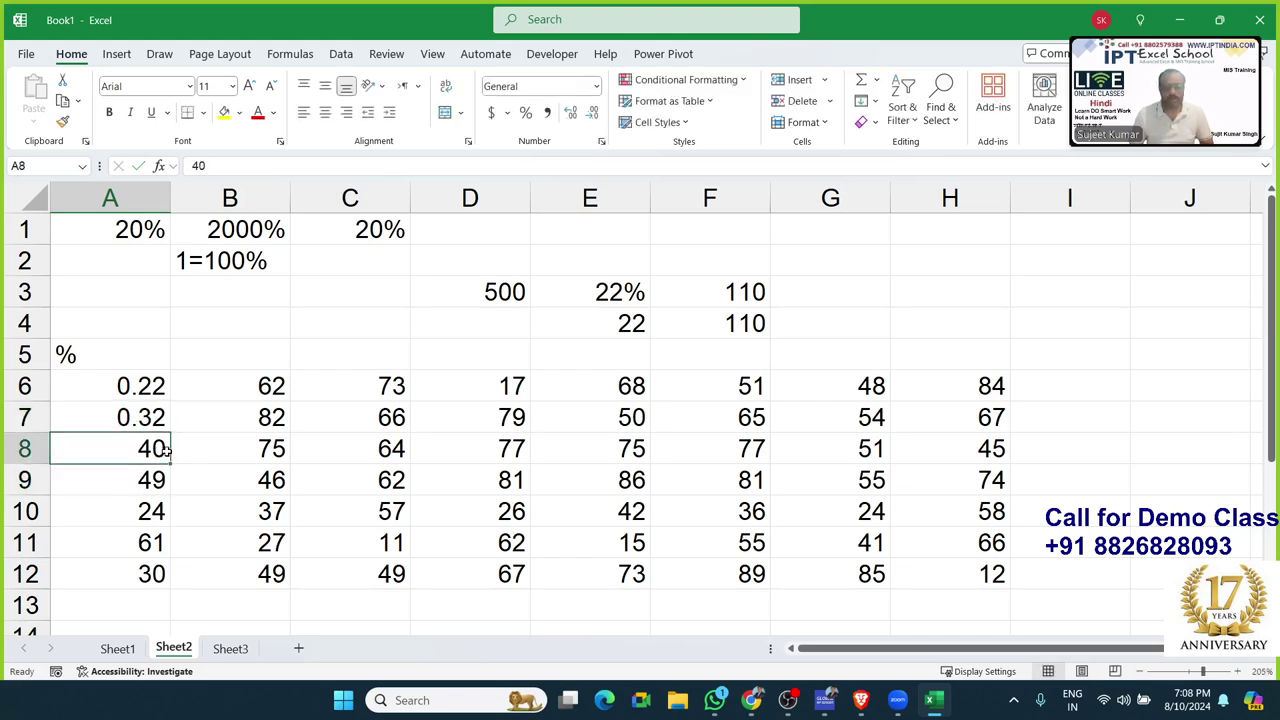
key(ctrl+z)
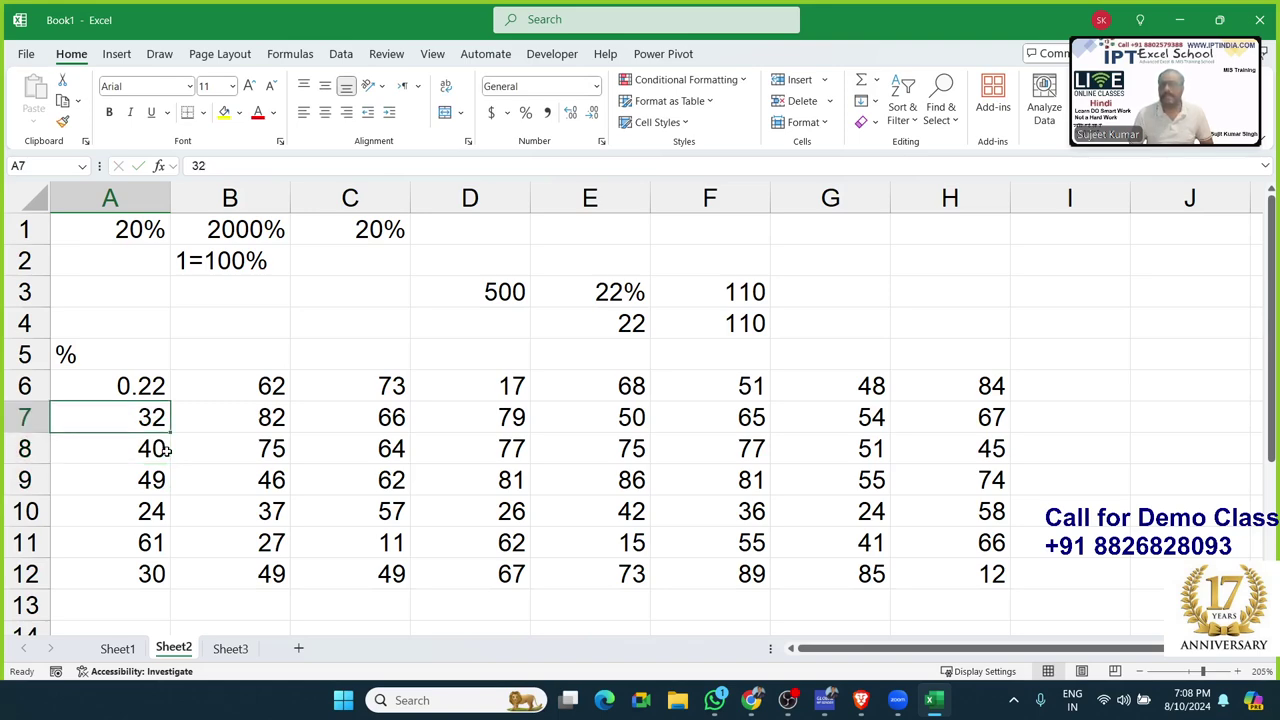
key(ctrl+z)
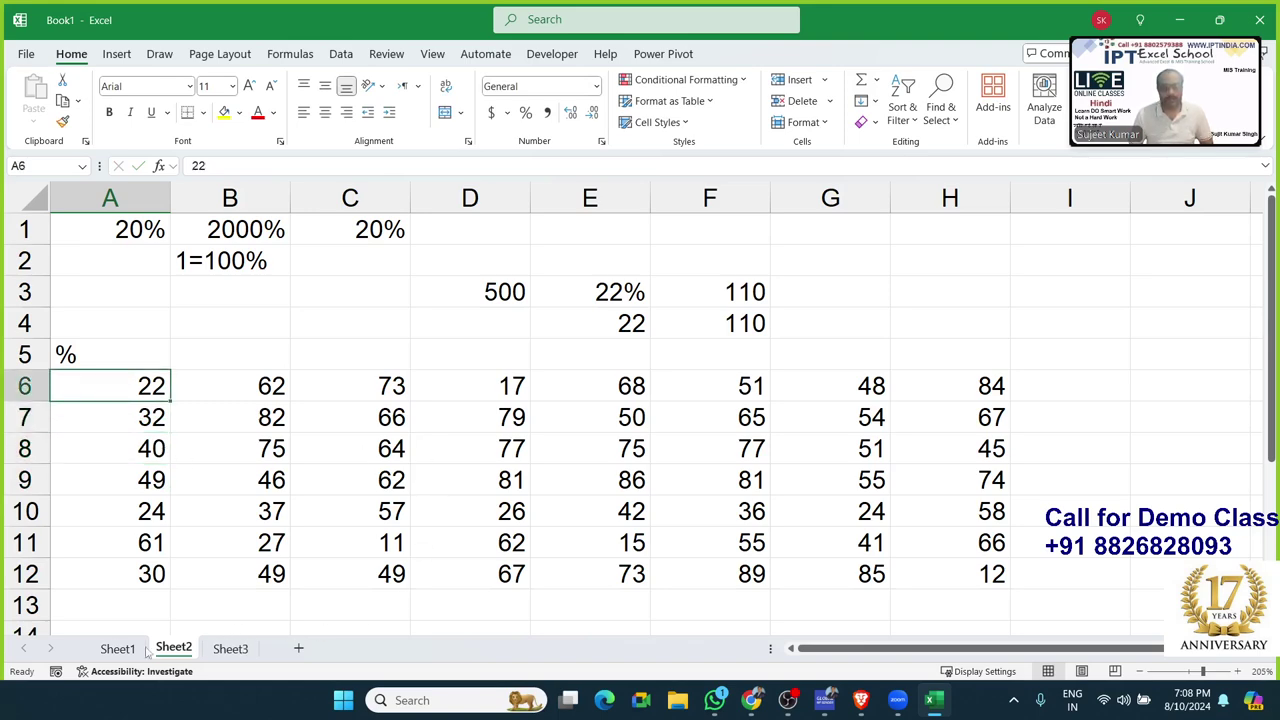
- Check range C2:F5 on Sheet1, then return to Sheet2 and select cell H2
click(117, 649)
drag(290, 252, 522, 310)
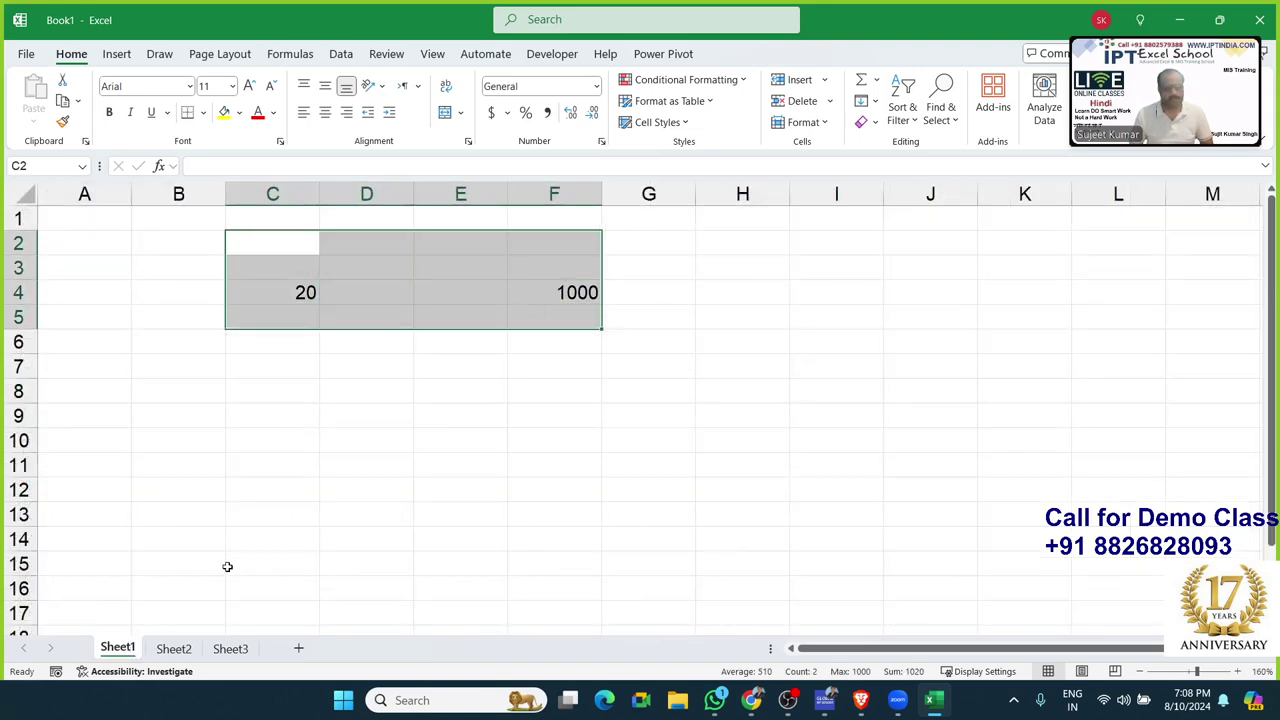
click(199, 649)
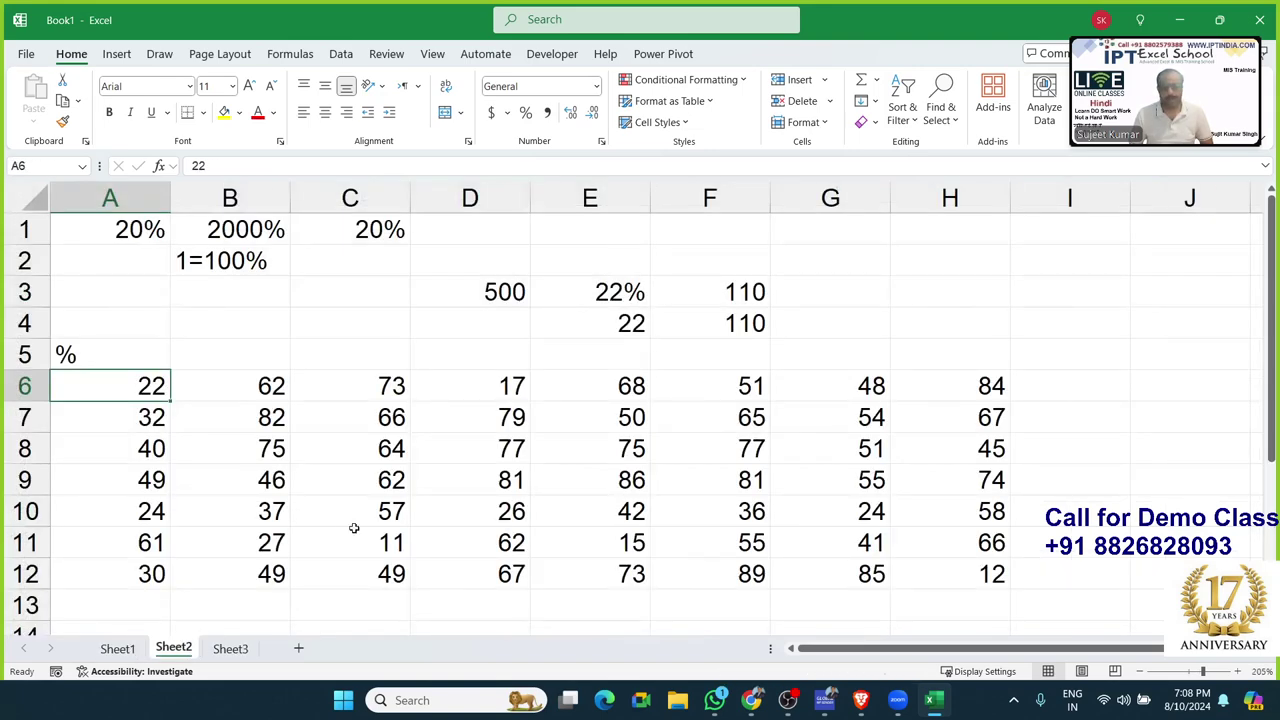
click(905, 270)
- Enter 100 in cell H2 and copy it
text(100)
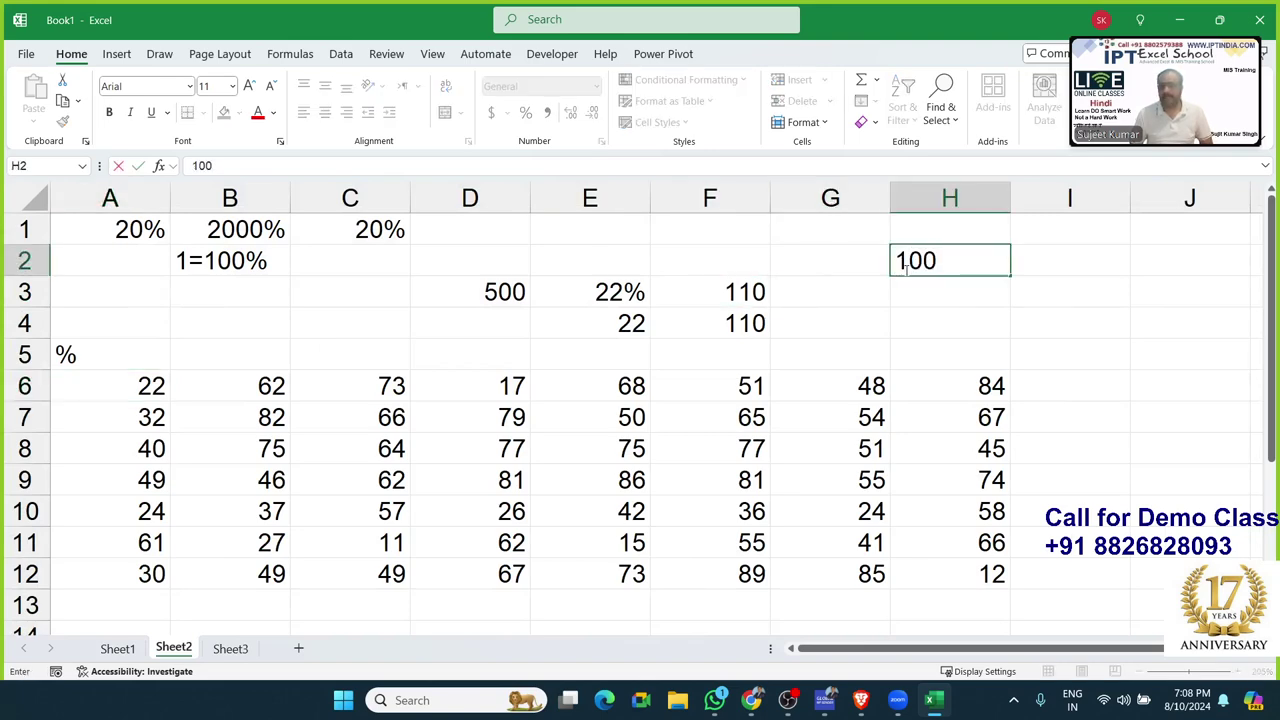
key(Return)
click(914, 266)
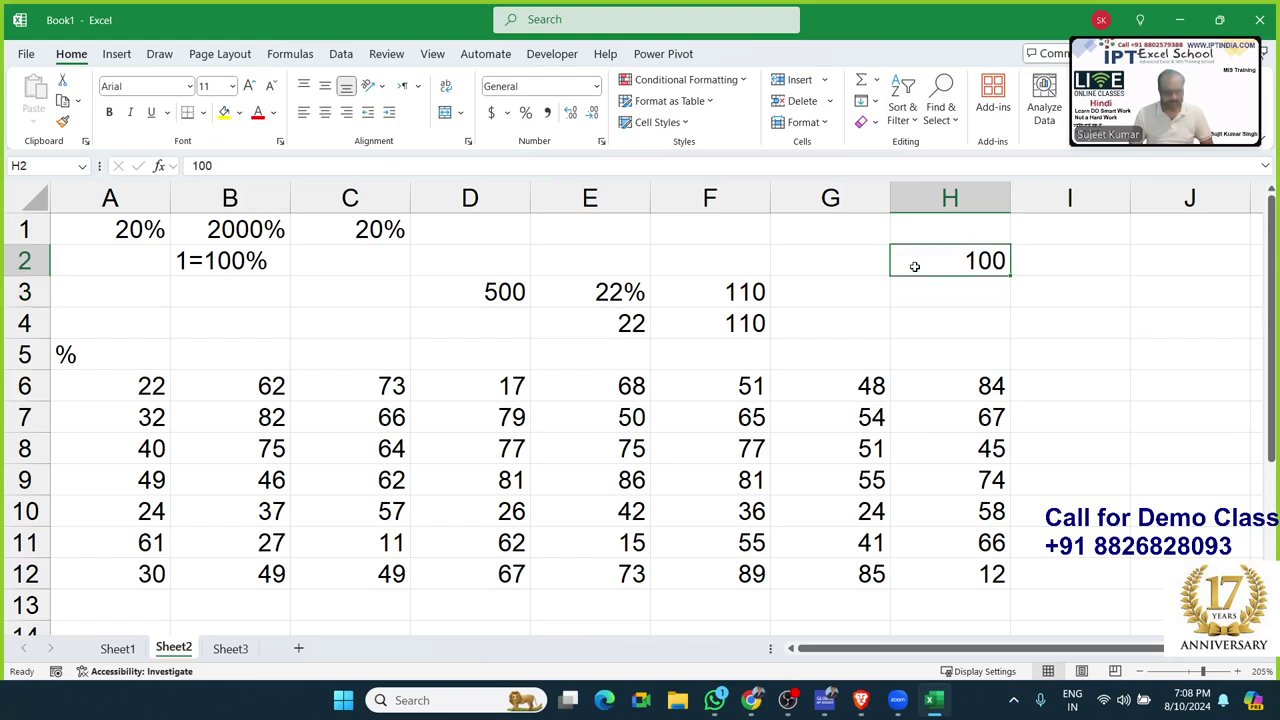
key(ctrl+c)
- Select A6:H12 and set up Paste Special with the Divide operation, moving the dialog aside
mouse_move(152, 393)
mouse_down()
mouse_move(760, 456)
mouse_move(920, 563)
mouse_up()
right_click(846, 511)
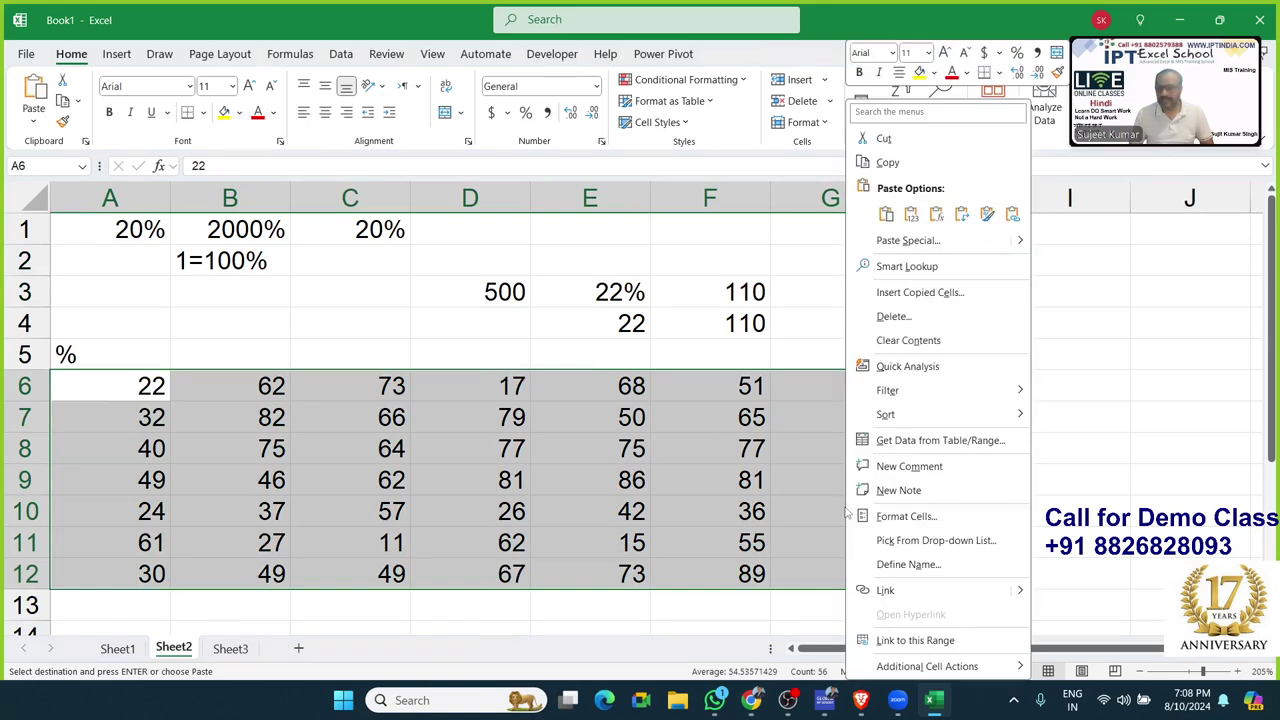
click(872, 240)
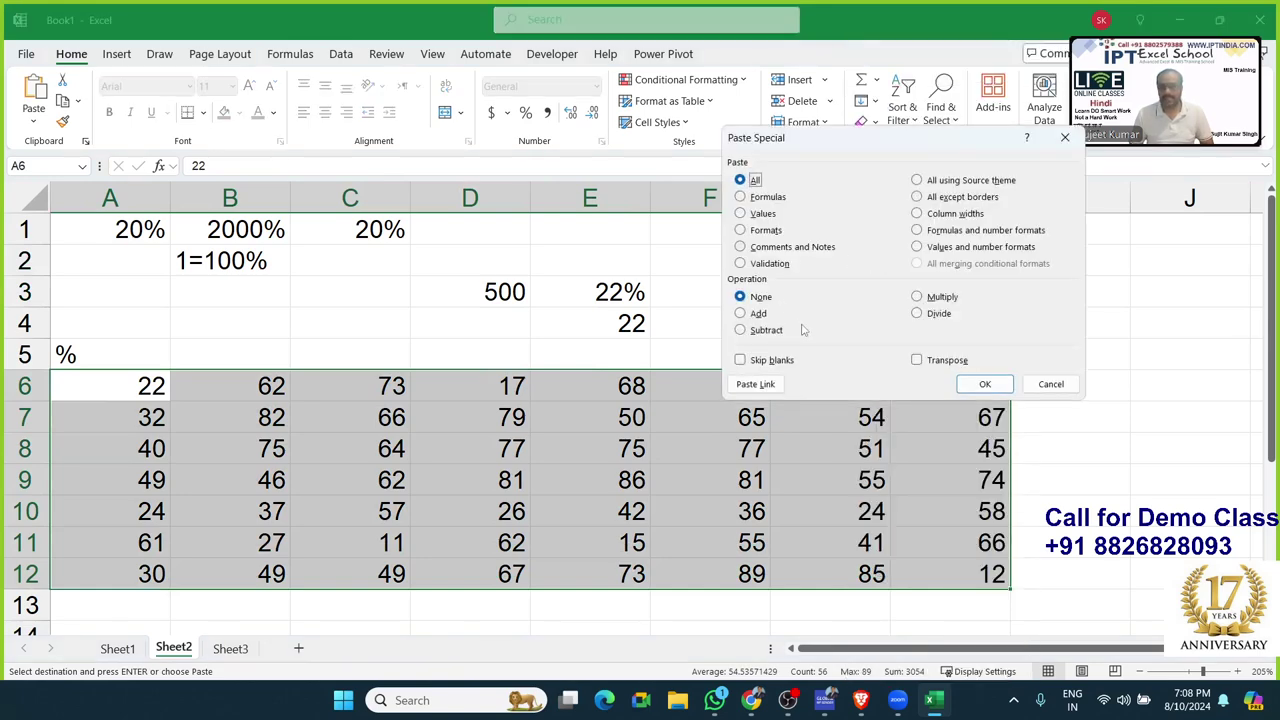
click(930, 315)
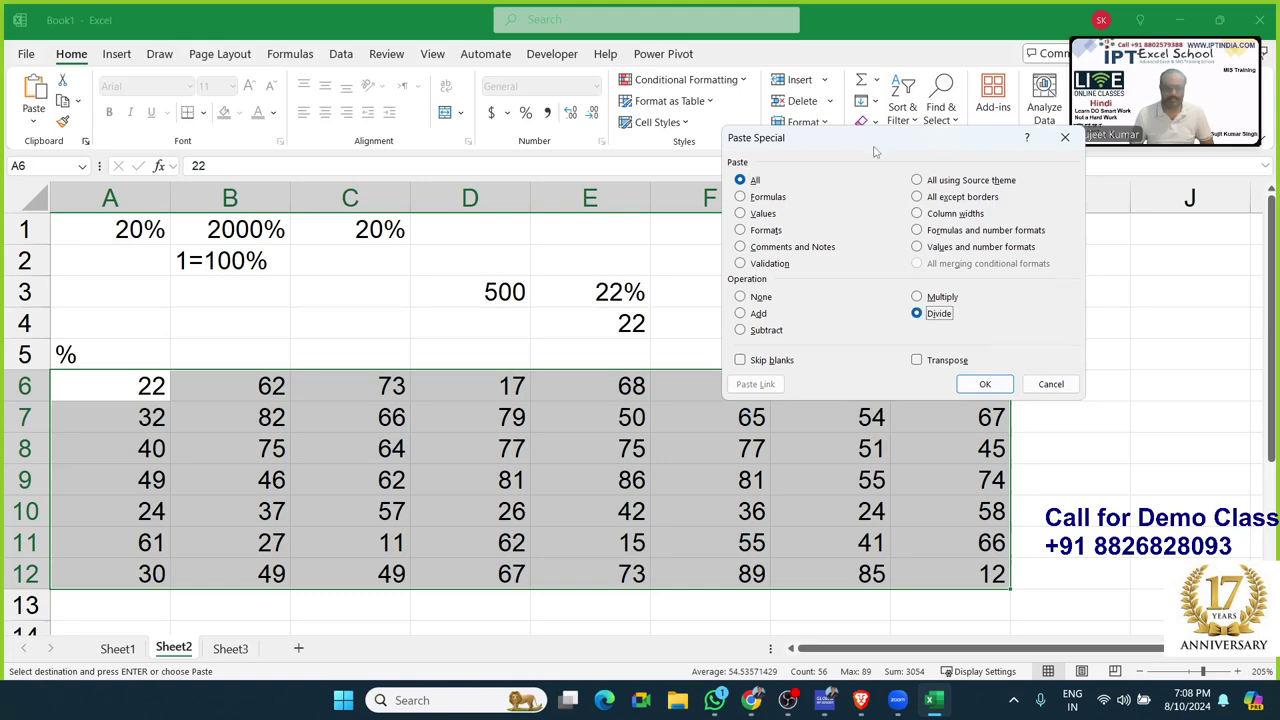
drag(874, 150, 440, 101)
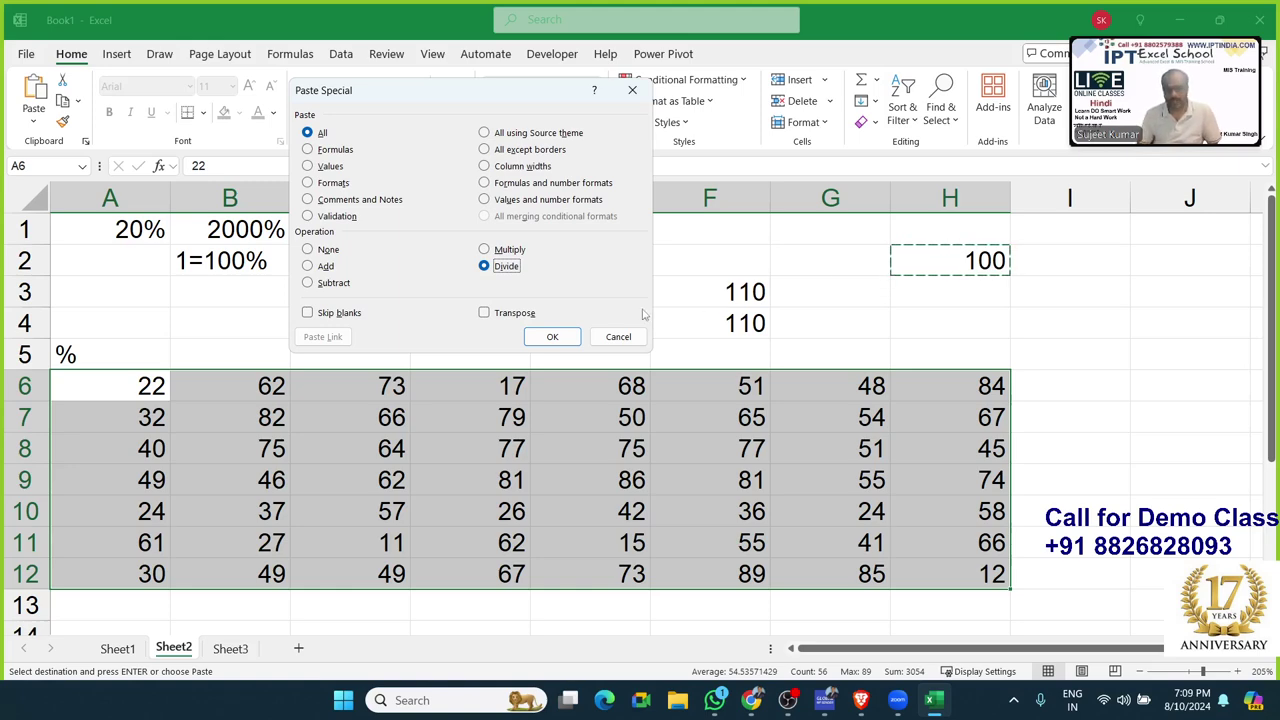
- Divide A6:H12 by the copied 100 and apply Percent Style, so A6 shows 22%
click(566, 336)
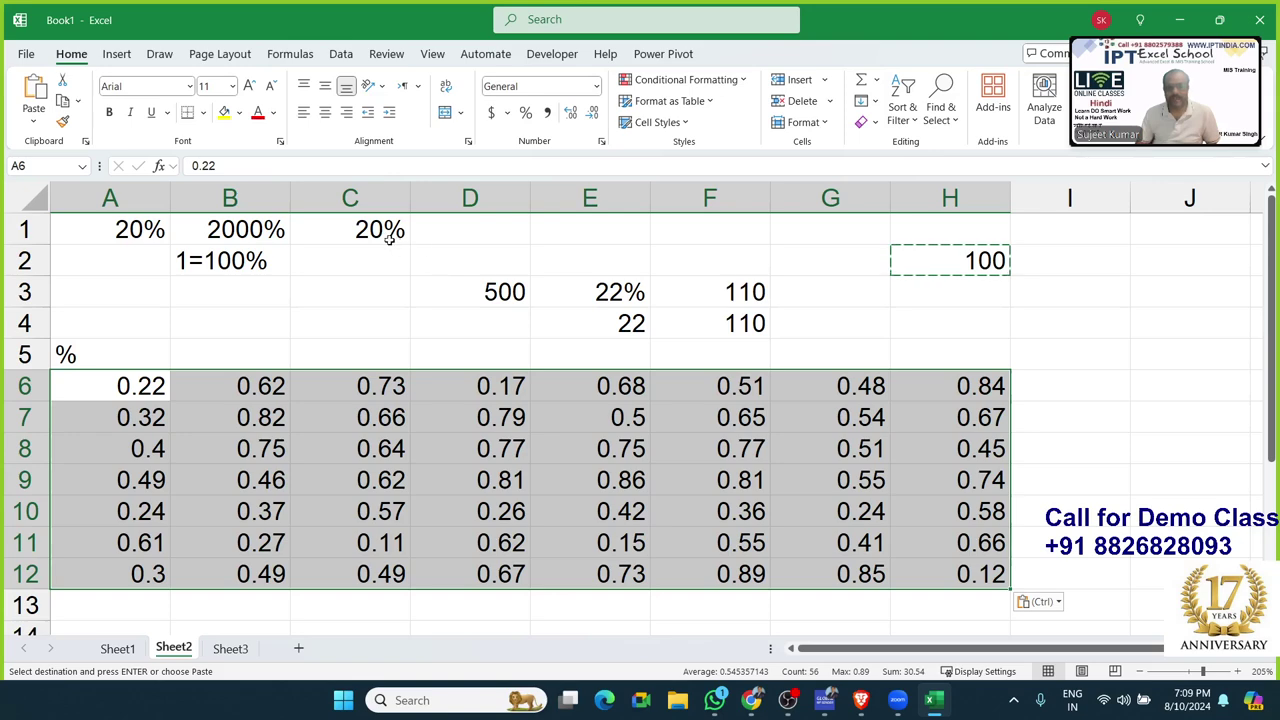
key(ctrl)
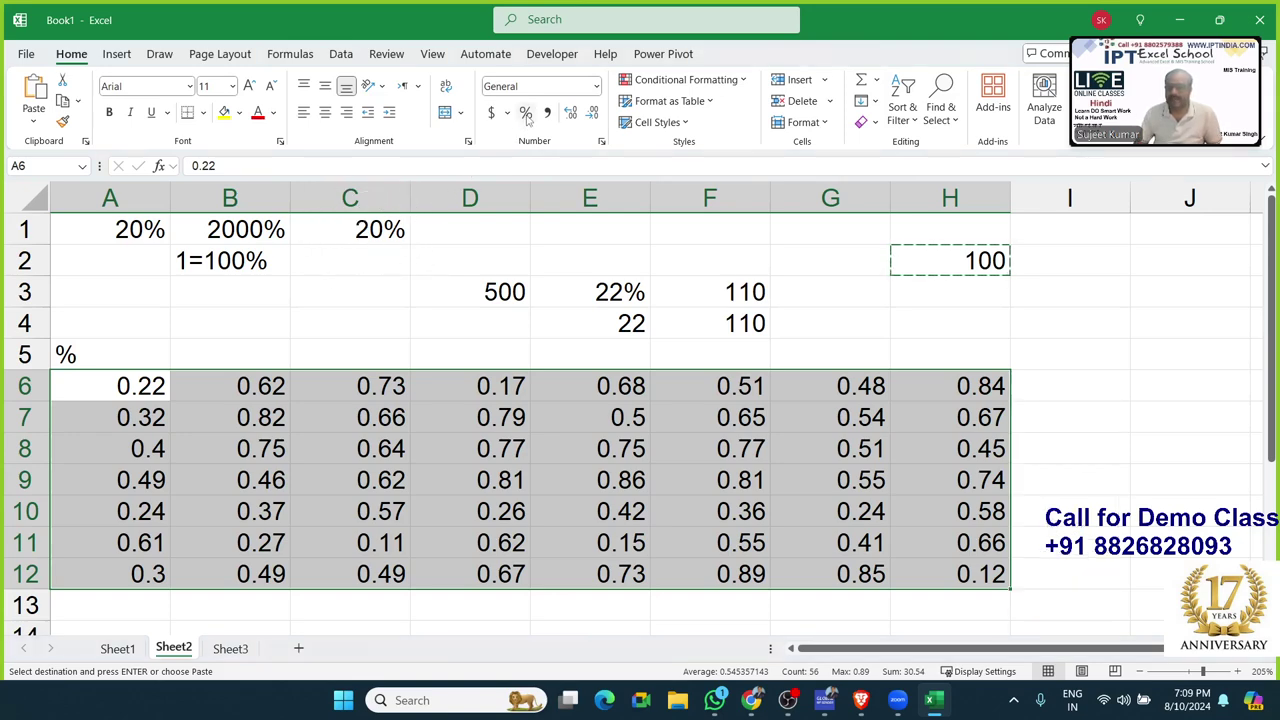
click(527, 114)
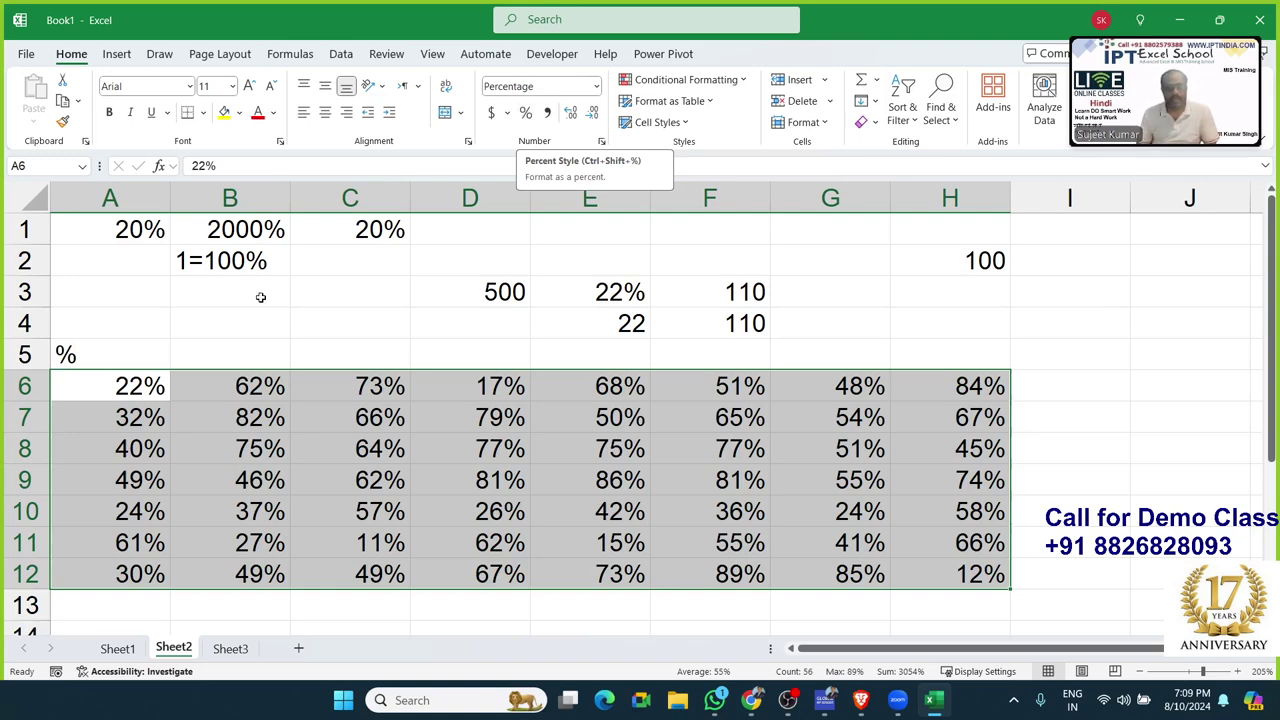
- Glance at Sheet1, then come back to Sheet2
click(120, 650)
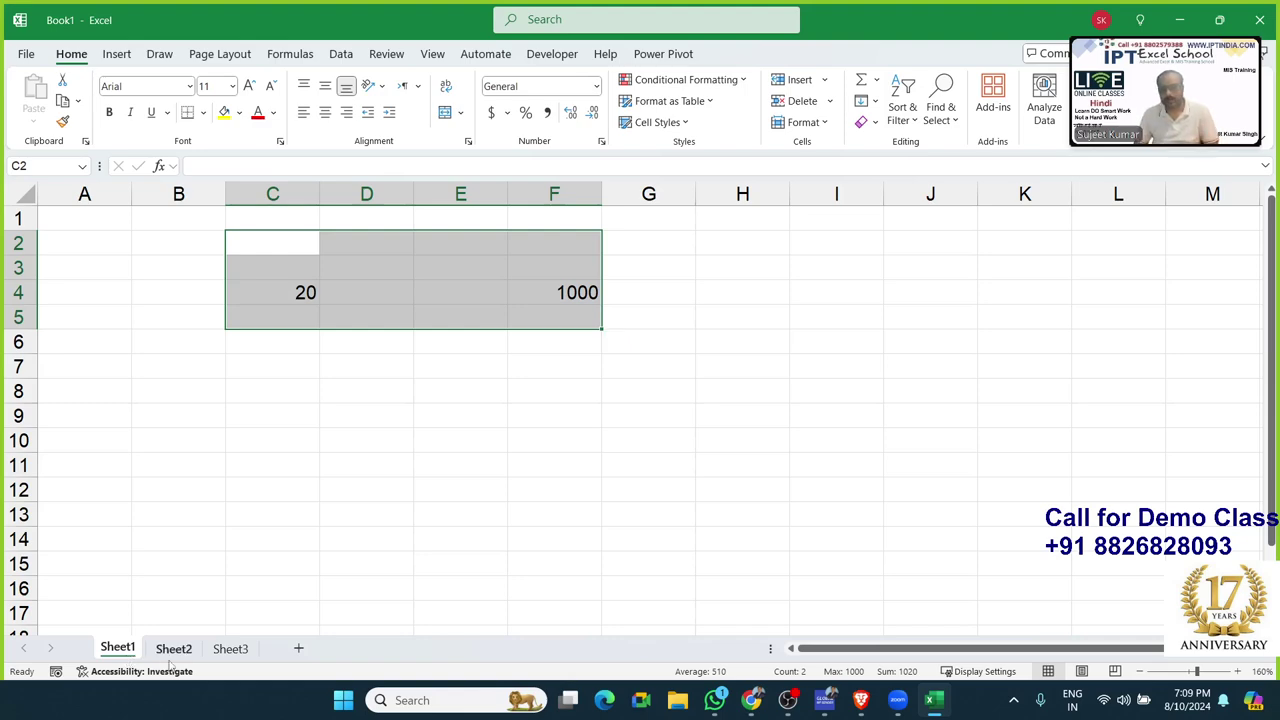
click(172, 660)
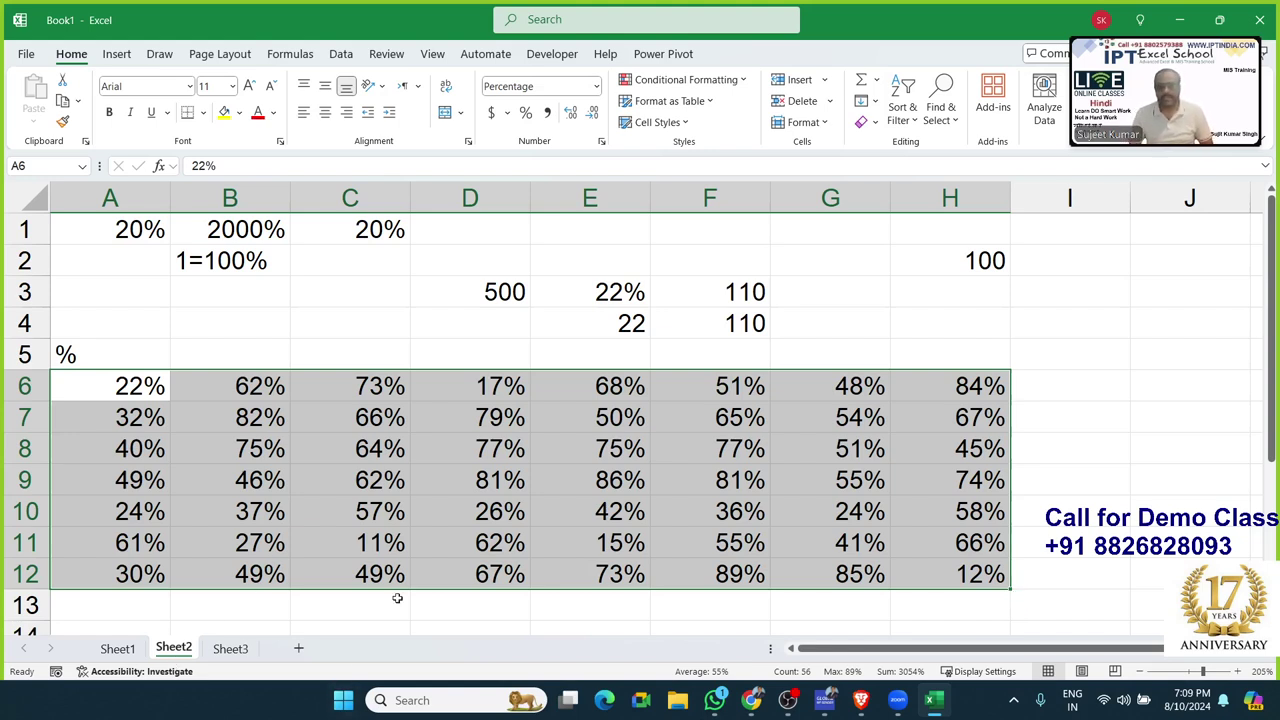
mouse_move(753, 707)
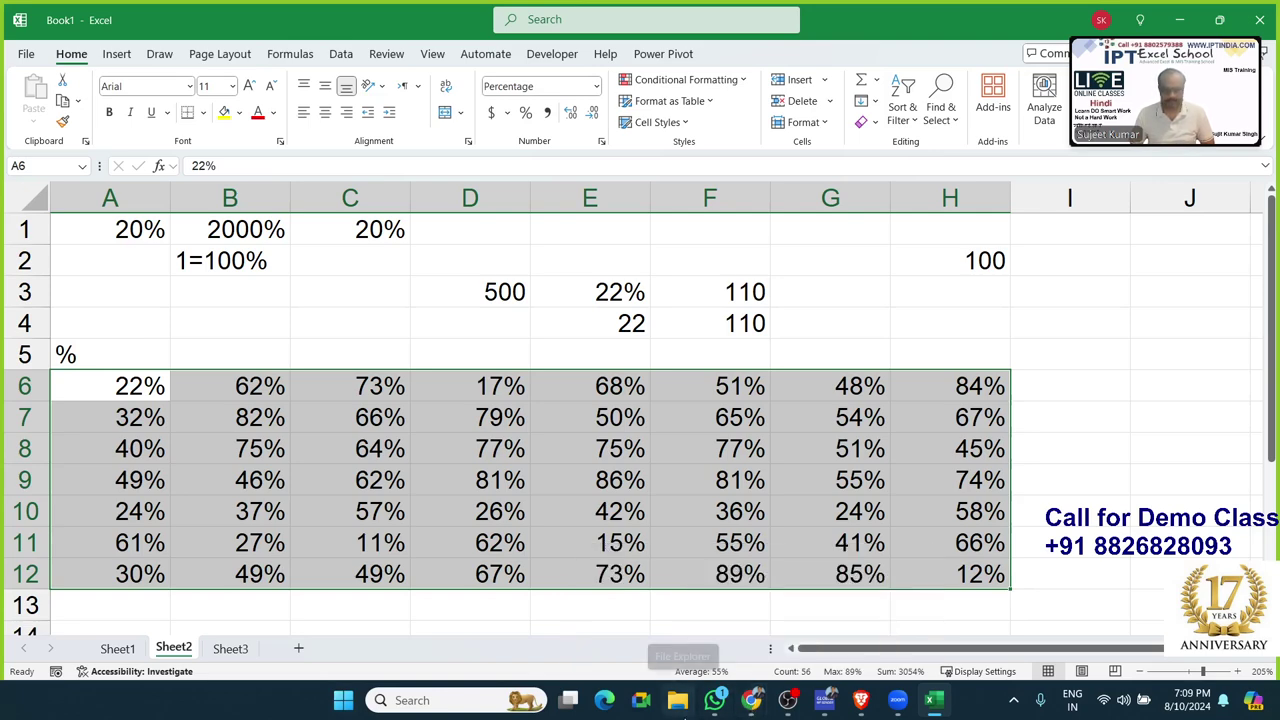
- Browse the Class_Rec (E:) drive and open the Data Analysis in Excel with Dashboard-7 PDF
click(680, 705)
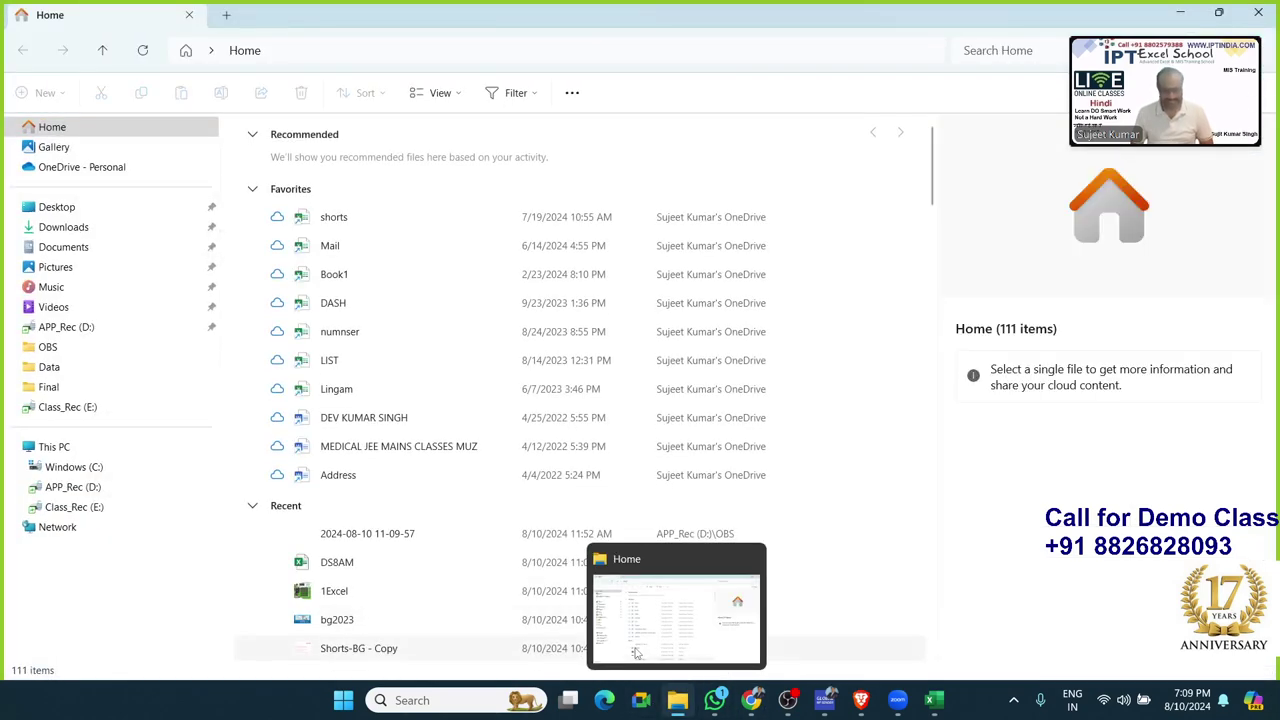
click(100, 514)
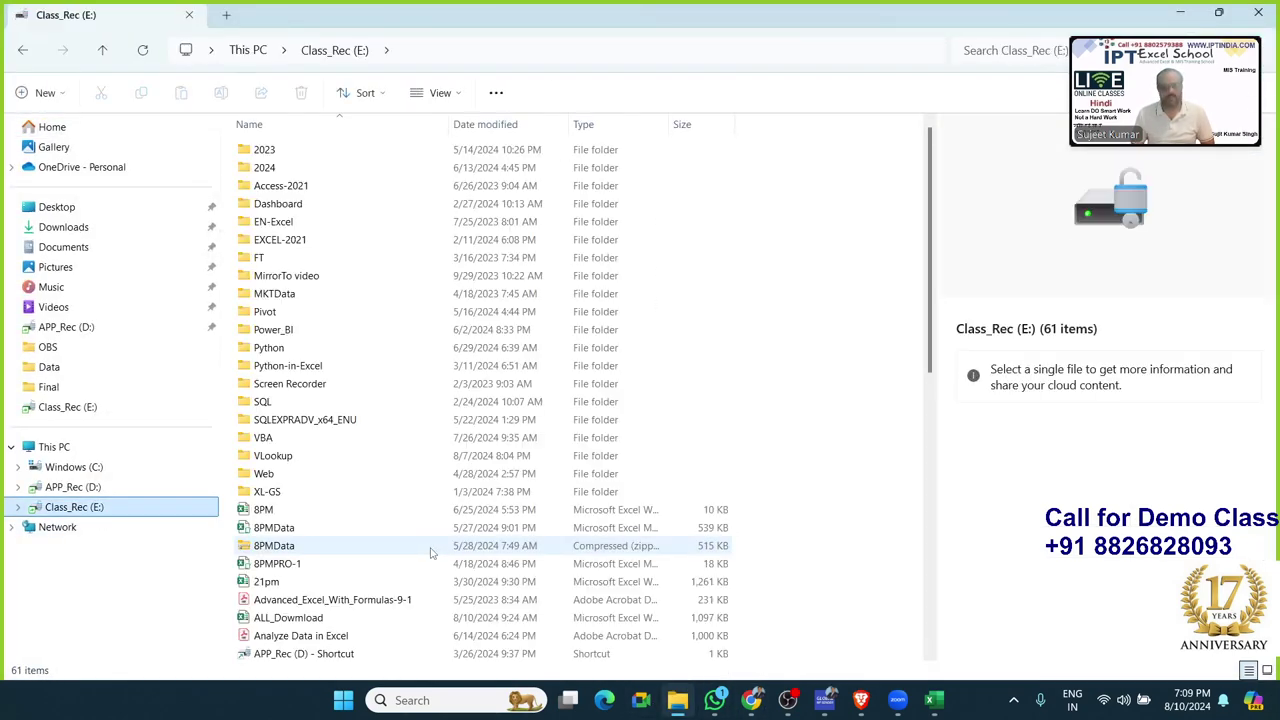
click(355, 567)
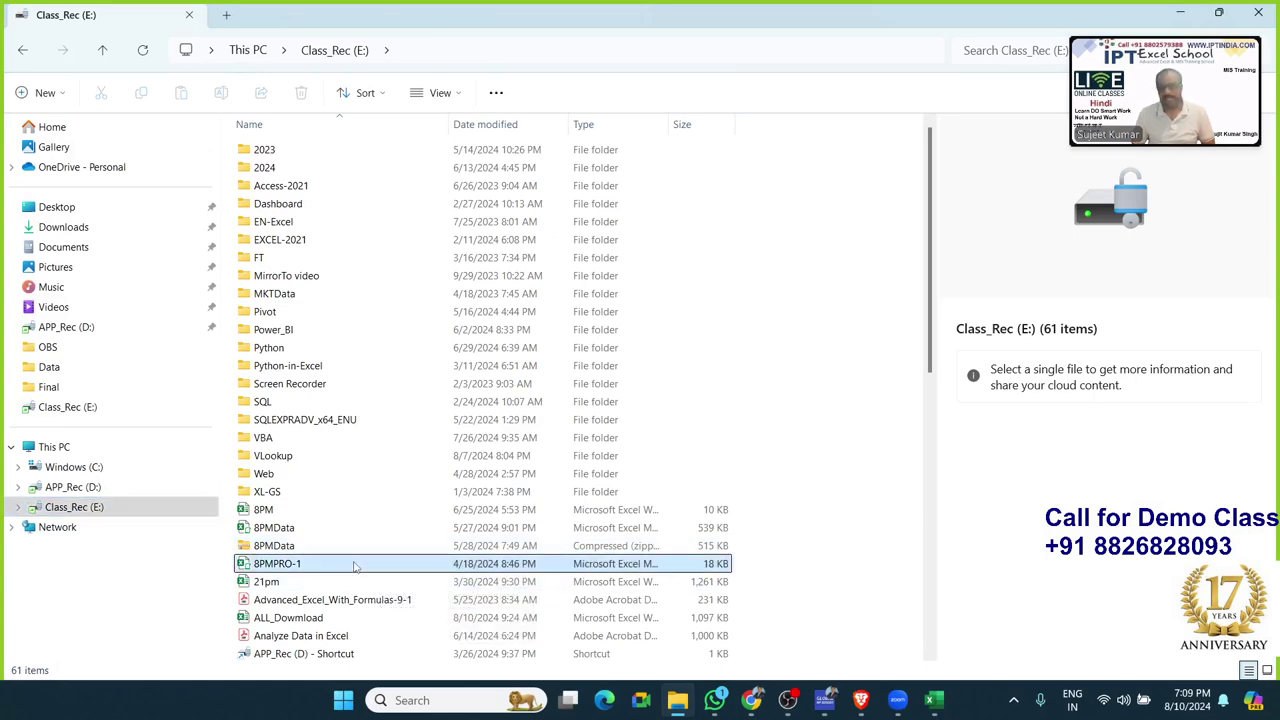
scroll(355, 567, down, 4)
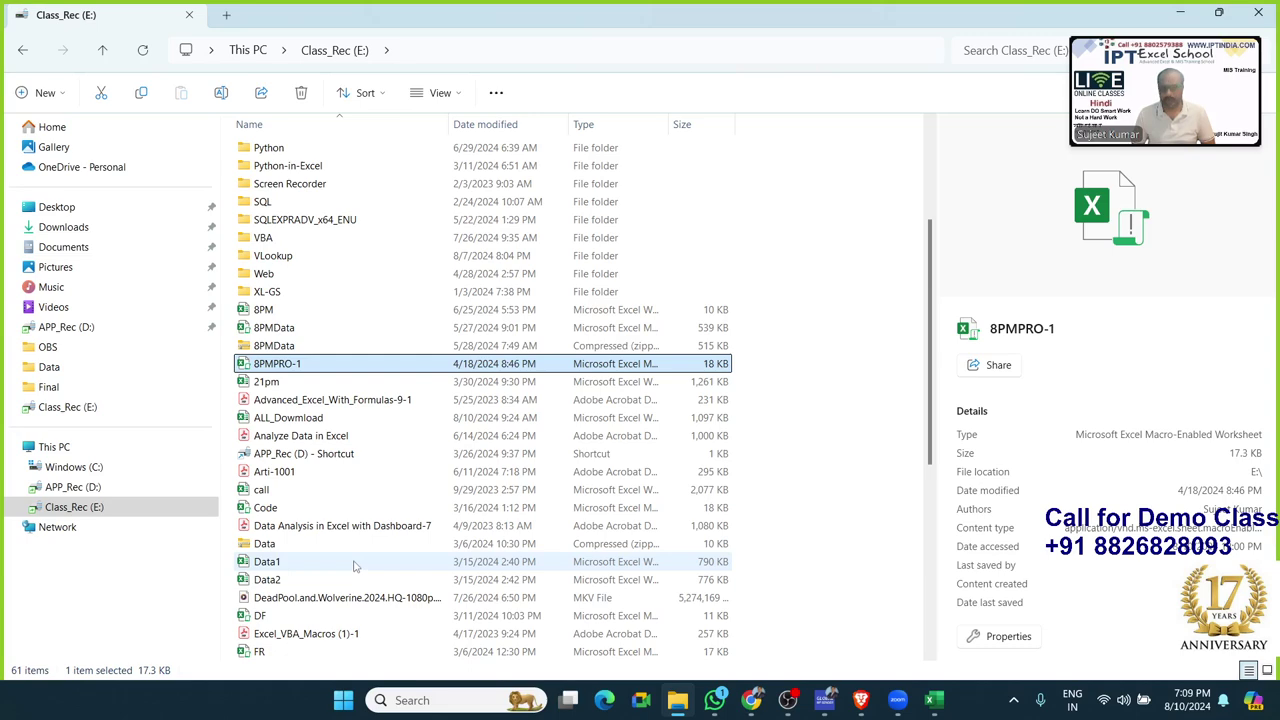
scroll(355, 567, down, 1)
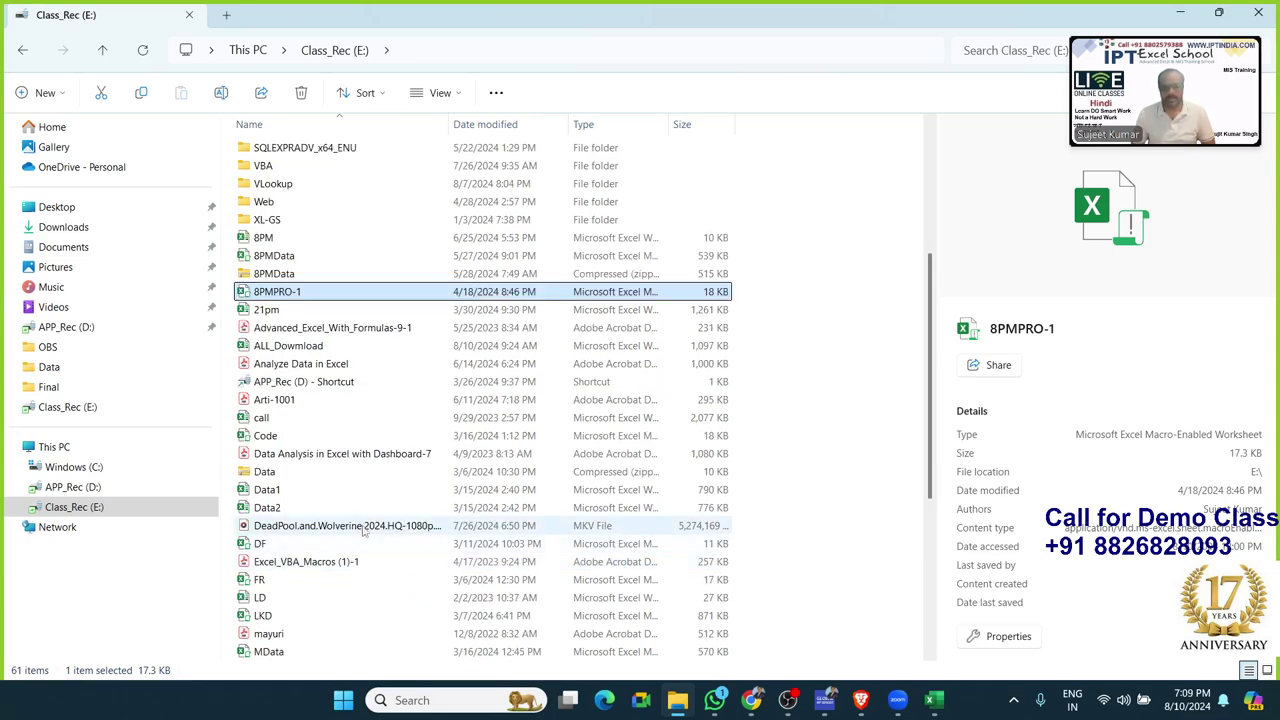
click(358, 455)
double_click(358, 455)
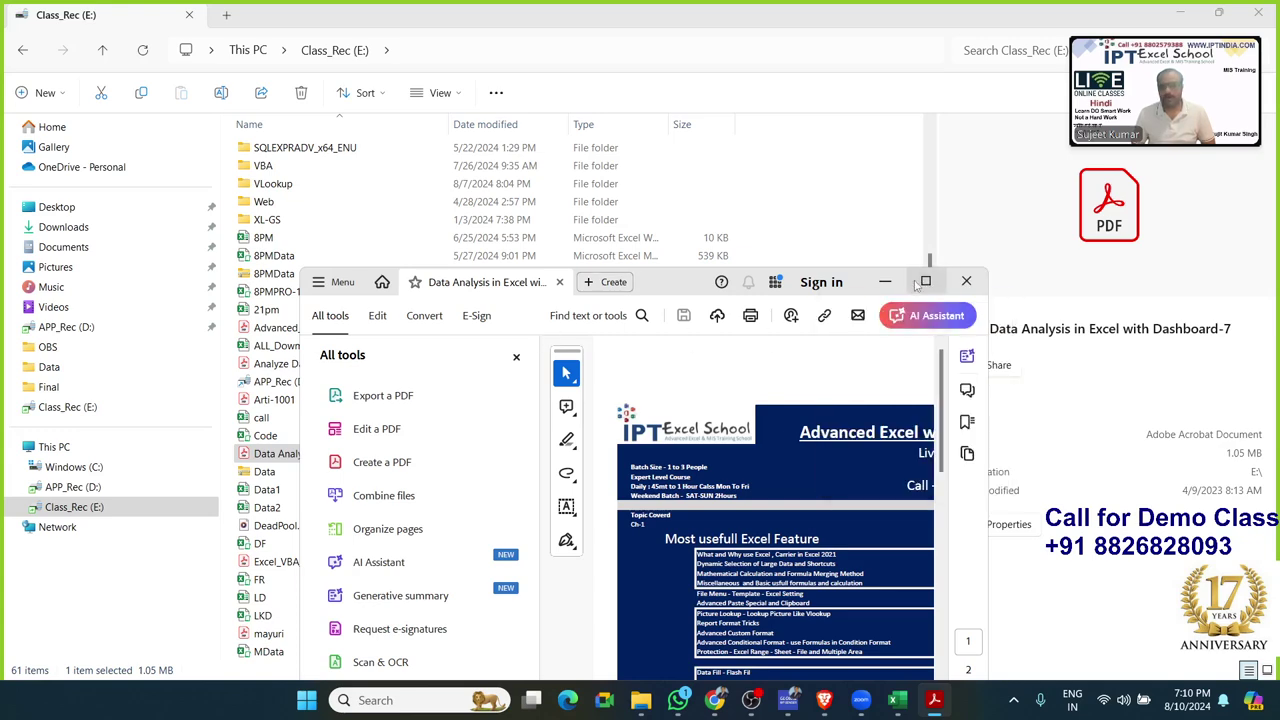
- Maximize Acrobat, hide the tools pane, and zoom the syllabus page to 150%
click(921, 284)
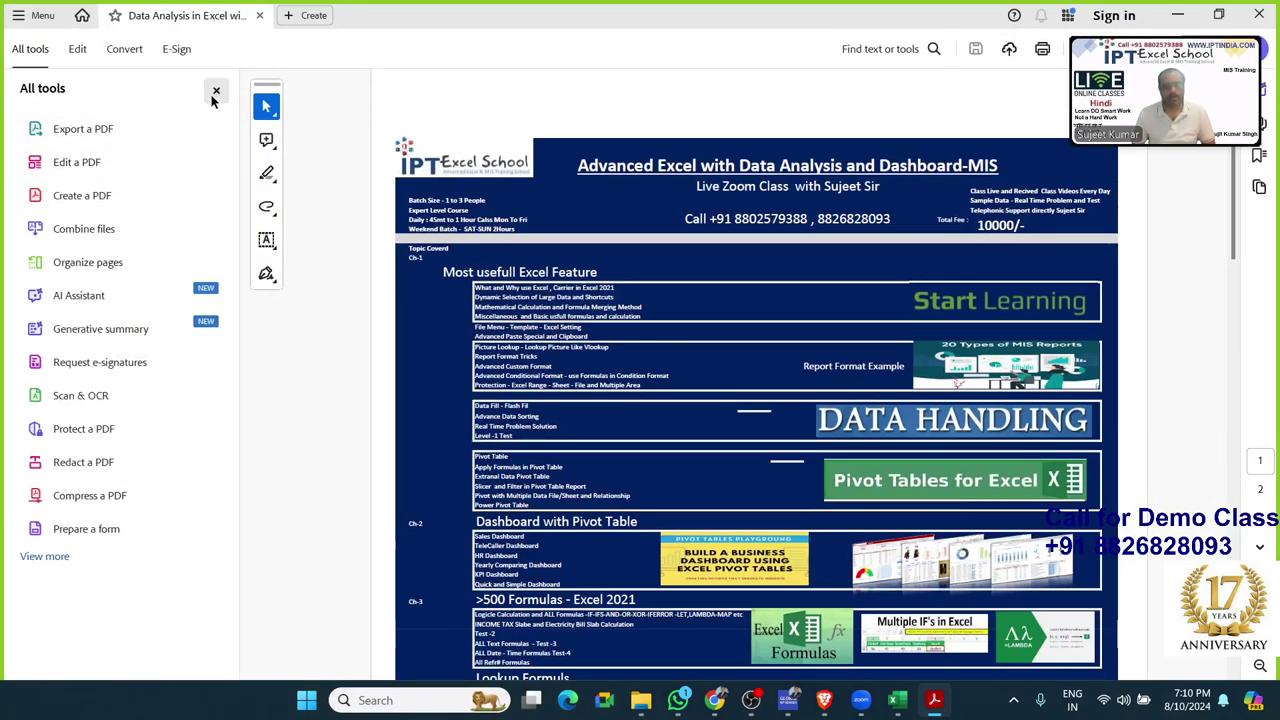
click(215, 91)
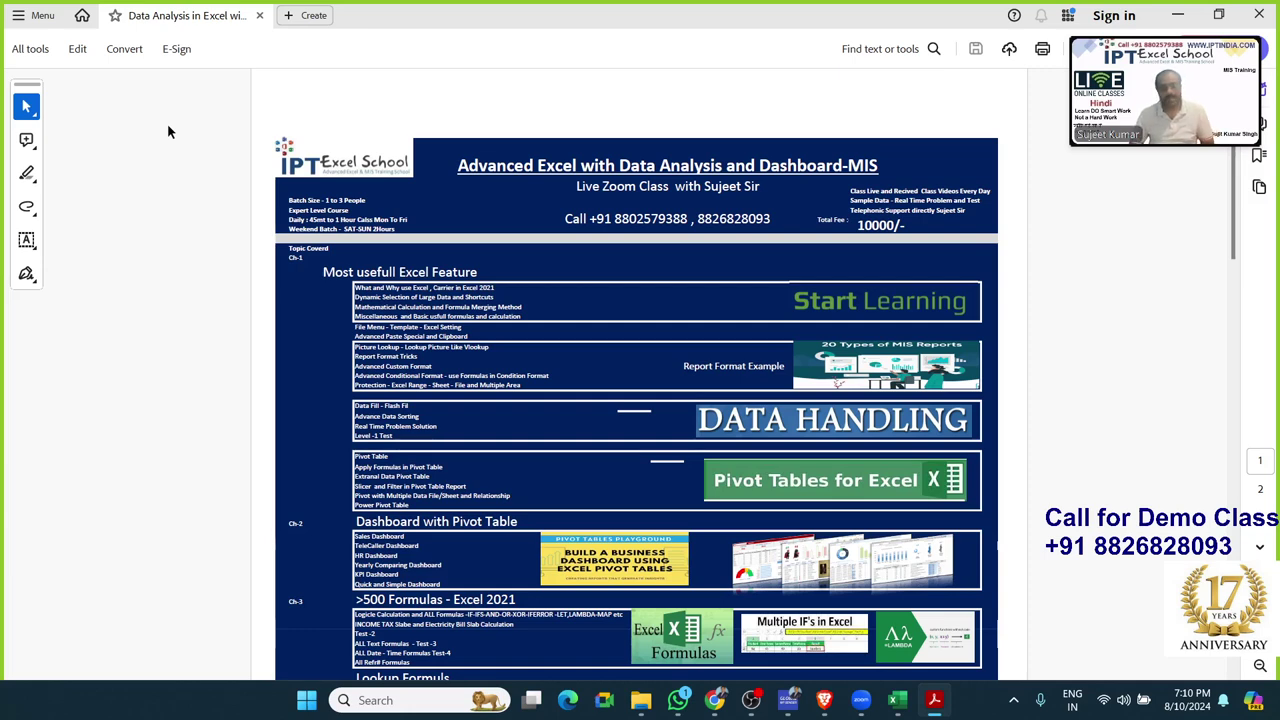
key(ctrl+plus)
key(ctrl+plus)
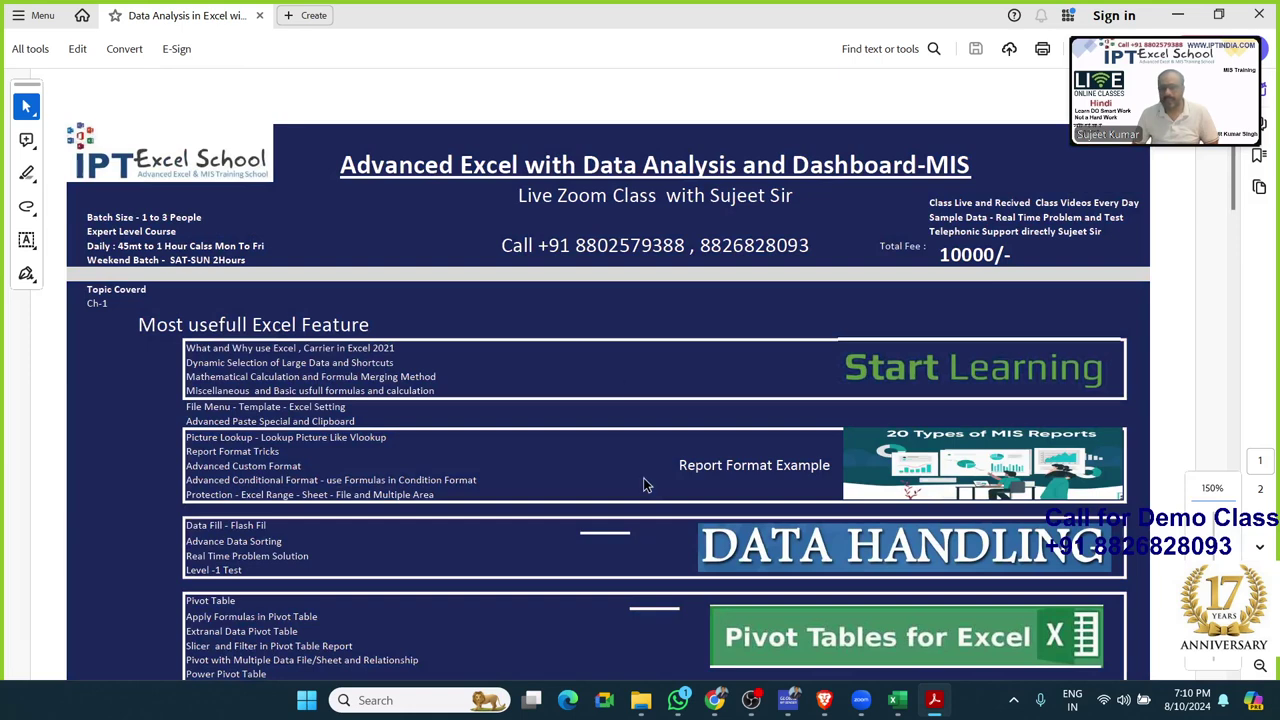
drag(338, 163, 952, 180)
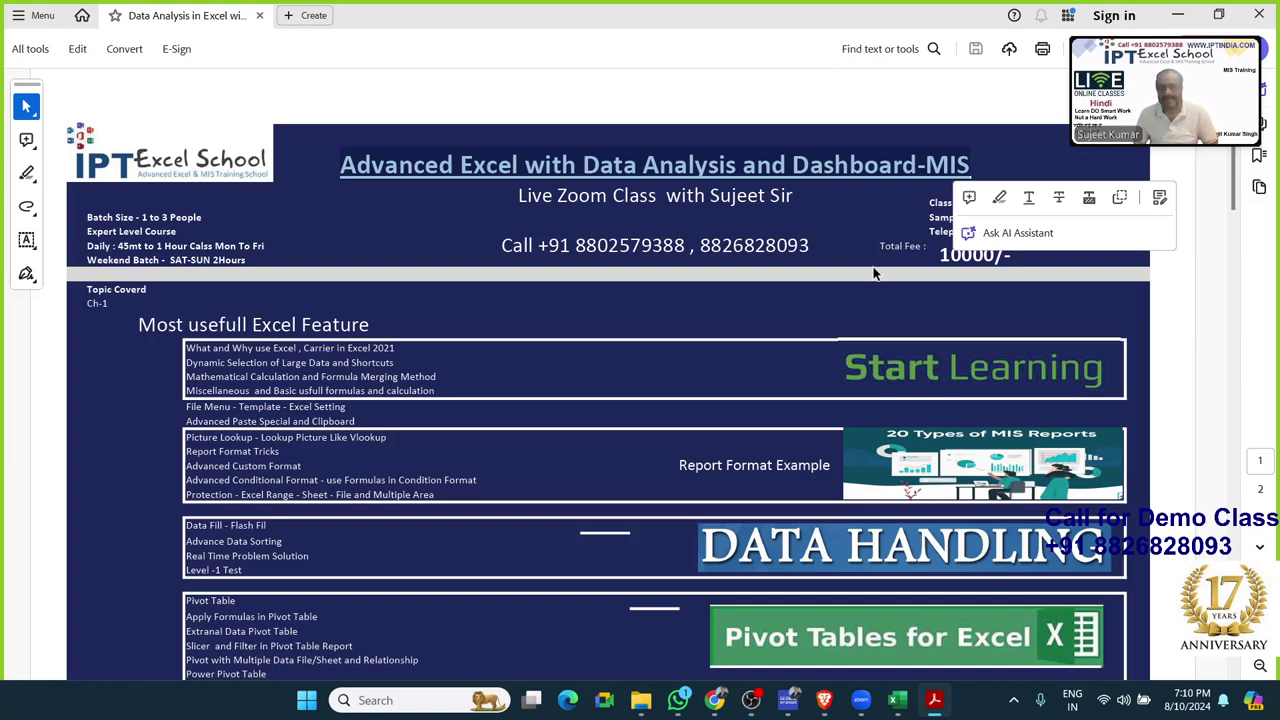
click(576, 365)
- Scroll through the Topics Covered list, highlighting the Most usefull Excel Feature heading
scroll(576, 365, down, 10)
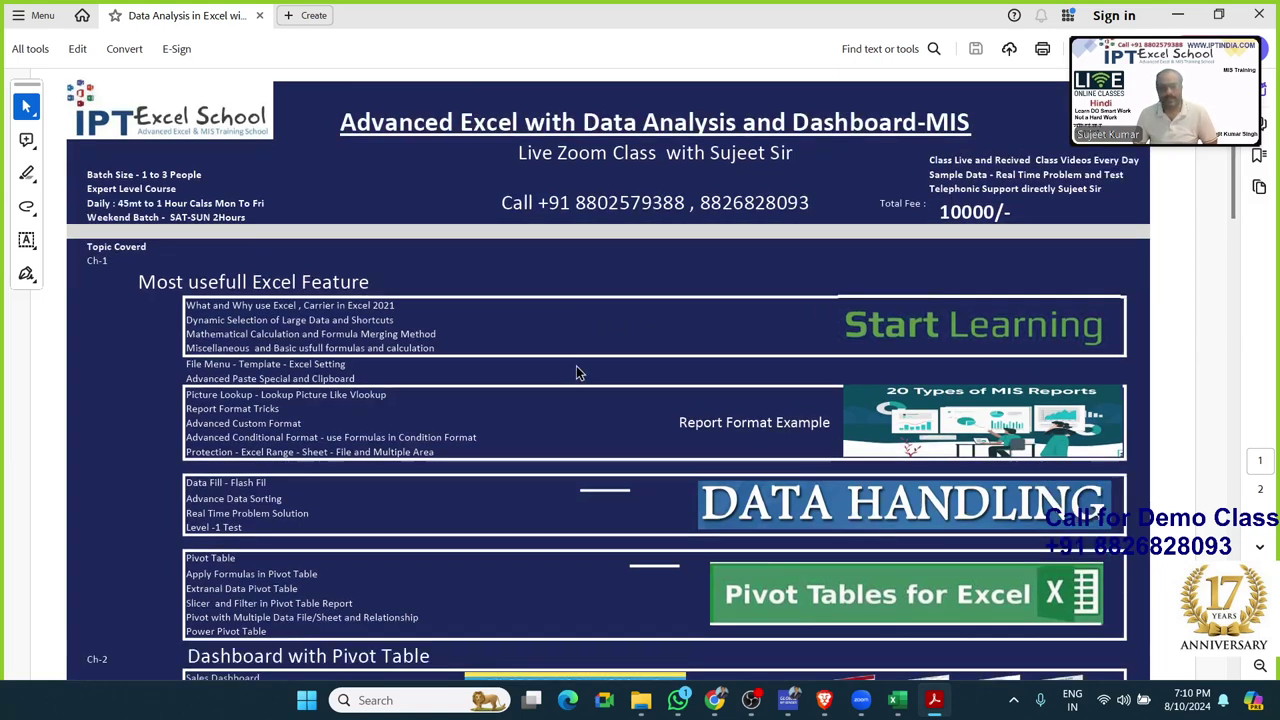
scroll(576, 372, down, 4)
scroll(576, 372, down, 4)
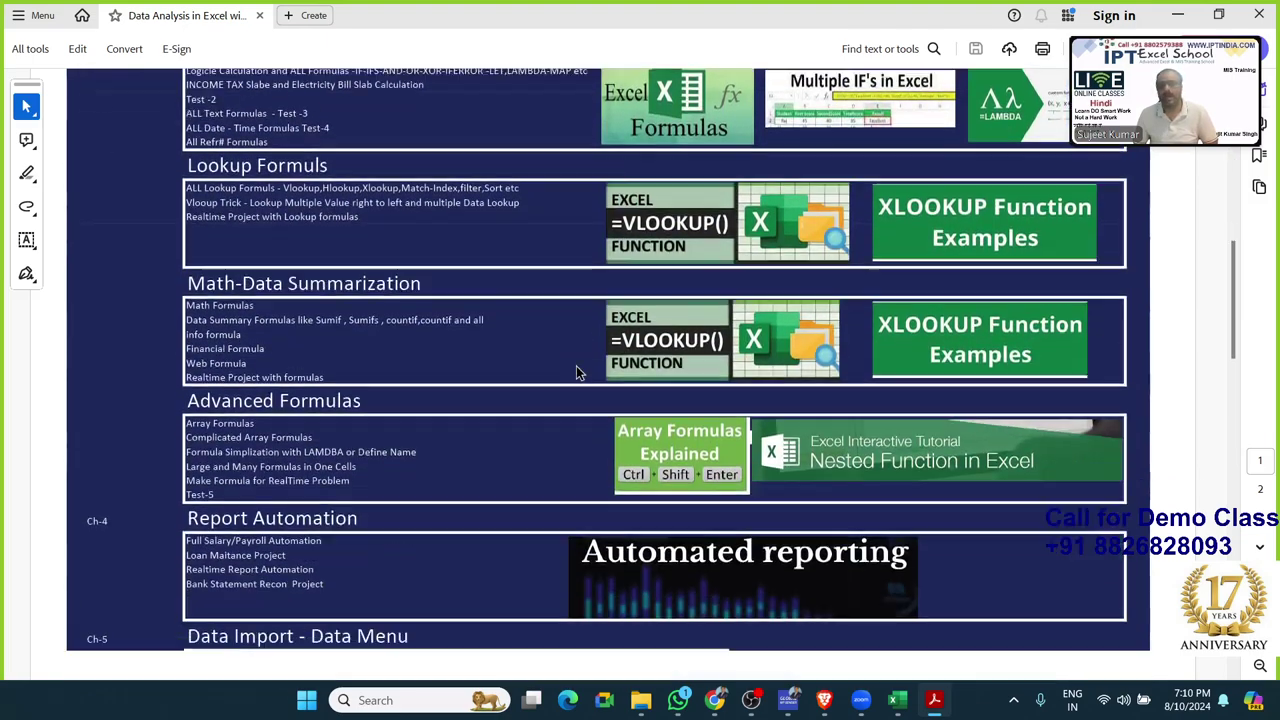
scroll(576, 372, down, 2)
scroll(576, 372, down, 3)
scroll(576, 372, up, 3)
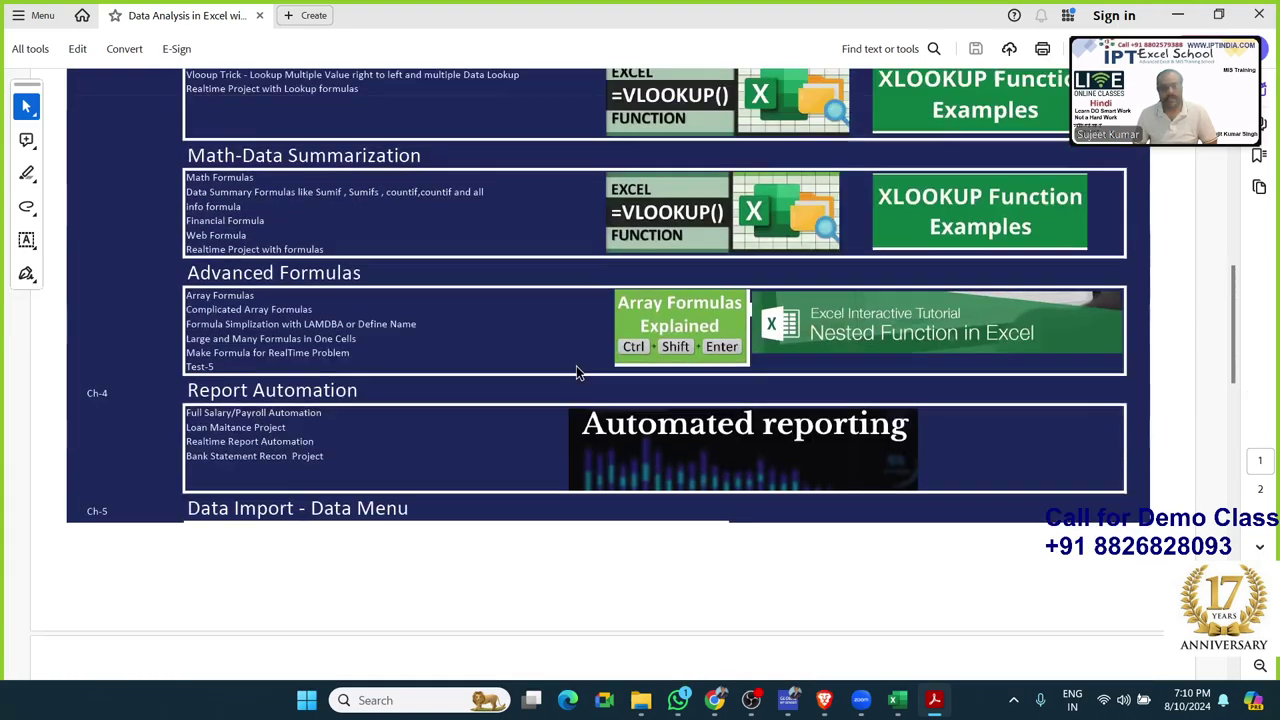
scroll(576, 372, up, 4)
scroll(576, 372, up, 2)
scroll(576, 372, up, 3)
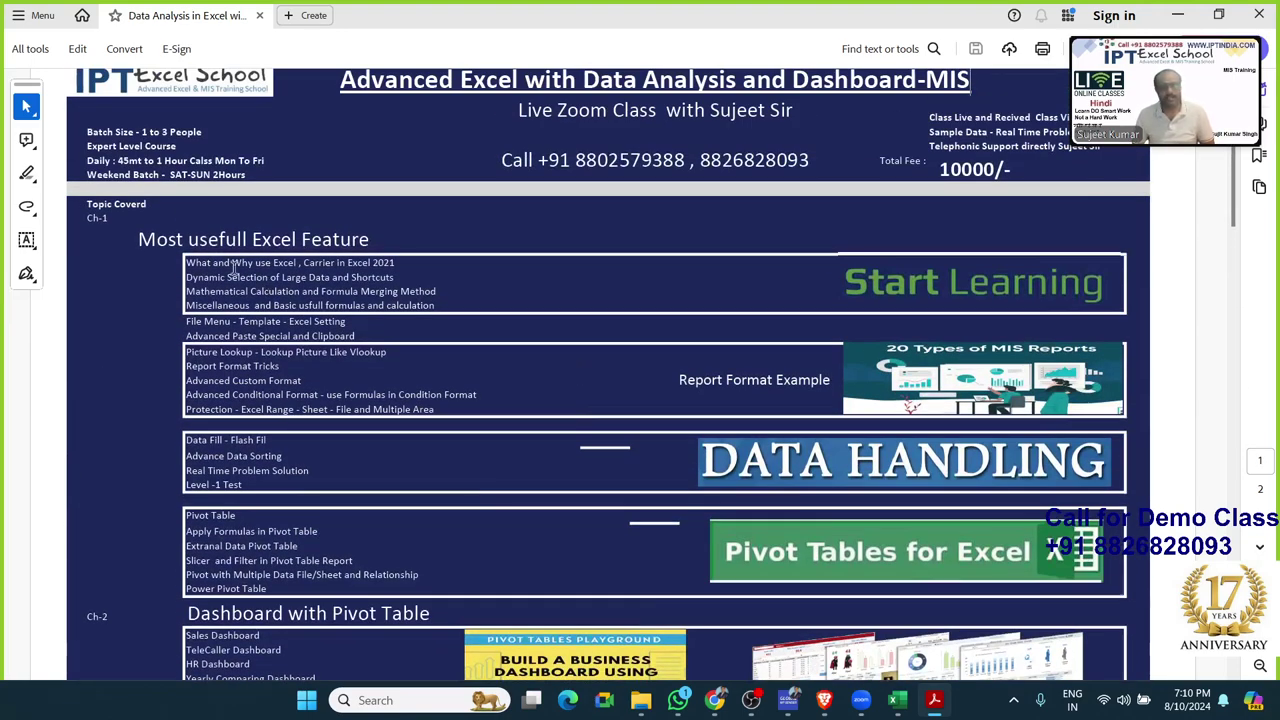
drag(138, 239, 352, 250)
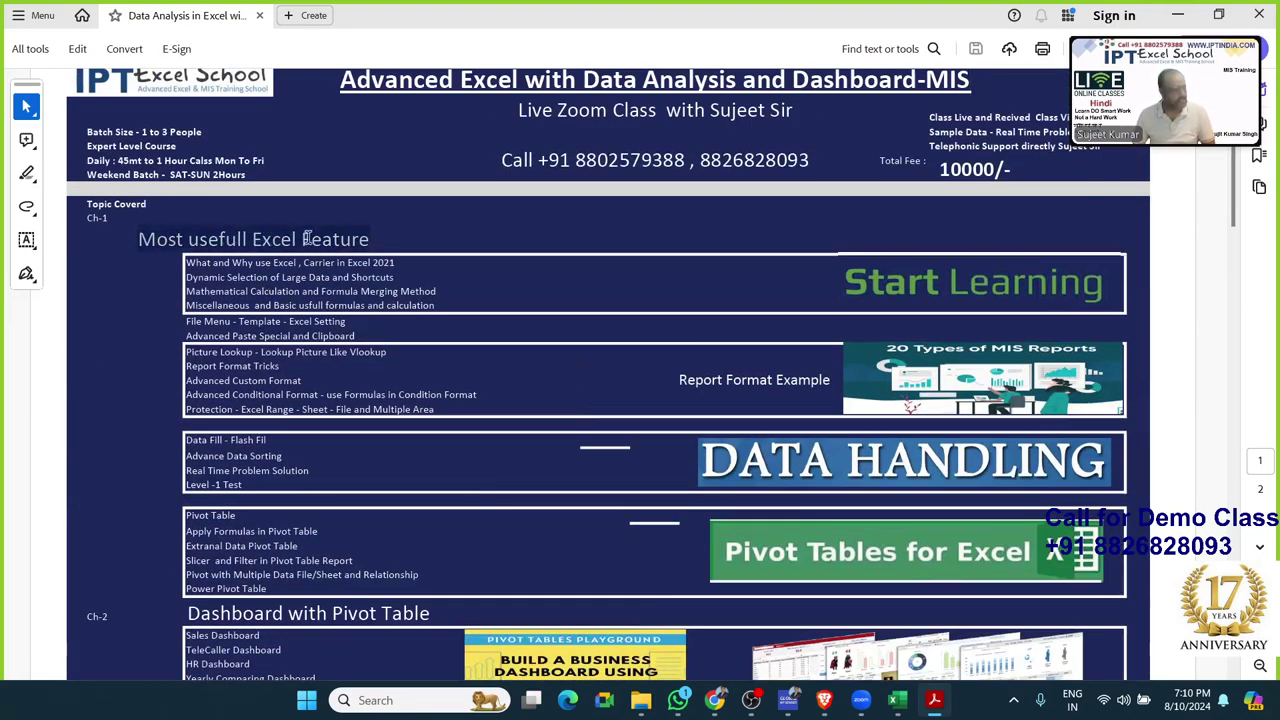
scroll(387, 368, down, 2)
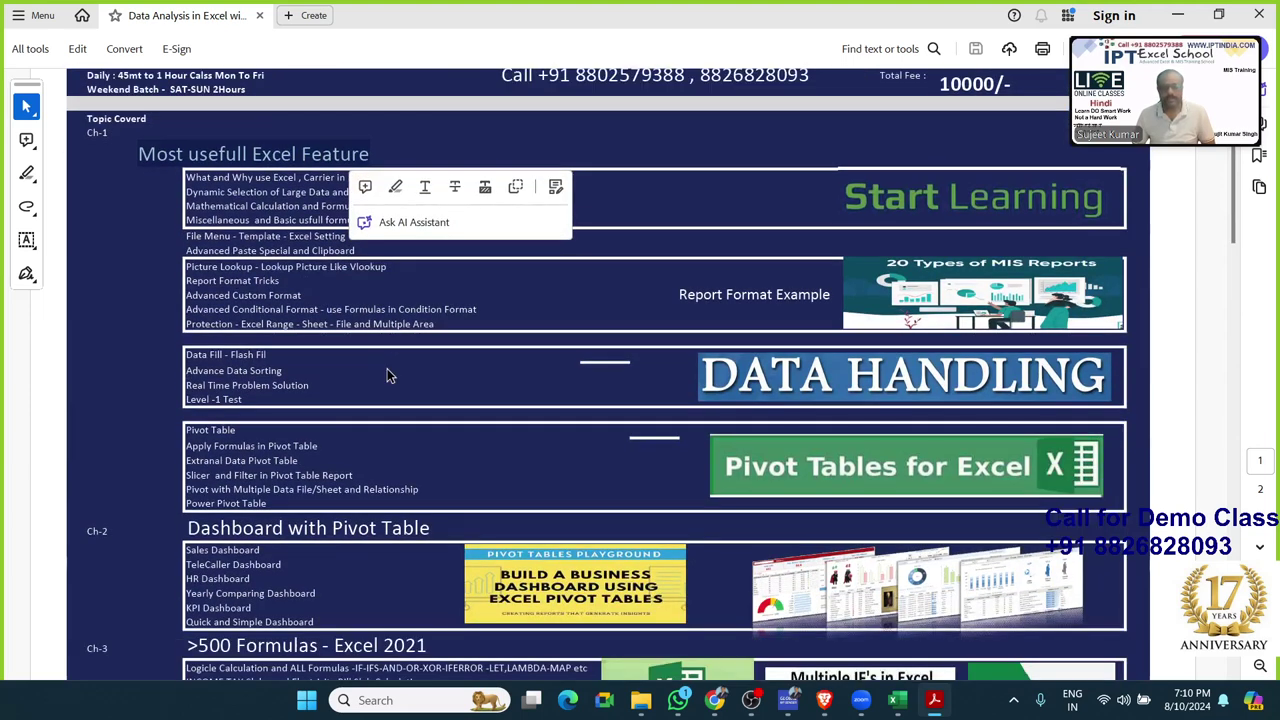
scroll(330, 385, down, 1)
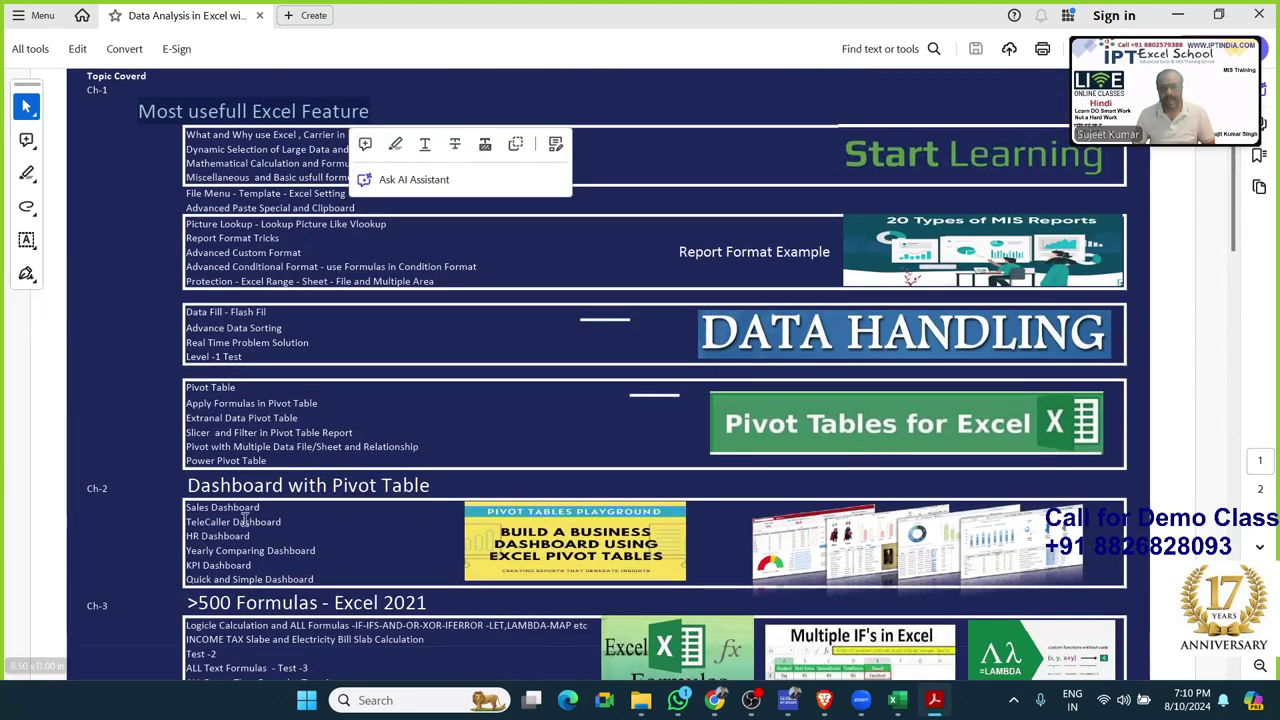
- Switch back to Excel and open Dashboard-11 from the File > Open workbook list
mouse_move(898, 700)
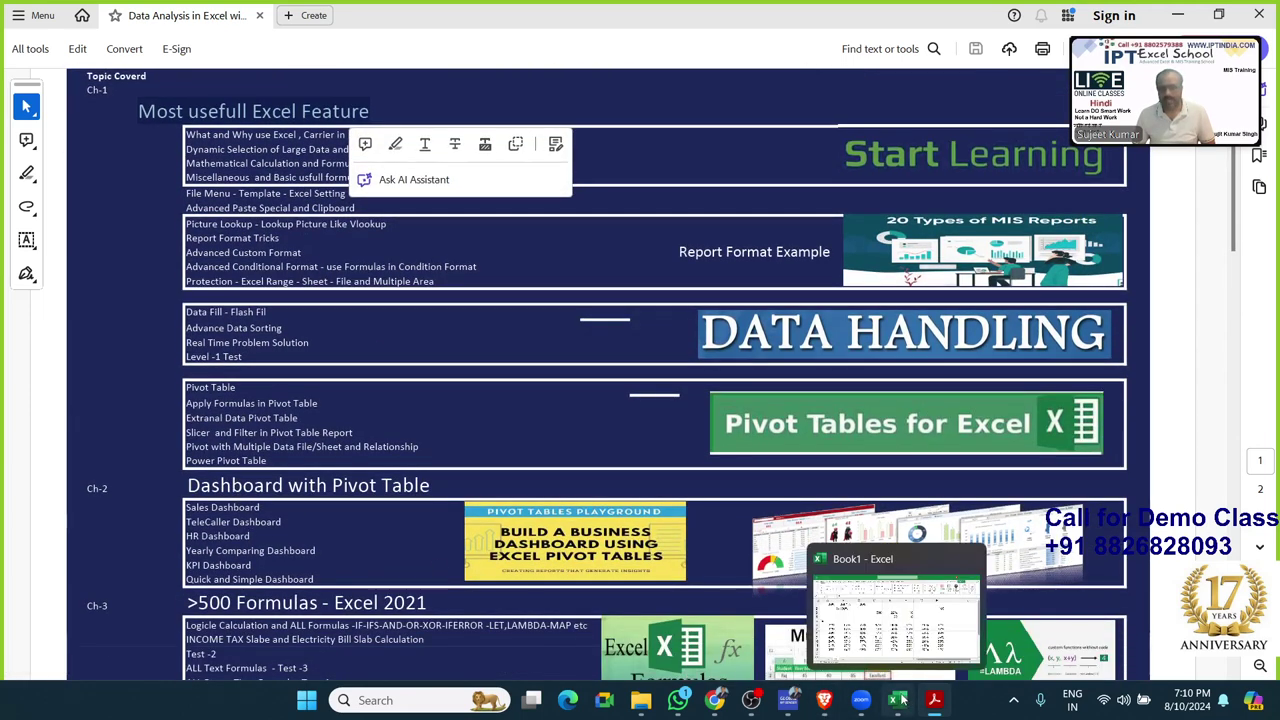
click(895, 610)
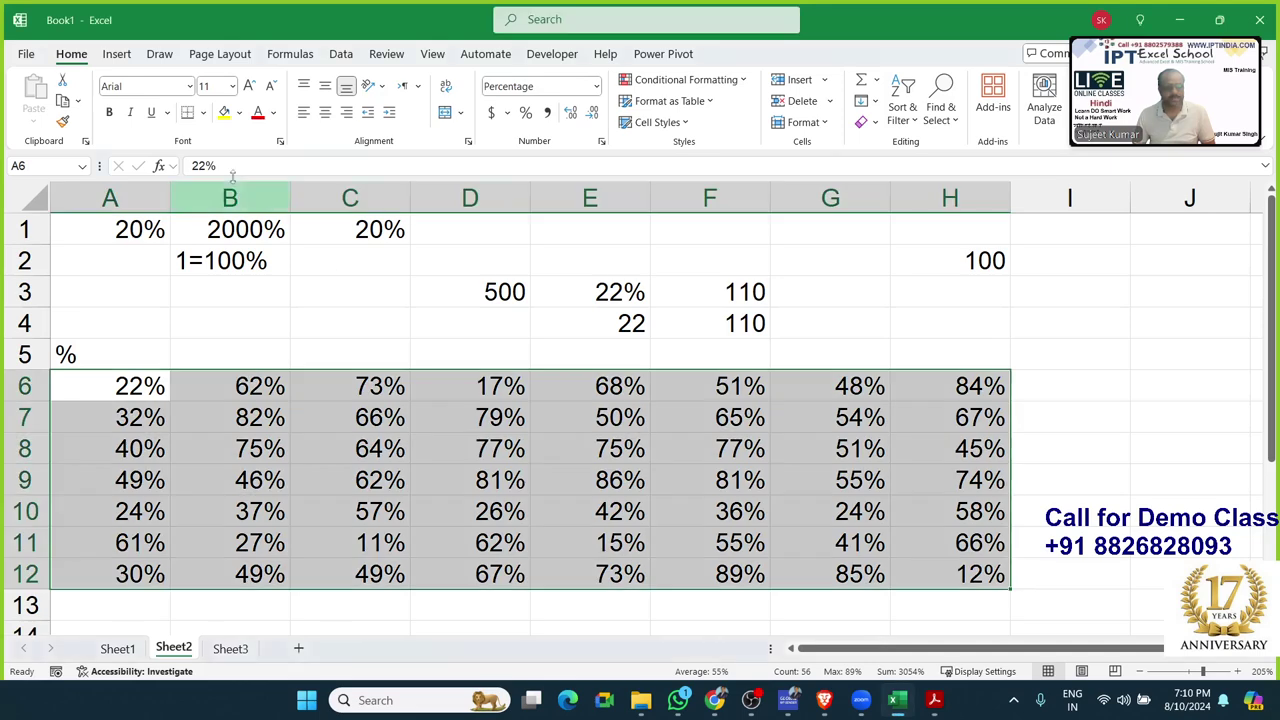
click(26, 54)
scroll(488, 423, down, 5)
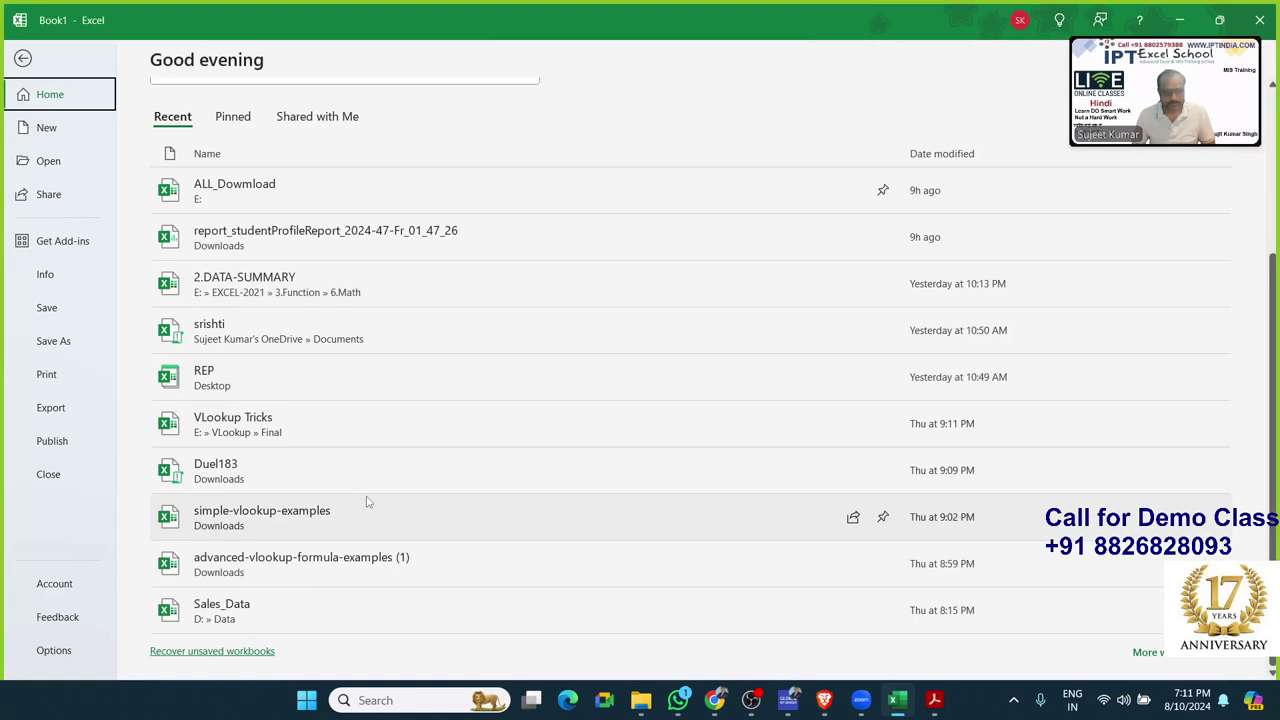
click(58, 166)
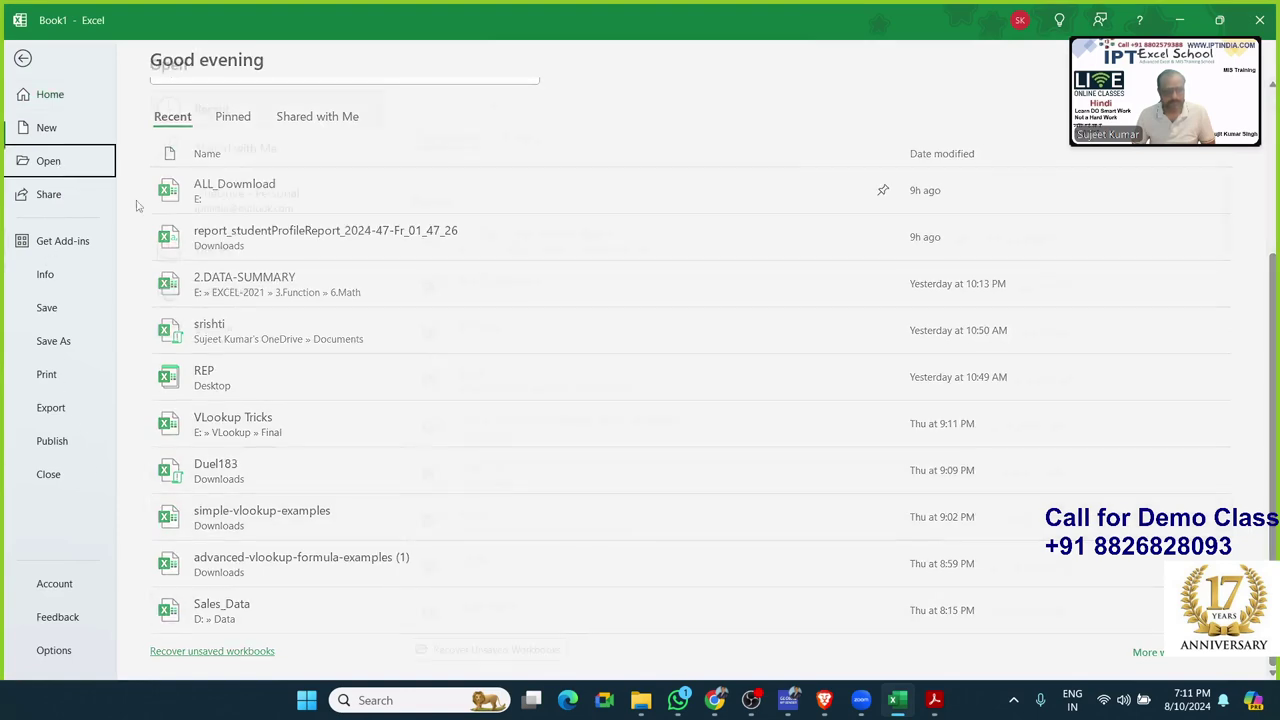
scroll(610, 490, down, 2)
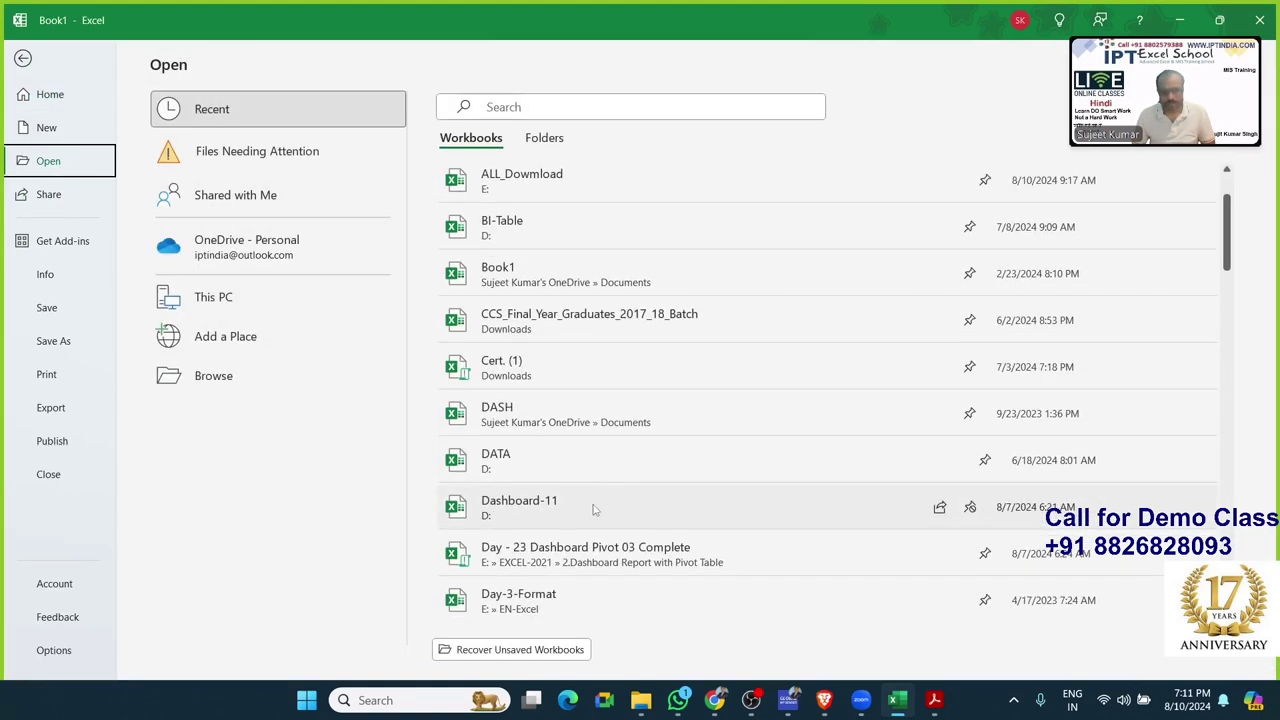
click(593, 510)
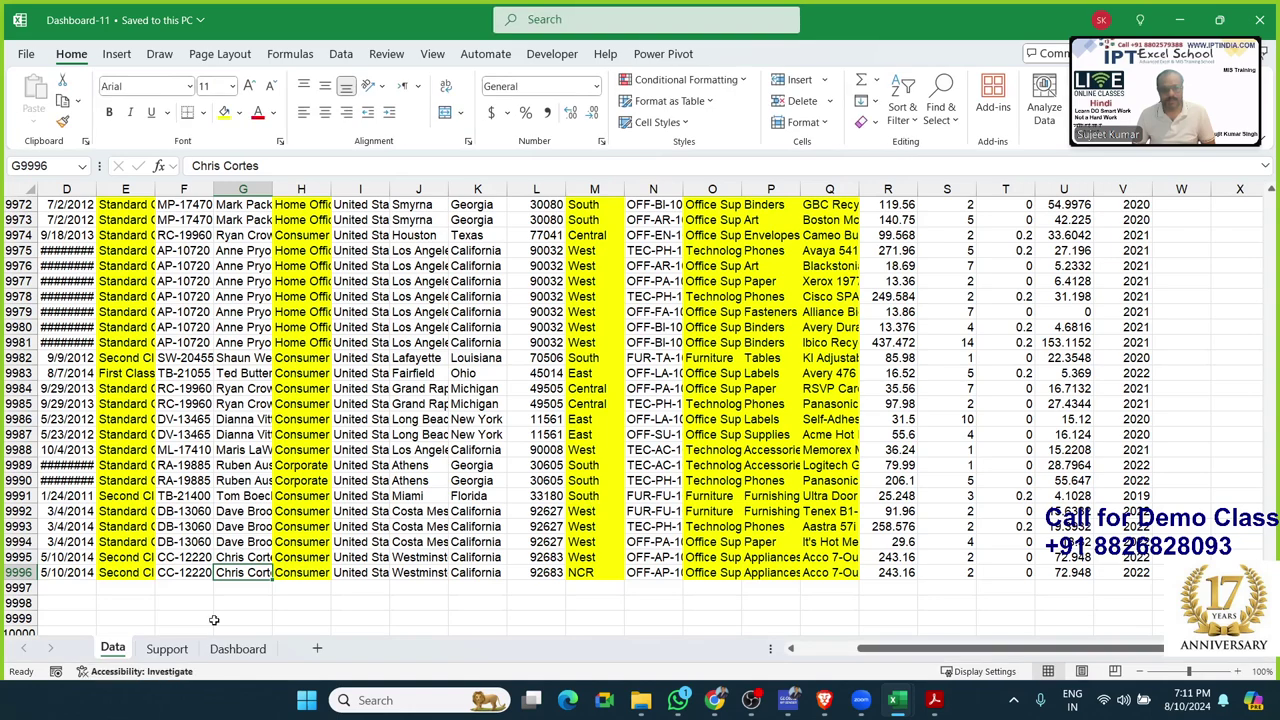
- Jump to the top of the Data sheet, then view the Support and Dashboard sheets
key(Left)
key(Left)
key(ctrl+Up)
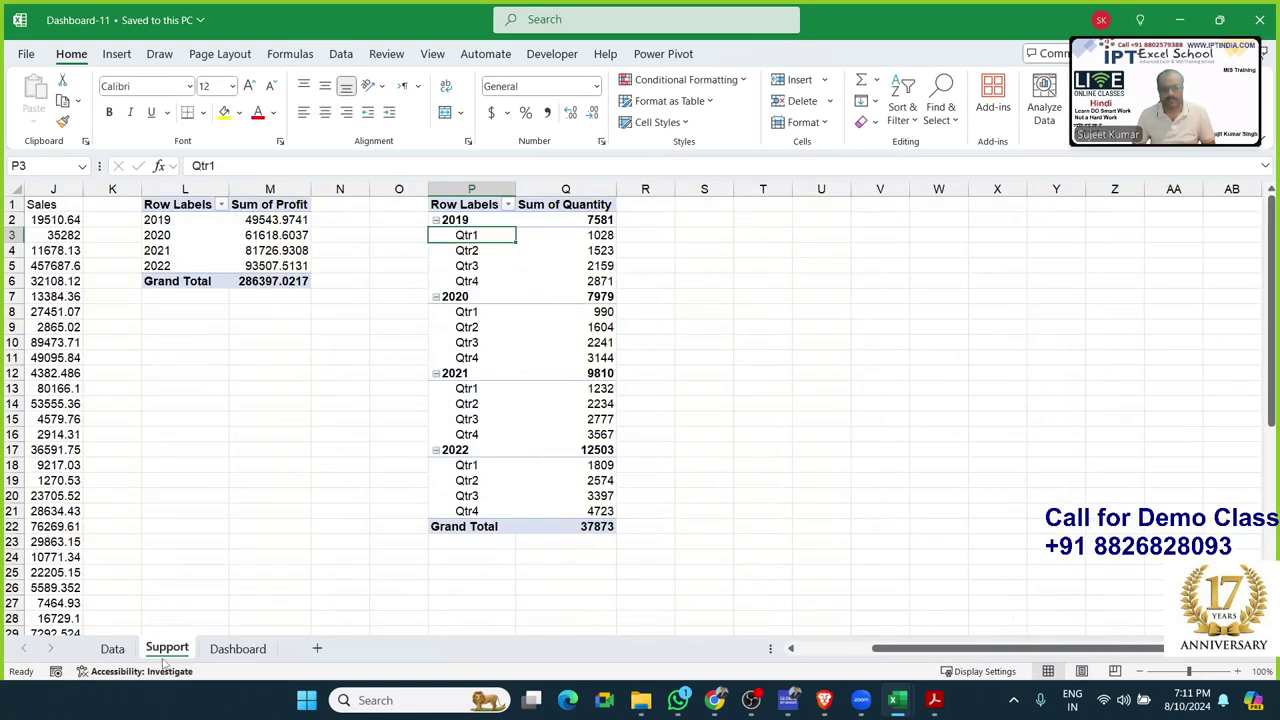
click(163, 652)
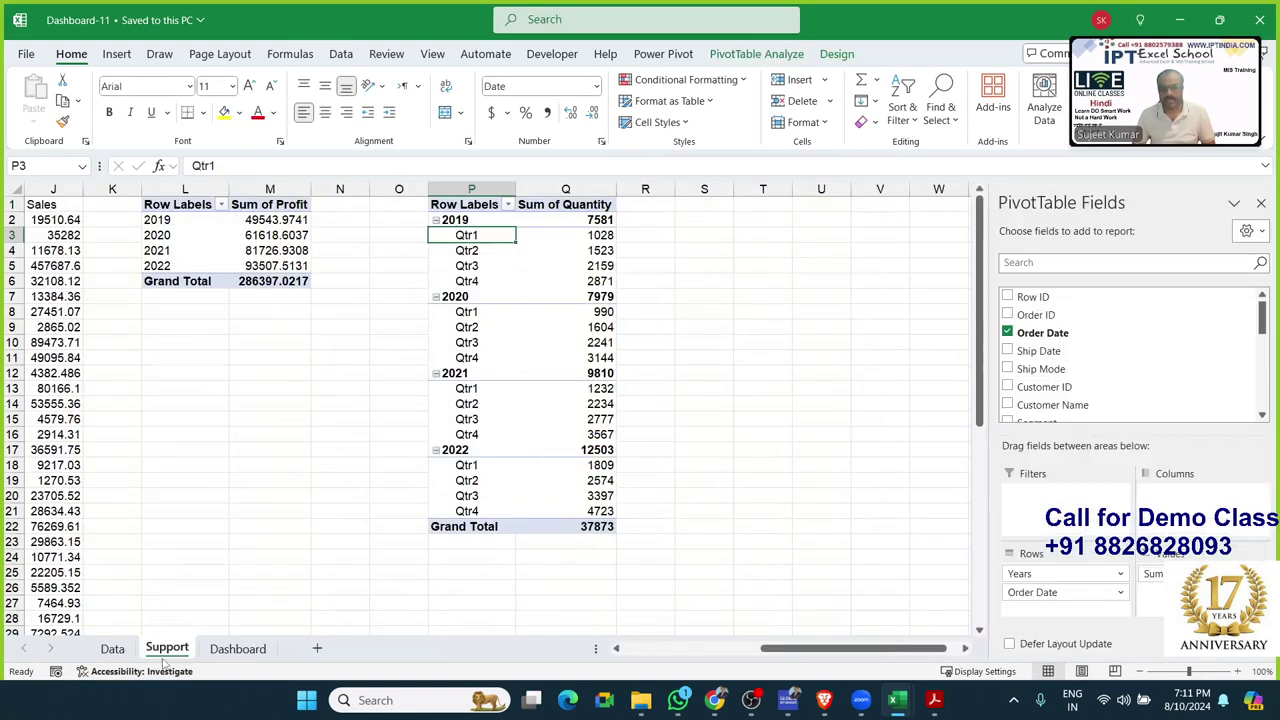
click(224, 652)
scroll(733, 462, down, 4)
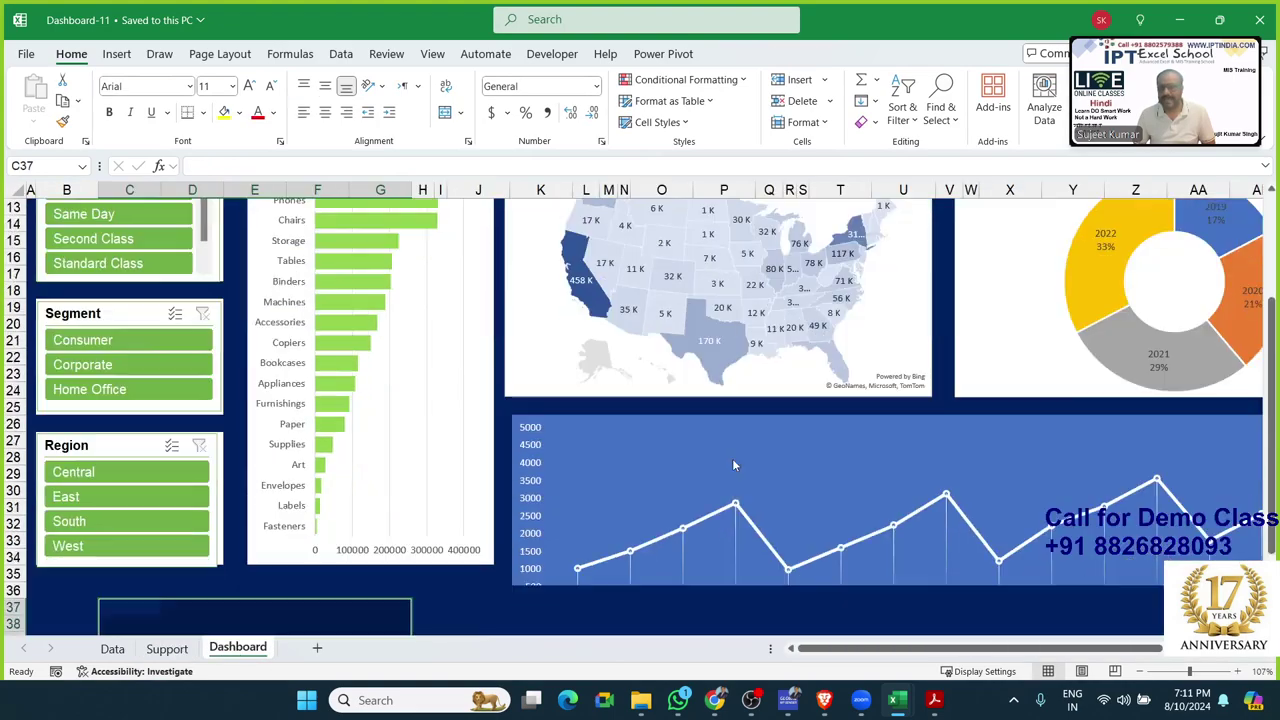
scroll(733, 462, down, 1)
scroll(733, 462, up, 5)
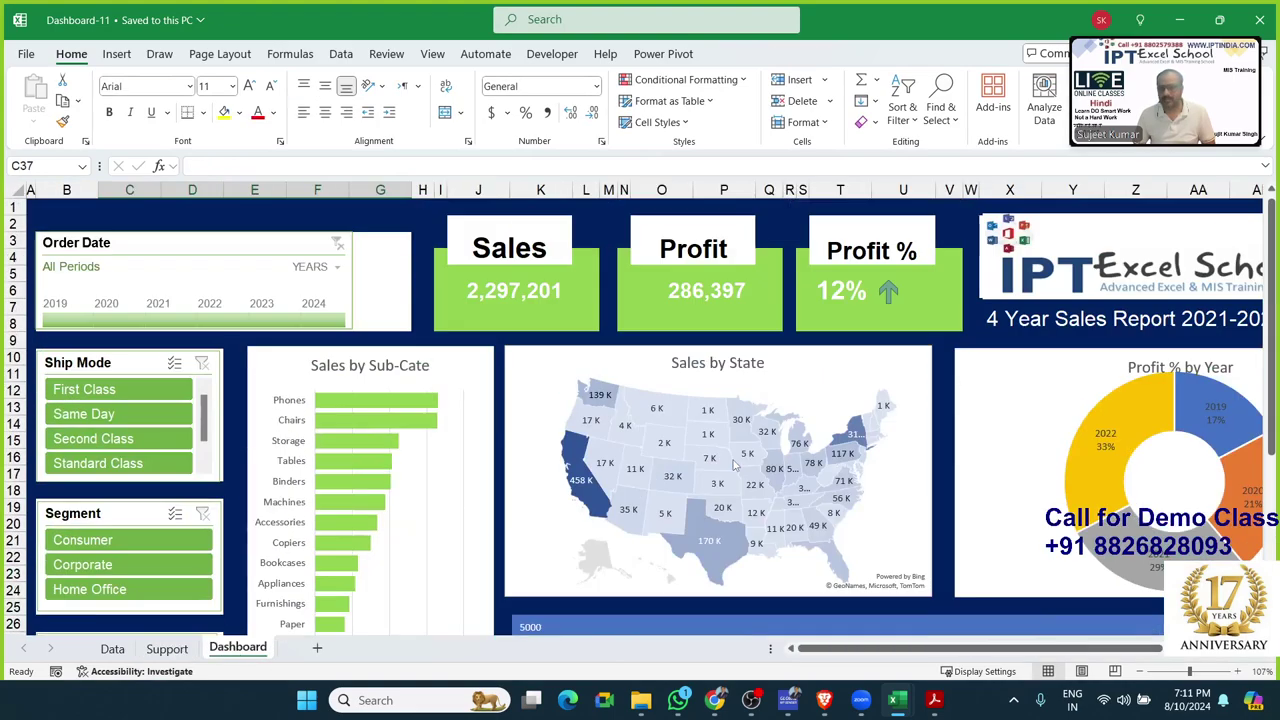
- Search 'dash' on the File Home page and open Day - 23 Dashboard Pivot 03 Complete
click(20, 60)
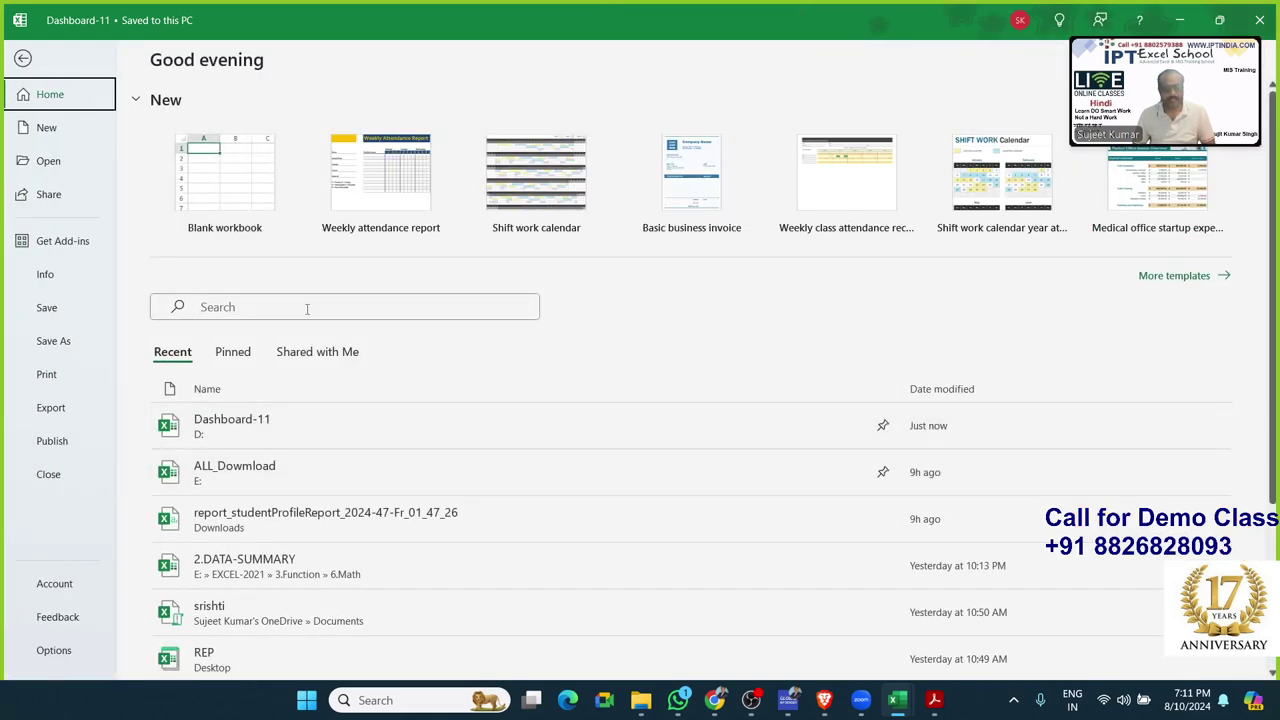
click(307, 307)
text(dash)
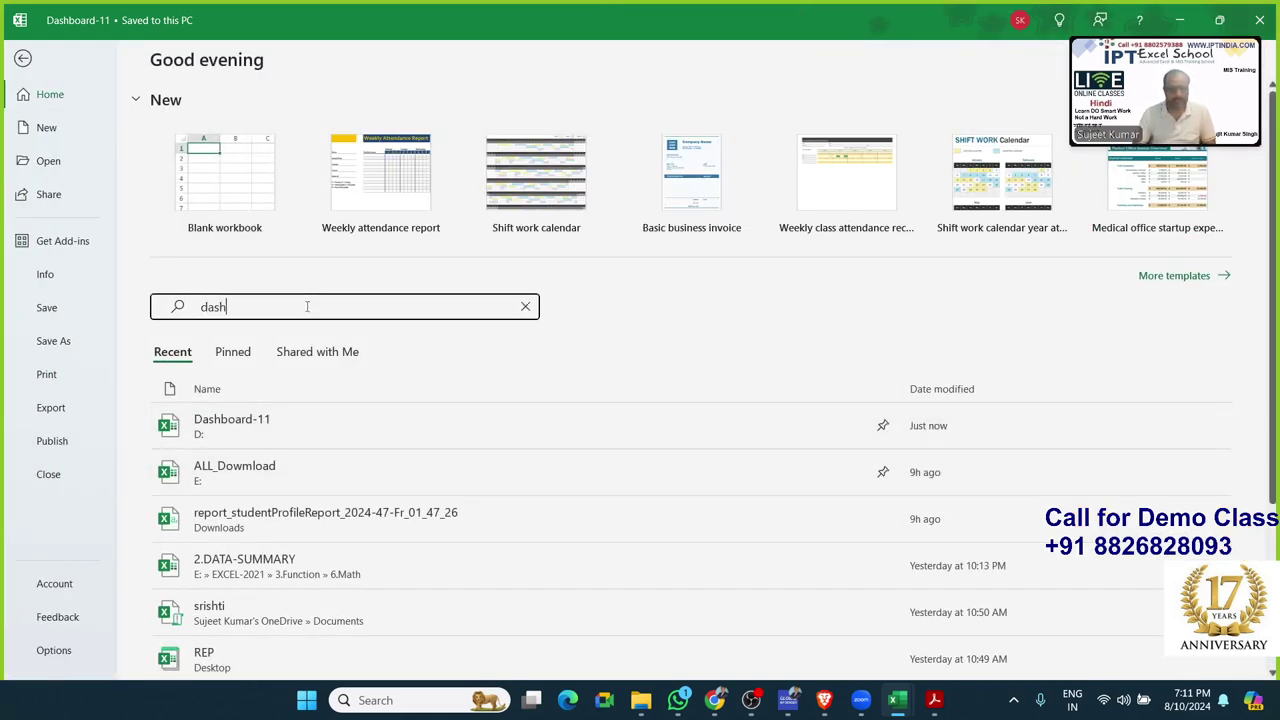
click(307, 425)
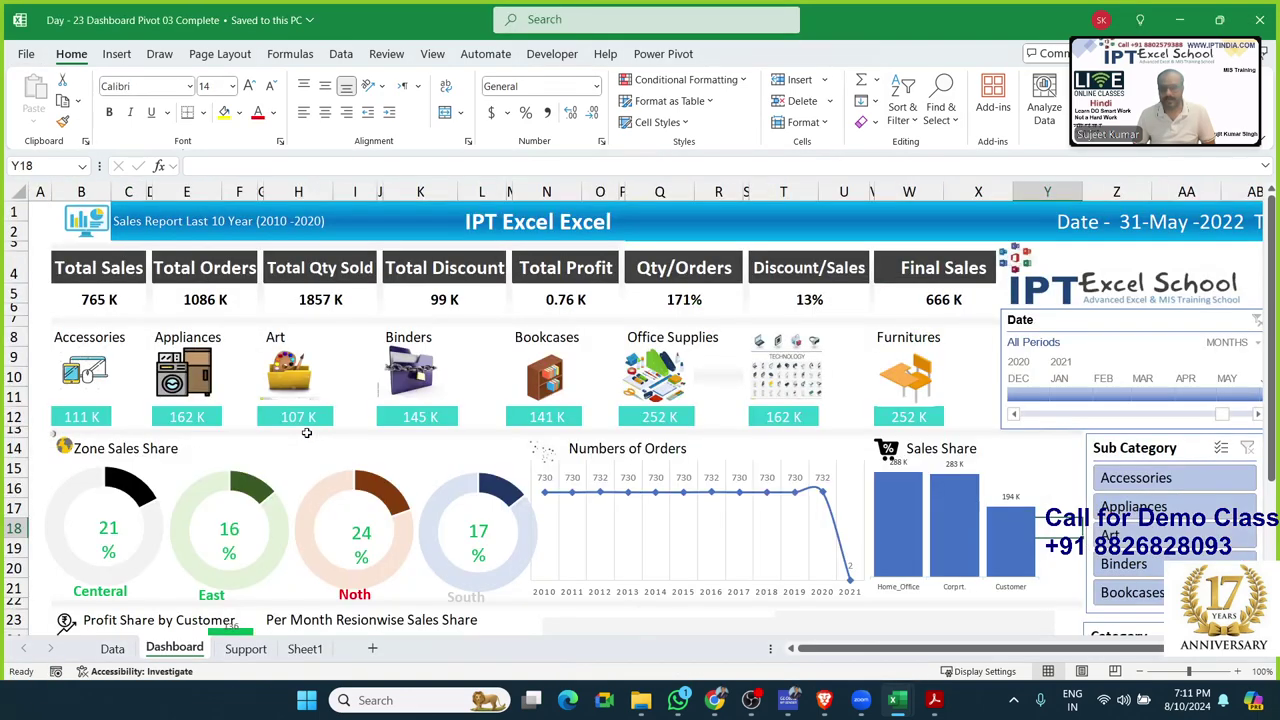
scroll(307, 433, down, 3)
scroll(307, 433, down, 3)
scroll(307, 433, up, 6)
- Search 'dash' to open Day-26 Dashboard with Slicer, then Ctrl+Tab back to the Day - 23 dashboard
click(26, 54)
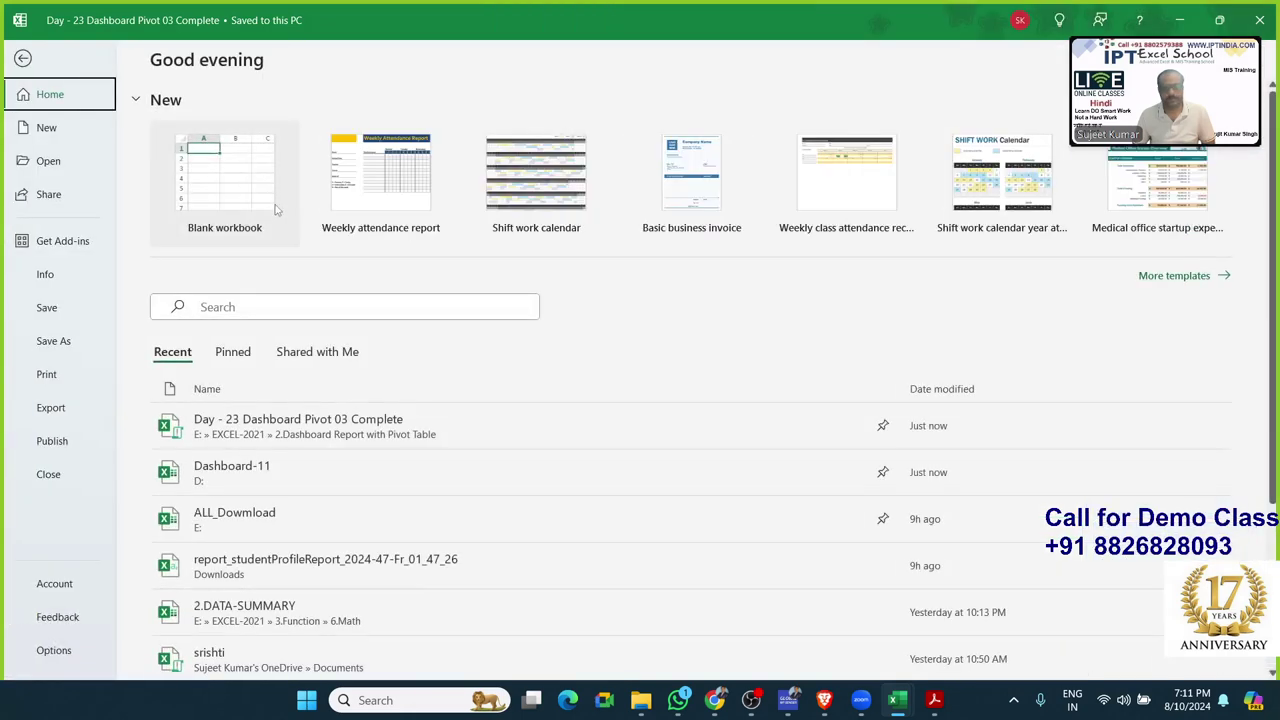
click(242, 302)
text(das)
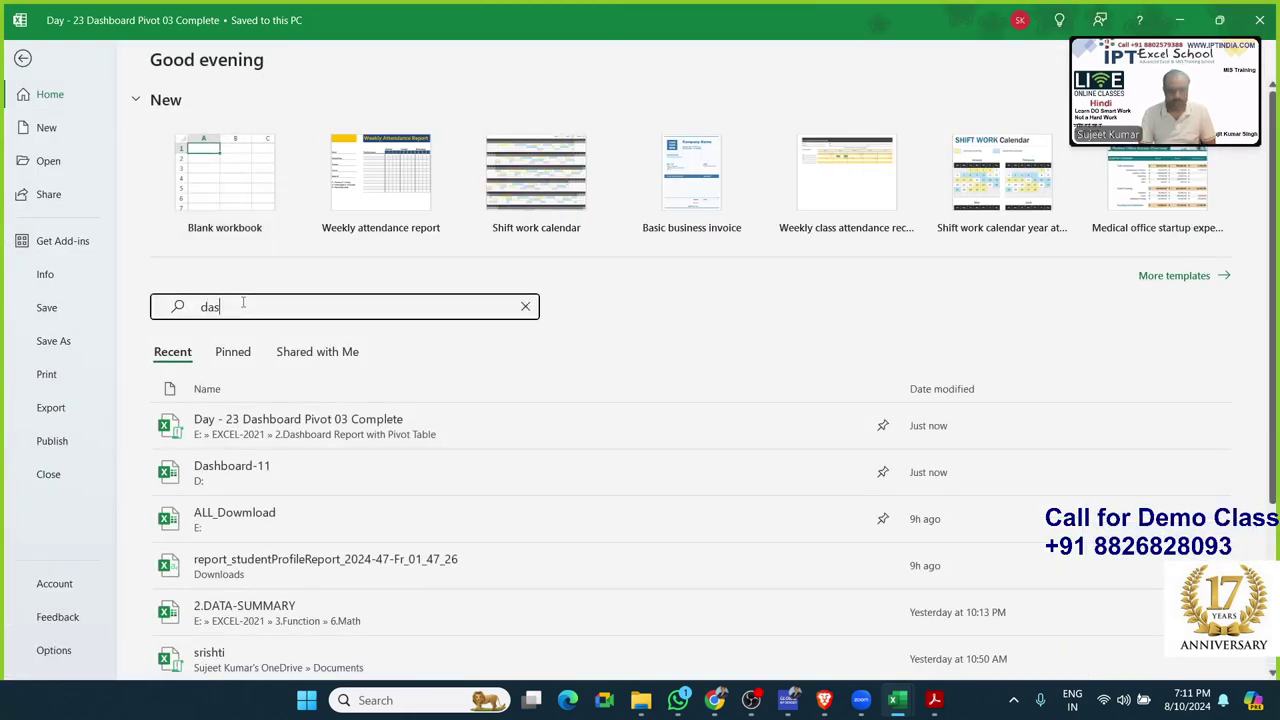
text(h)
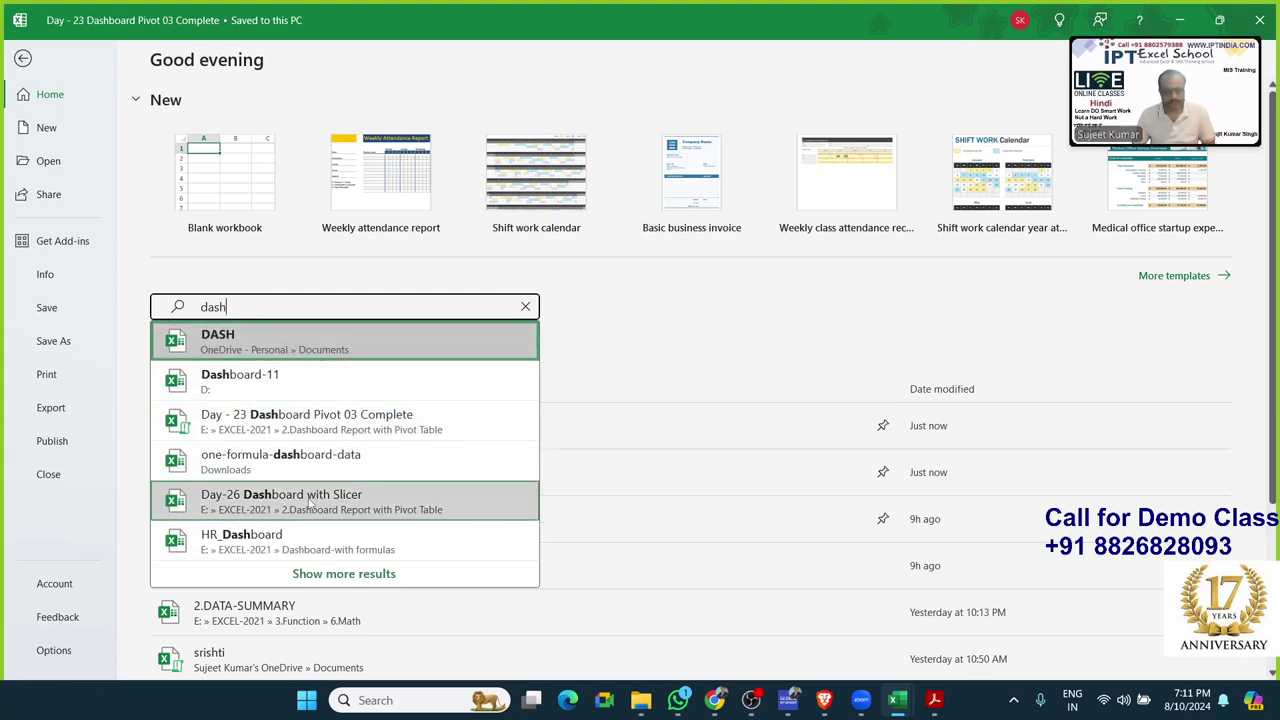
click(311, 502)
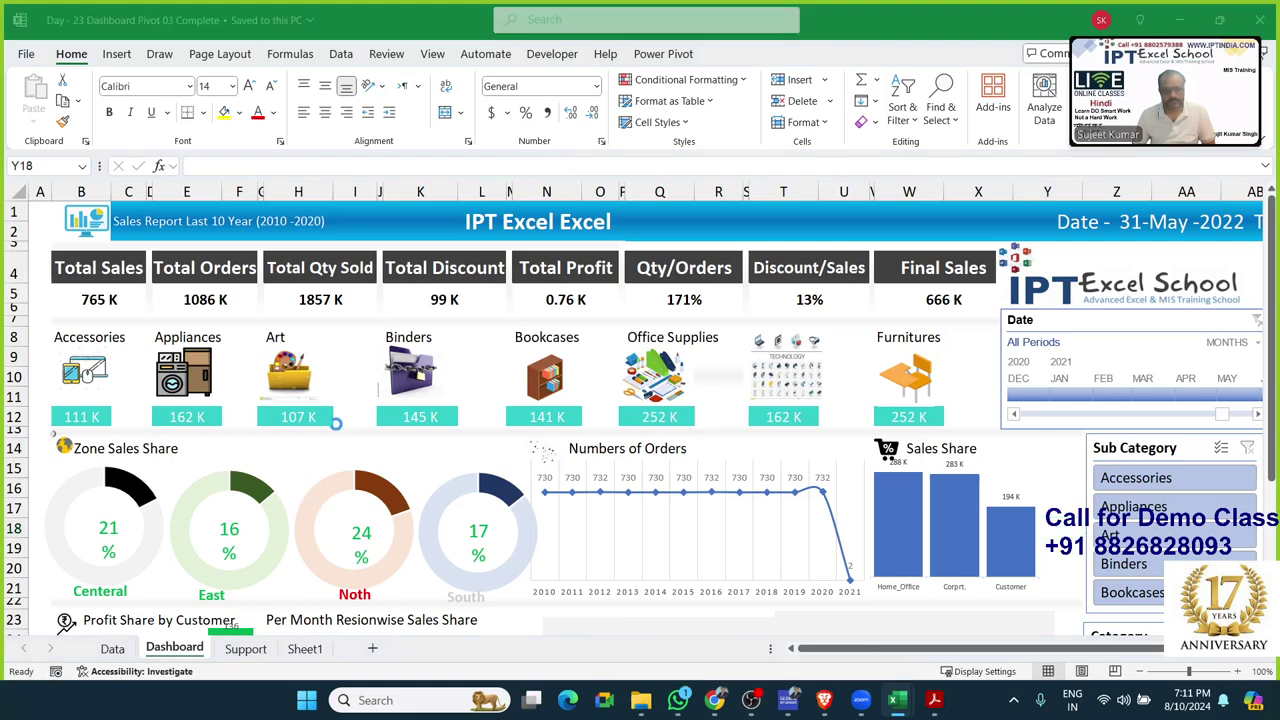
scroll(336, 424, down, 2)
scroll(337, 423, down, 3)
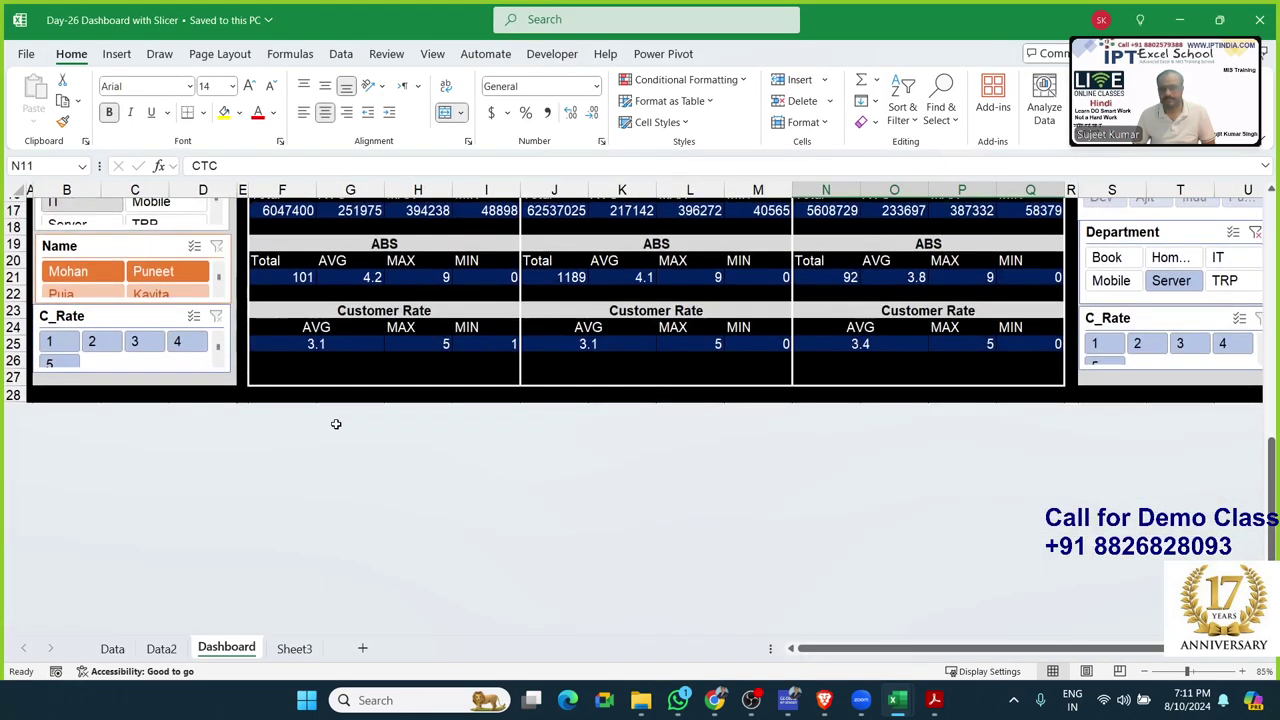
scroll(337, 423, up, 5)
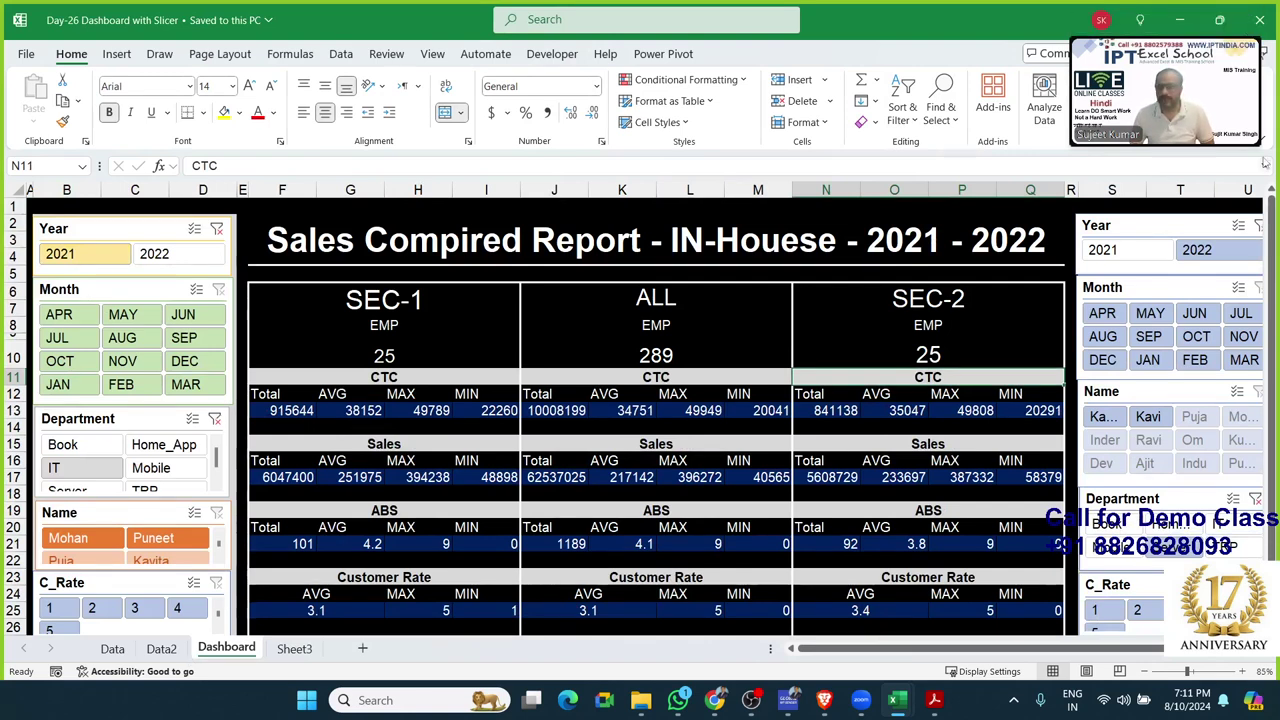
key(ctrl+Tab)
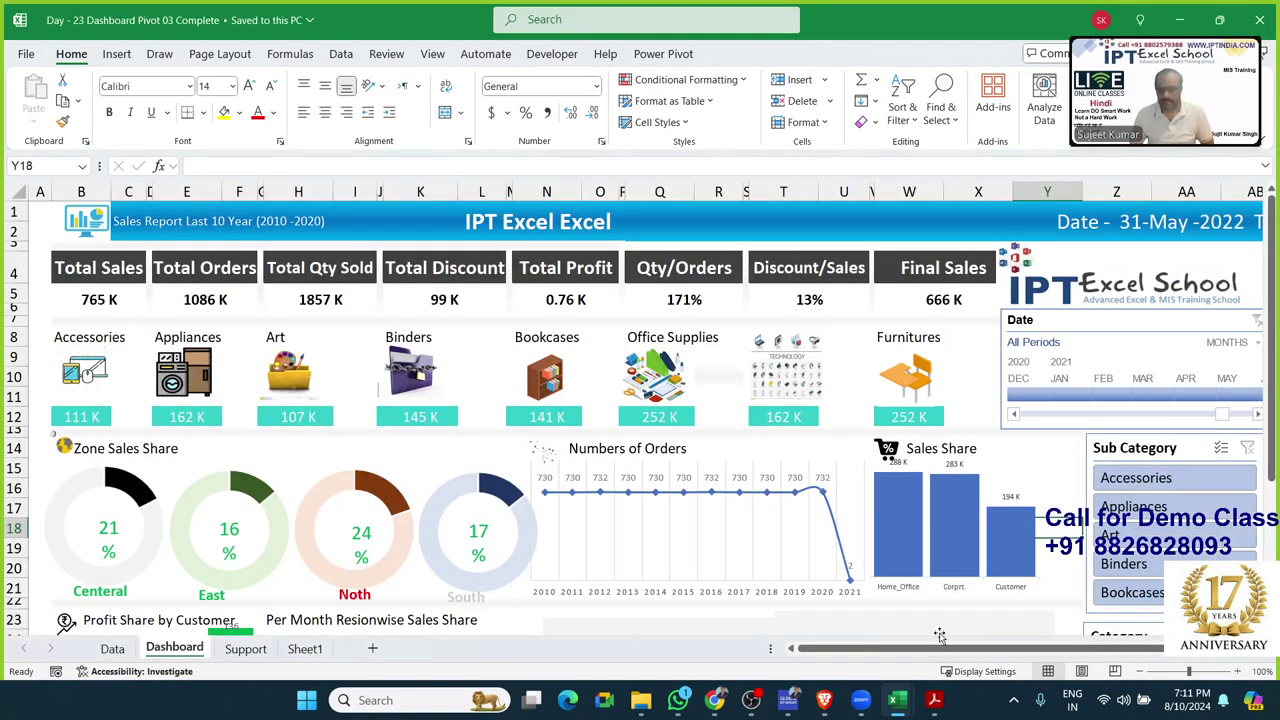
- Bring the syllabus PDF forward and scroll down the chapters, highlighting the >500 Formulas heading
click(932, 707)
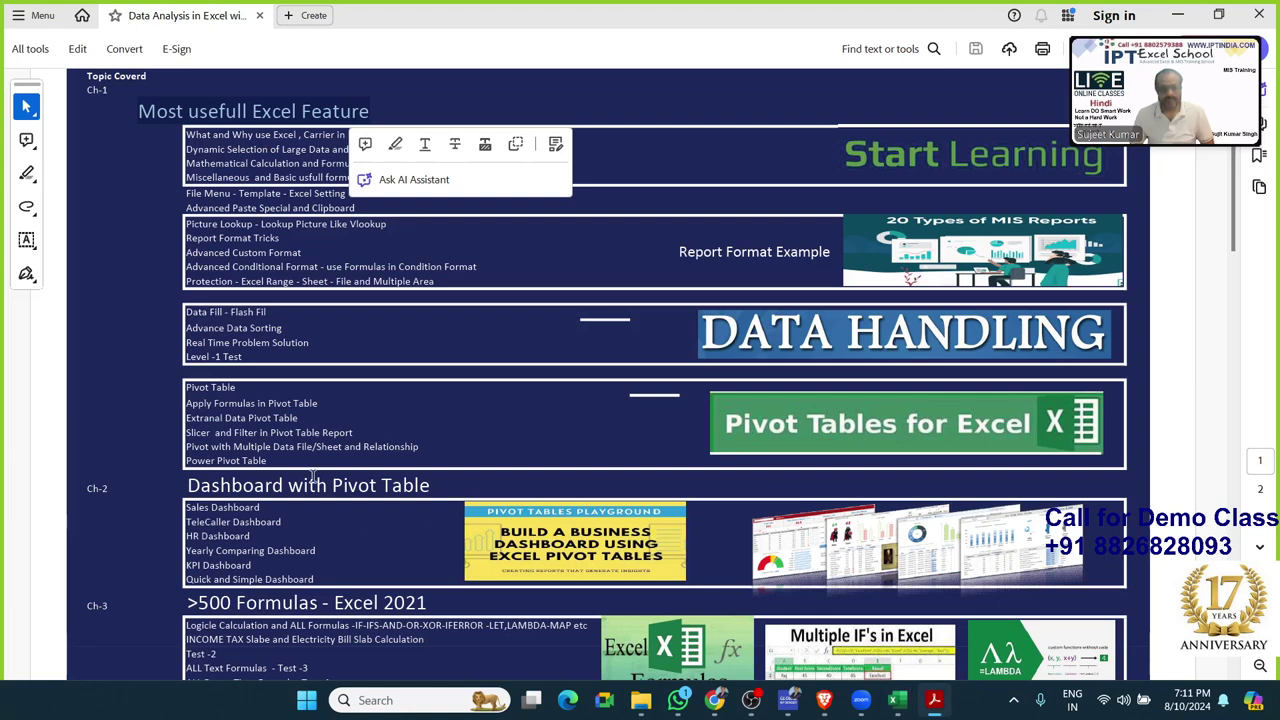
scroll(312, 476, down, 3)
drag(182, 477, 316, 478)
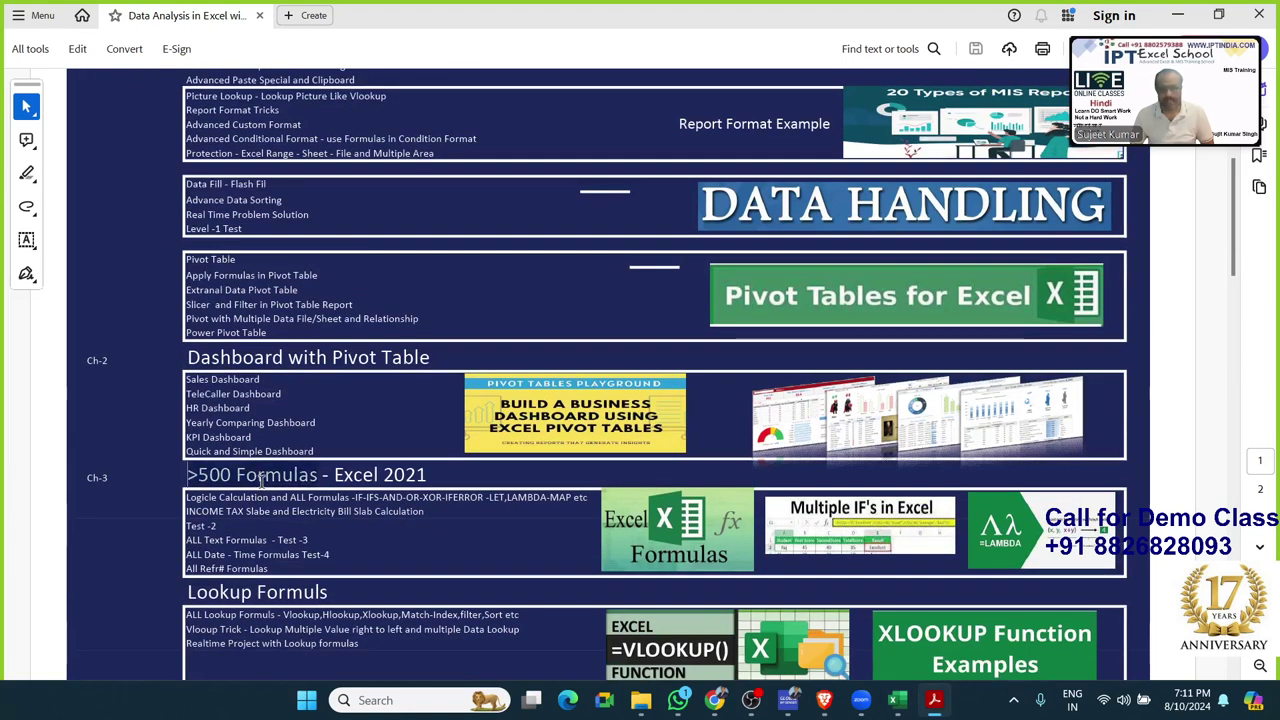
scroll(262, 482, down, 2)
scroll(205, 505, down, 2)
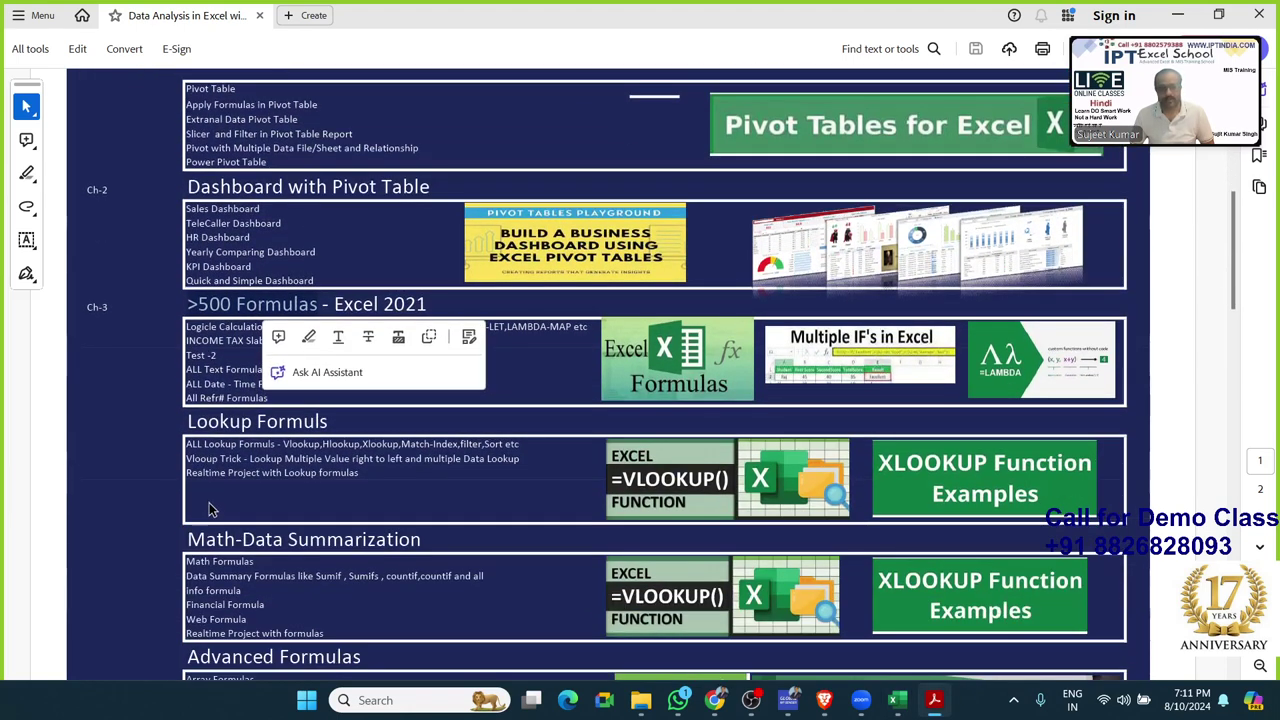
scroll(210, 505, down, 2)
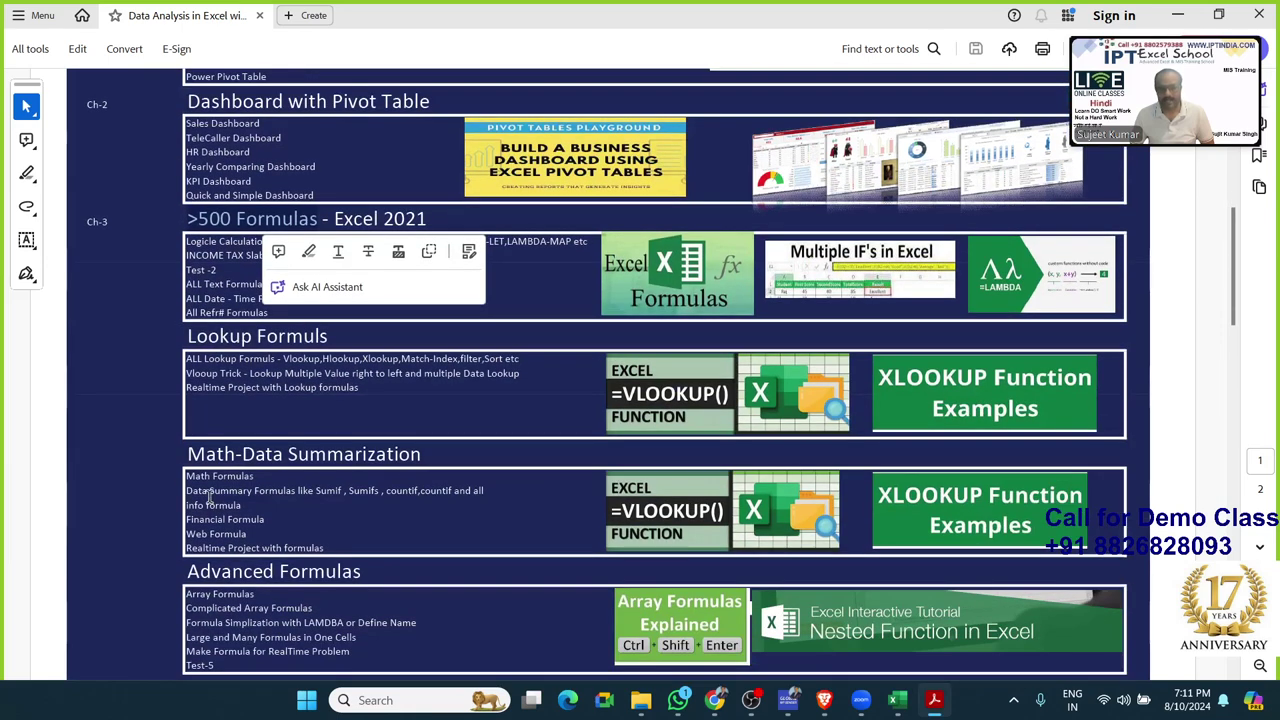
scroll(209, 497, down, 2)
scroll(209, 495, down, 4)
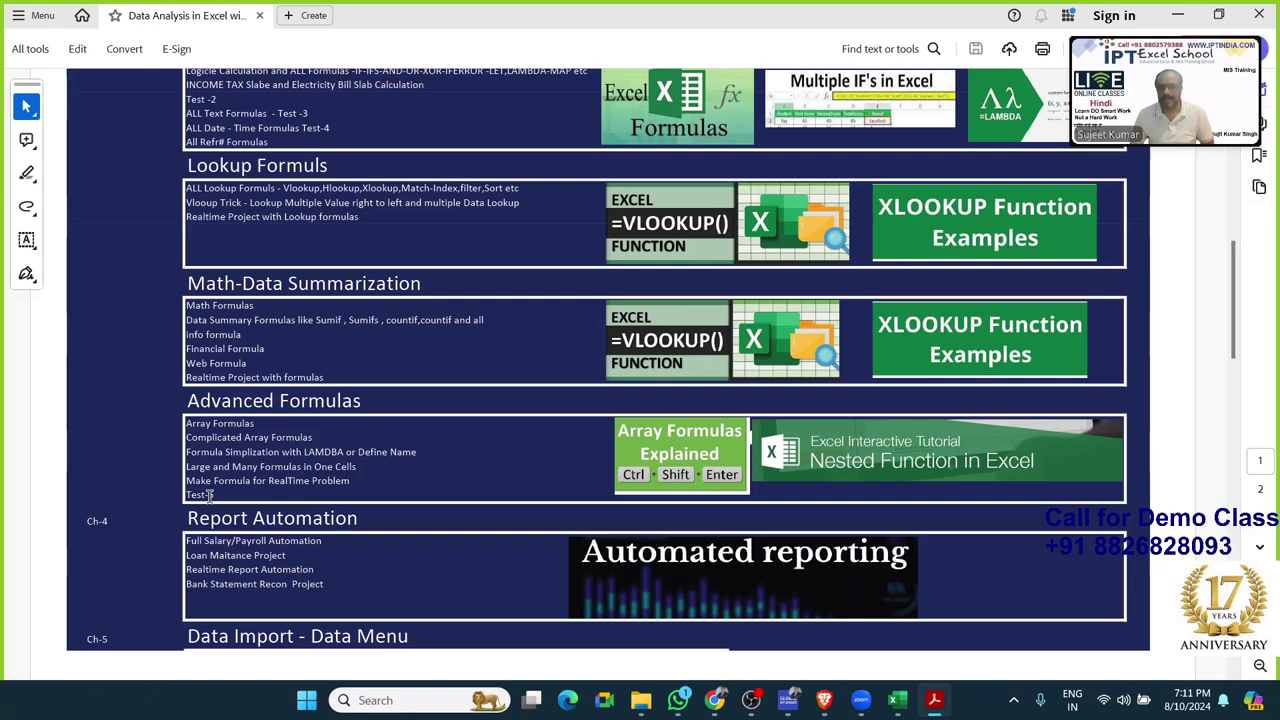
scroll(209, 497, down, 8)
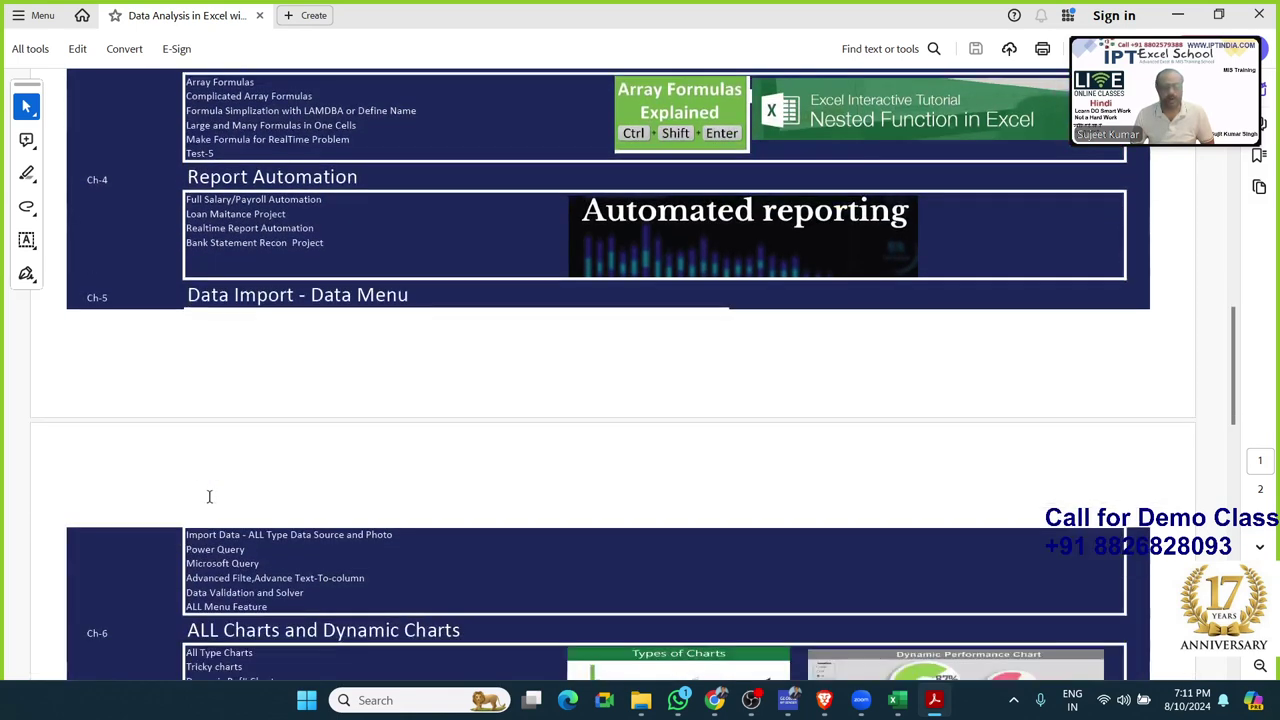
scroll(209, 495, down, 2)
scroll(209, 497, down, 2)
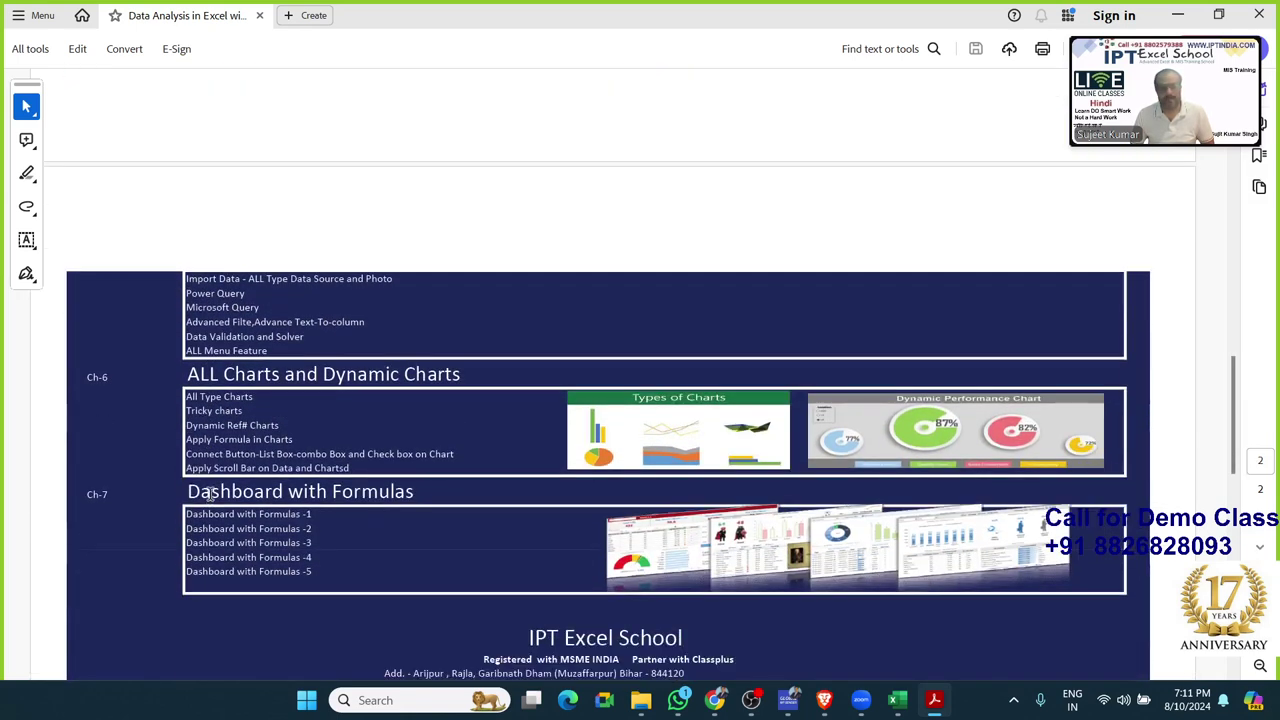
- Select a word in the Ch-7 Dashboard with Formulas list, then scroll back to the title banner
double_click(278, 540)
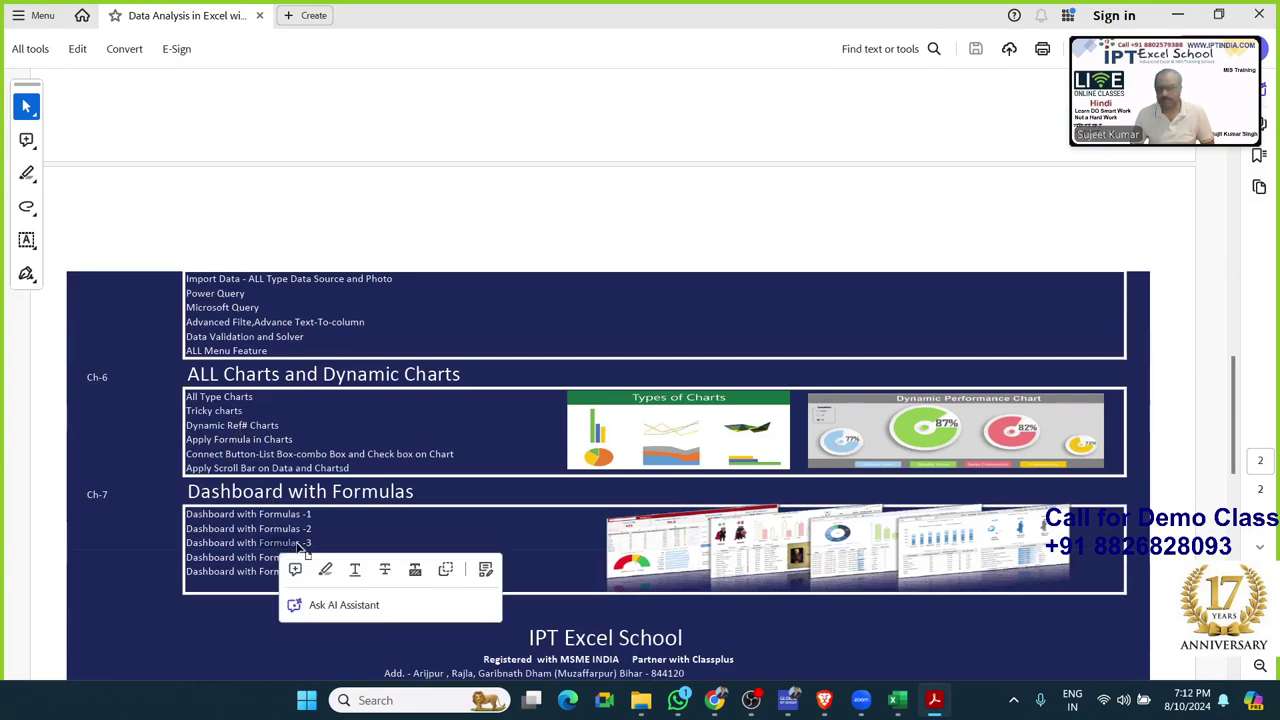
scroll(409, 498, up, 5)
scroll(409, 501, up, 10)
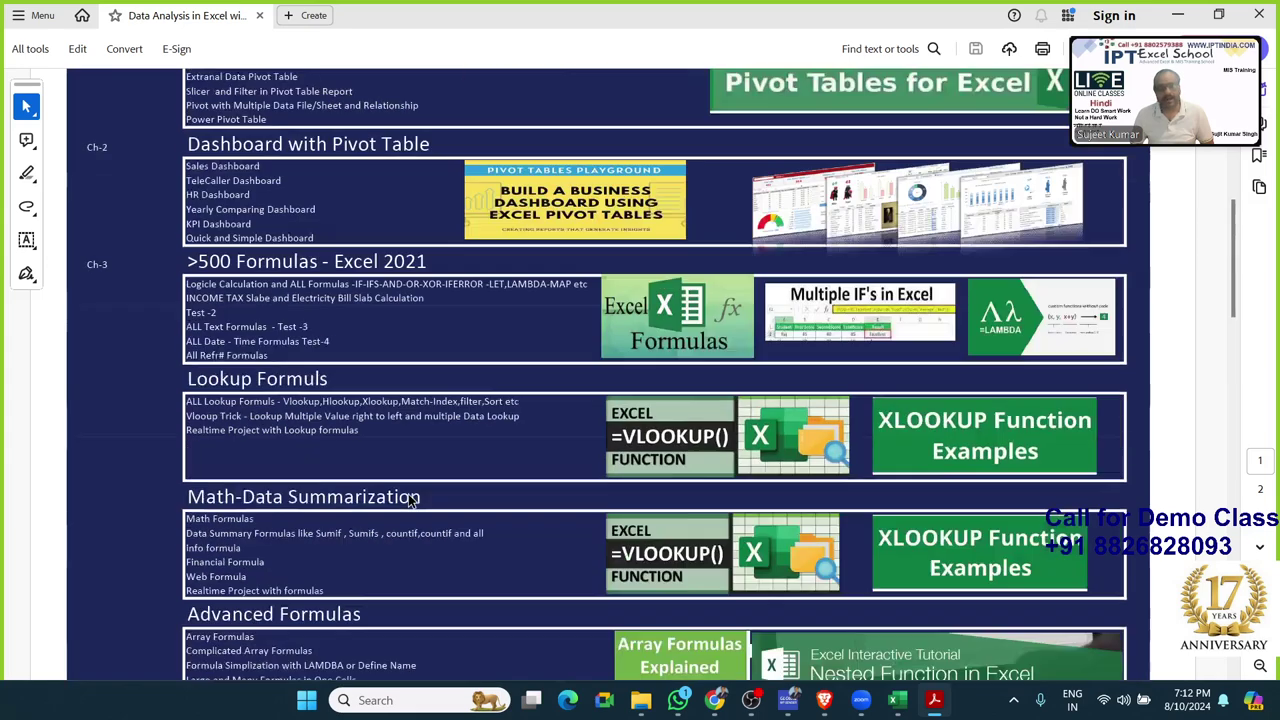
scroll(409, 501, up, 7)
scroll(409, 501, up, 5)
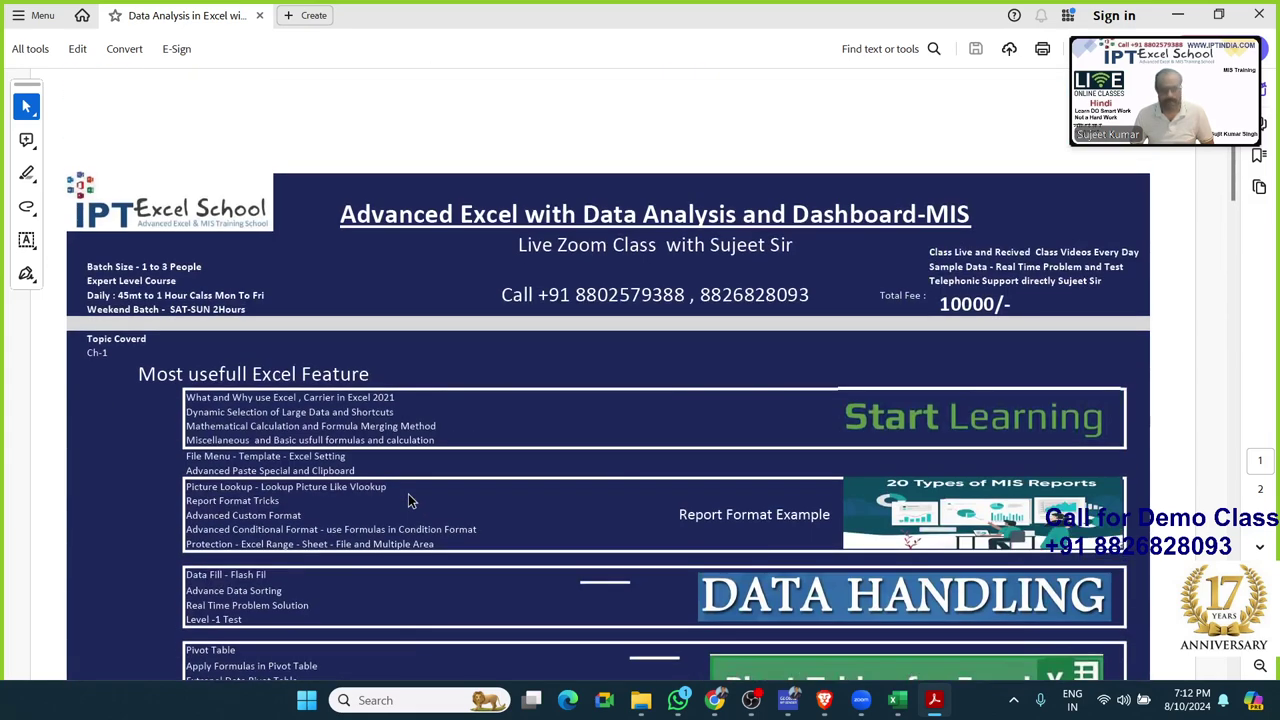
- From the Class_Rec (E:) Explorer window, open Analyze Data in Excel.pdf in Acrobat
mouse_move(638, 700)
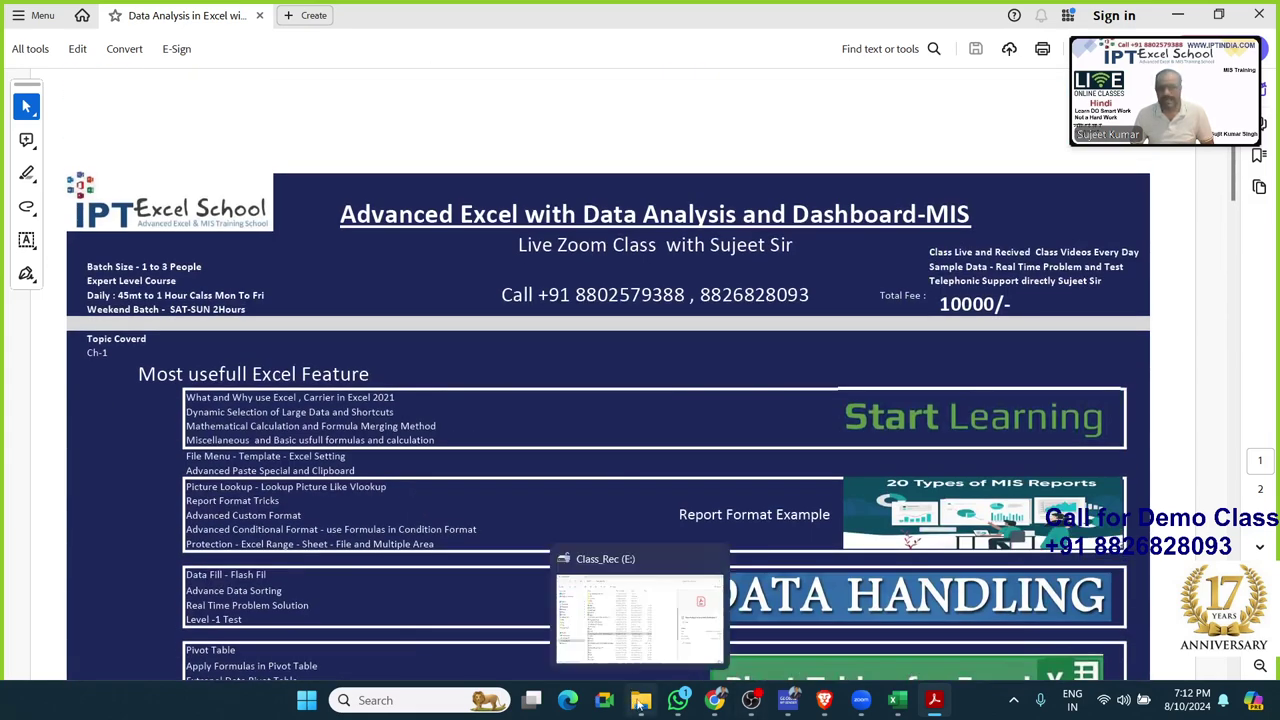
click(638, 665)
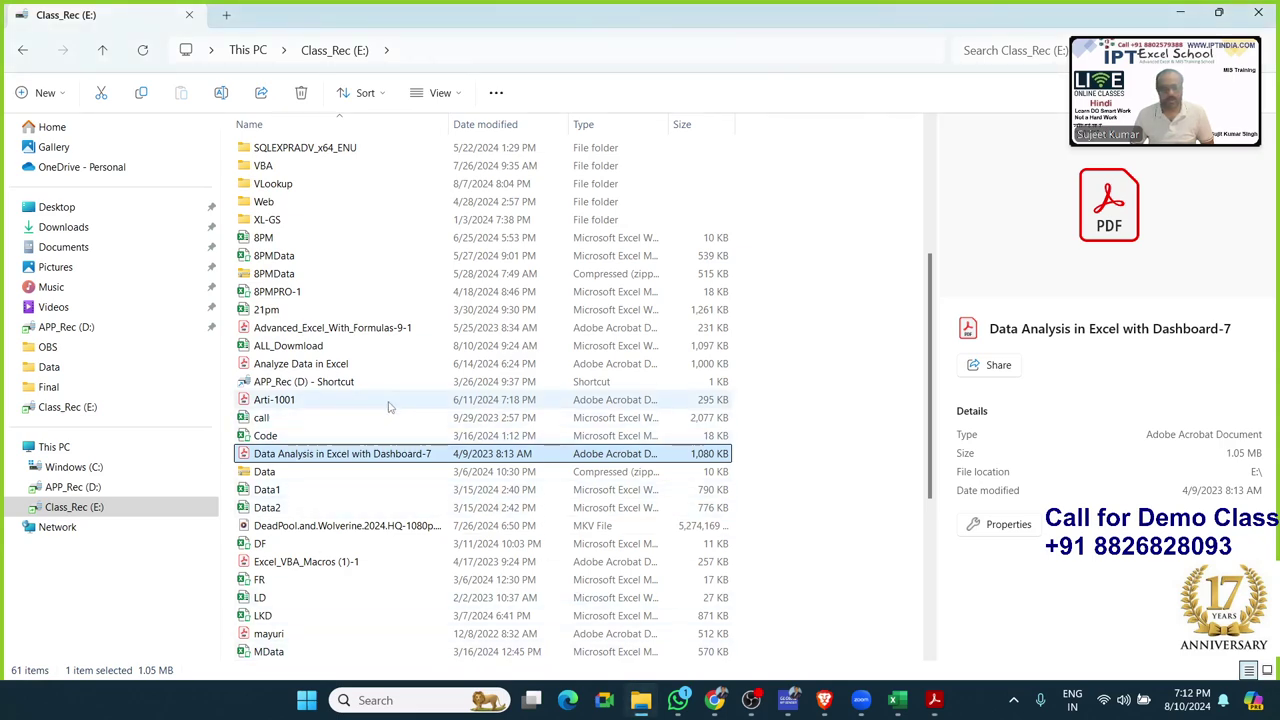
scroll(360, 395, up, 1)
scroll(375, 425, down, 3)
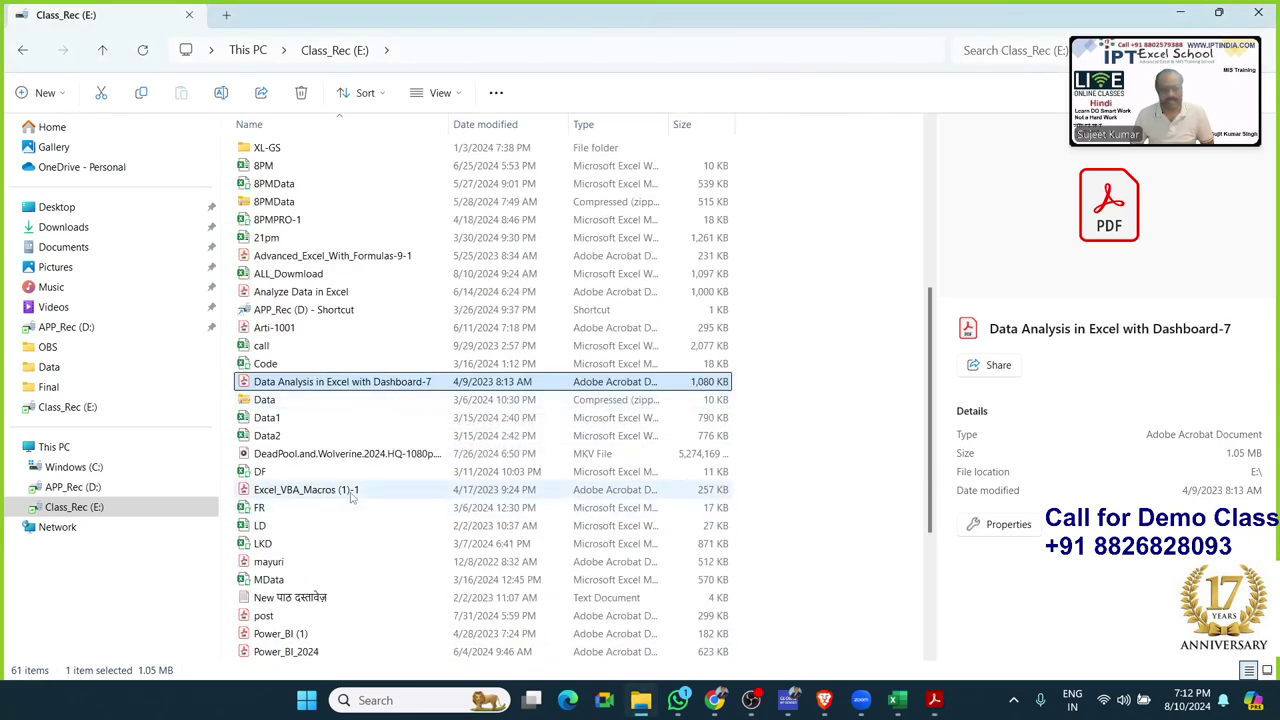
scroll(320, 560, up, 3)
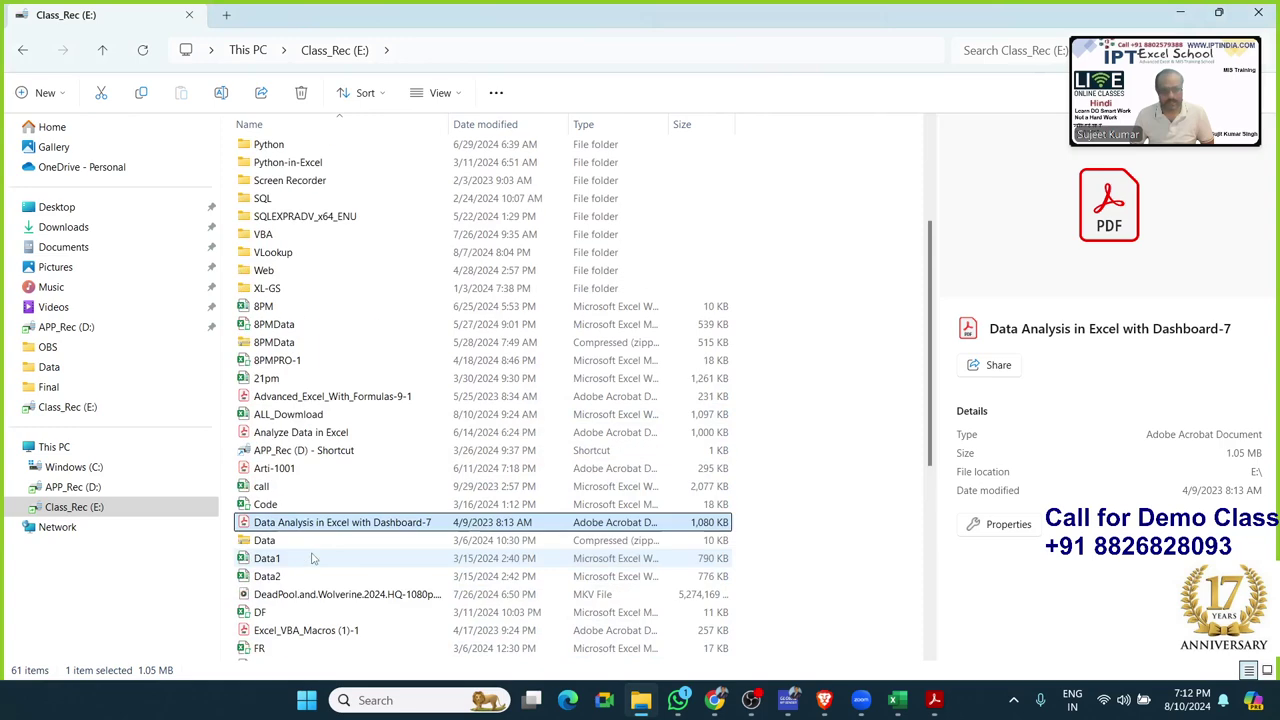
double_click(300, 432)
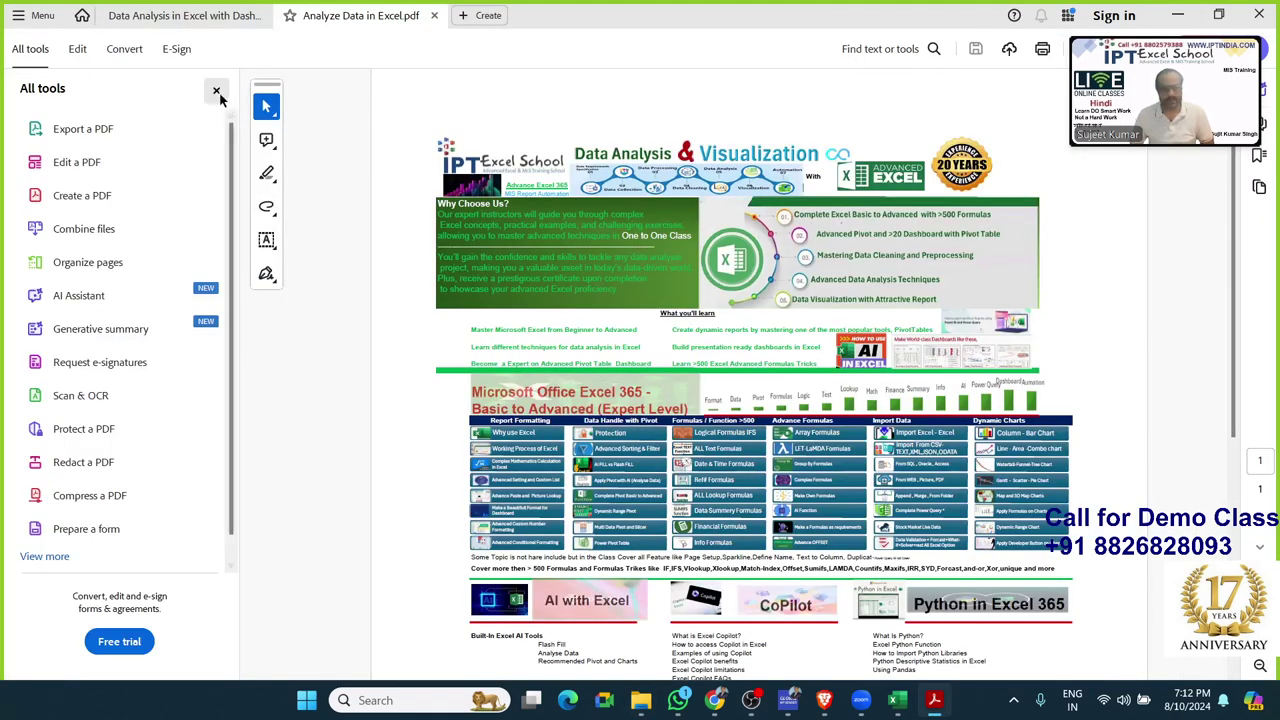
- Close the All tools panel and select, then deselect, the poster's course highlights image
click(216, 90)
scroll(408, 346, up, 2)
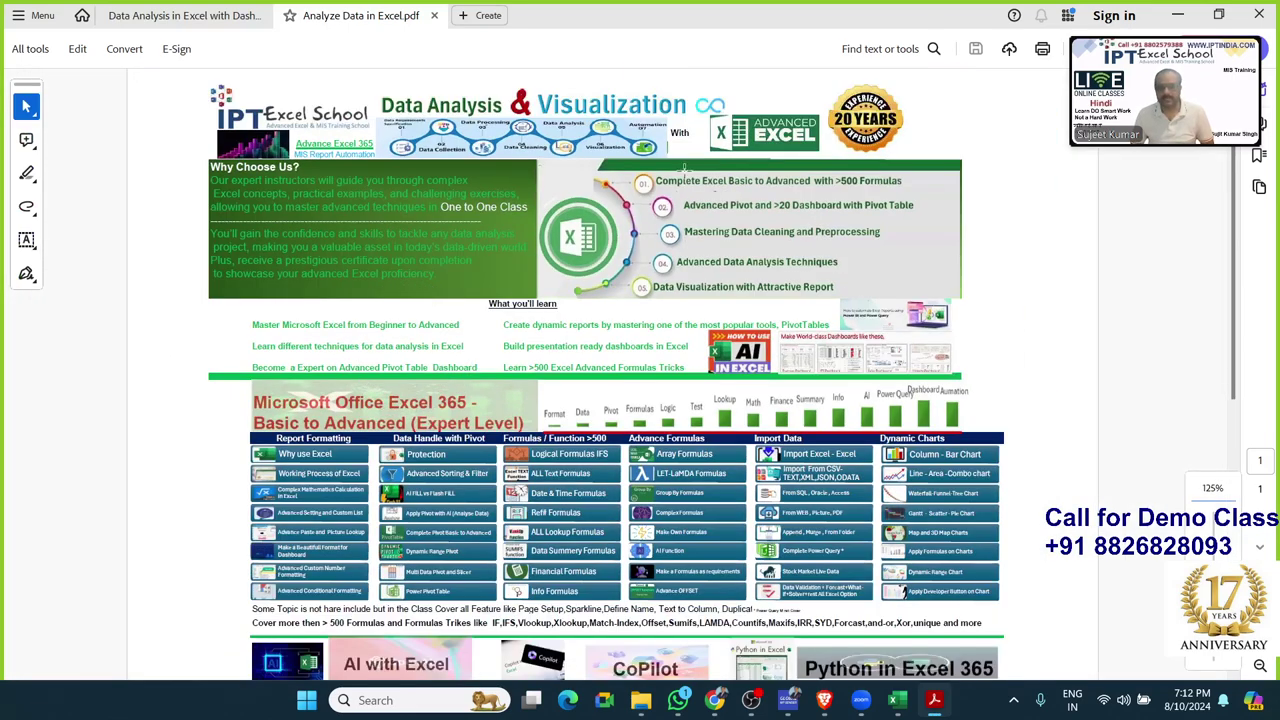
drag(630, 172, 928, 298)
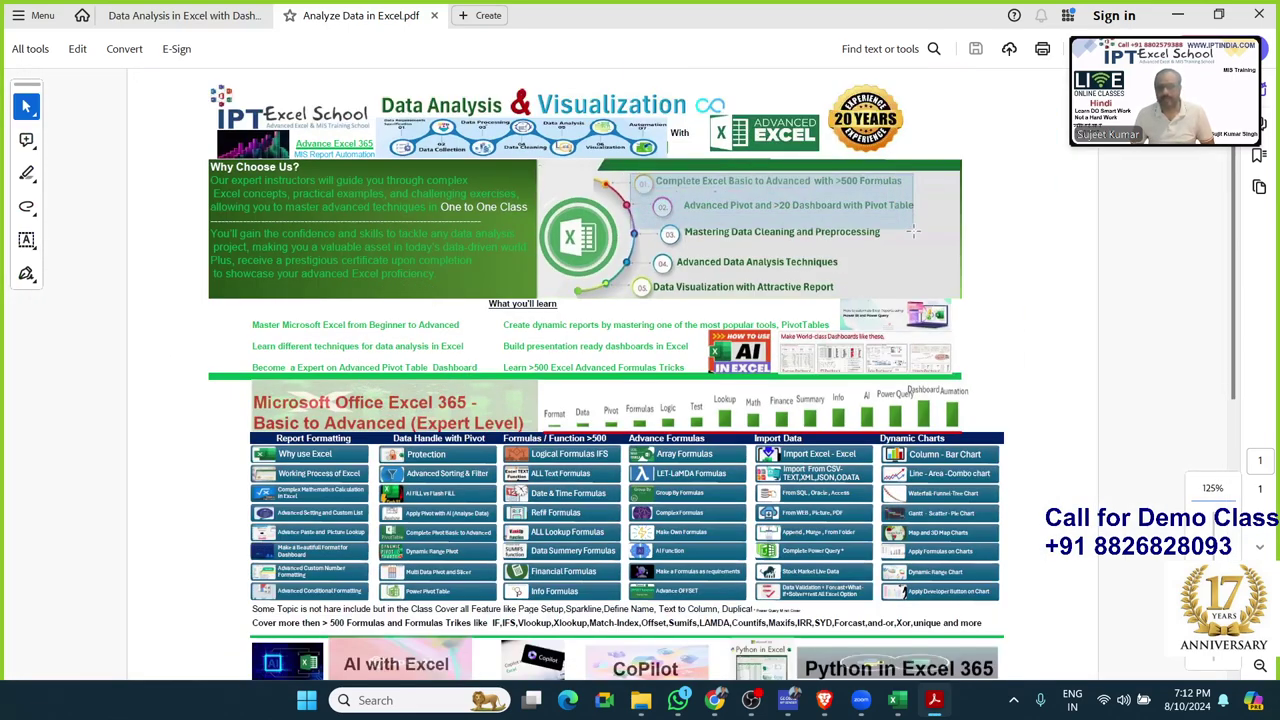
click(928, 306)
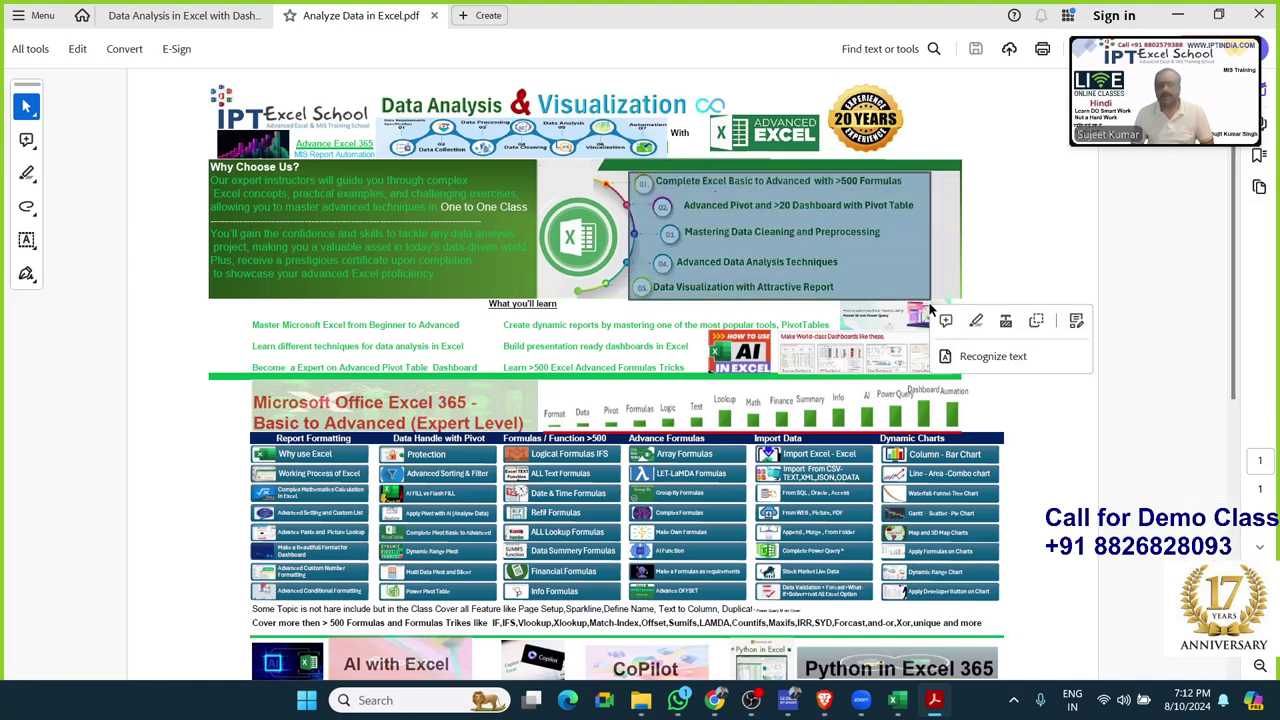
click(903, 267)
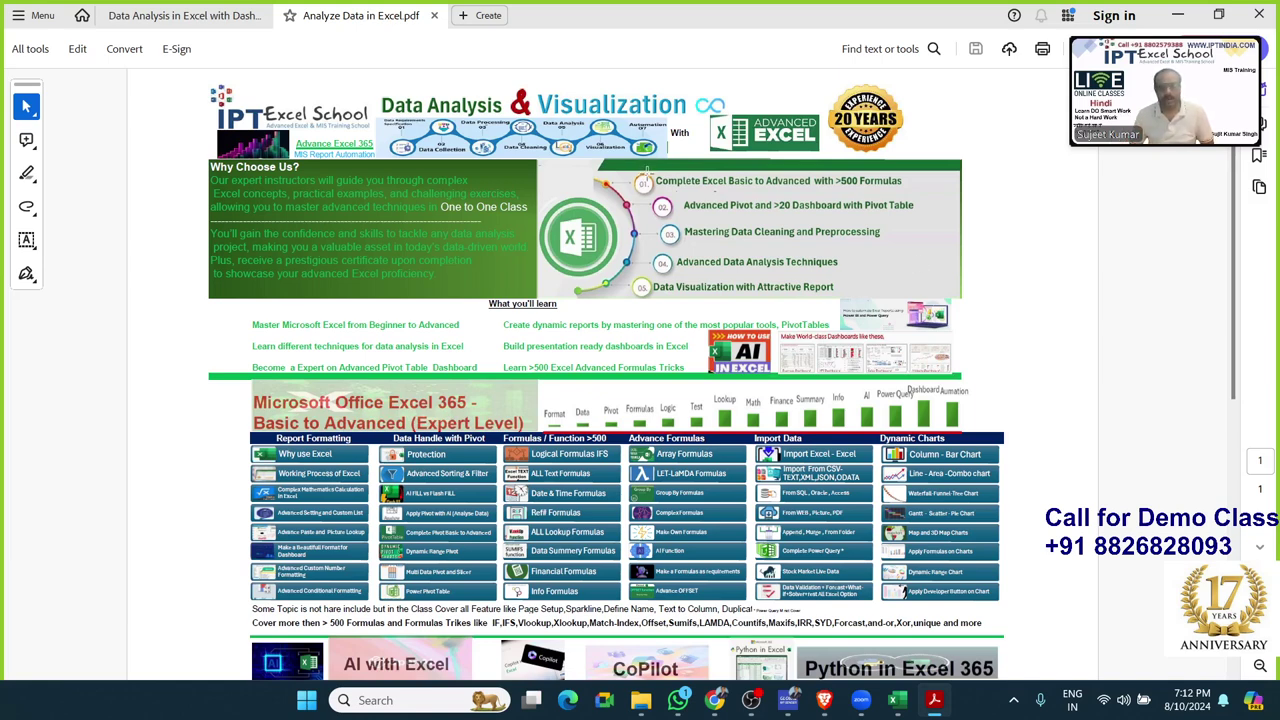
- Select the 'Complete Excel Basic to Advanced' and 'Advanced Pivot and >20 Dashboard' poster lines
drag(646, 176, 906, 186)
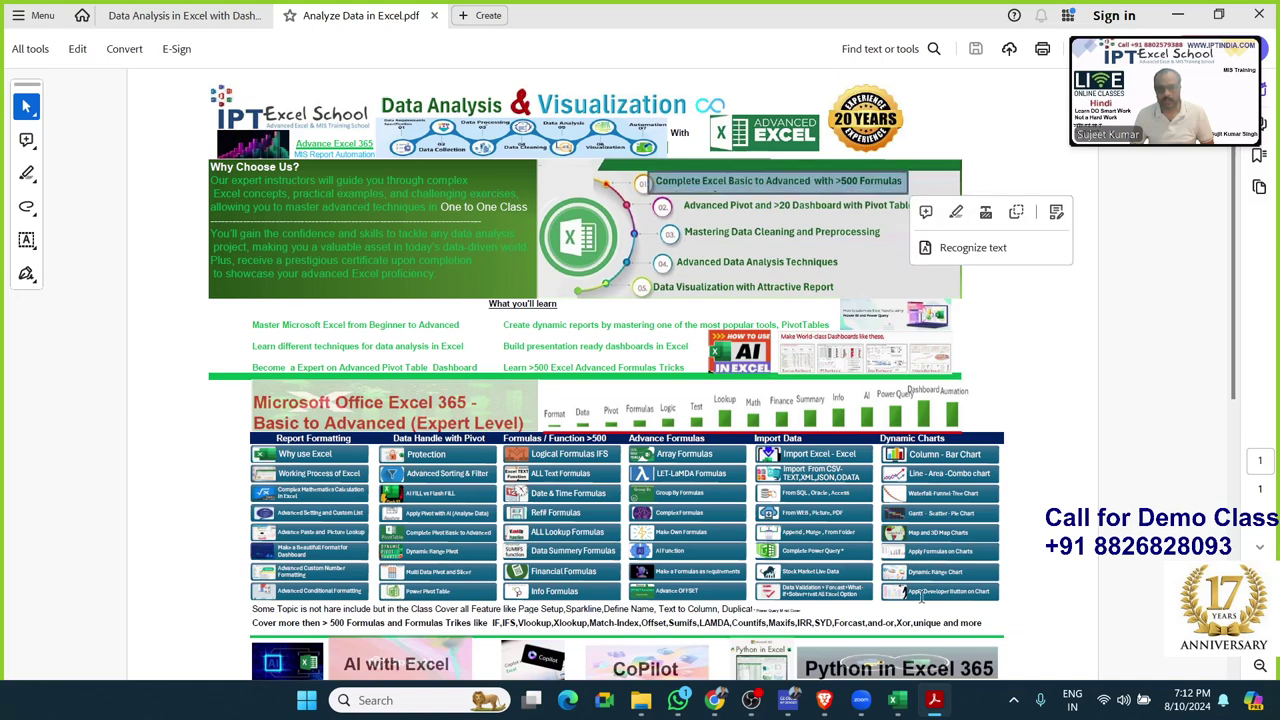
click(172, 16)
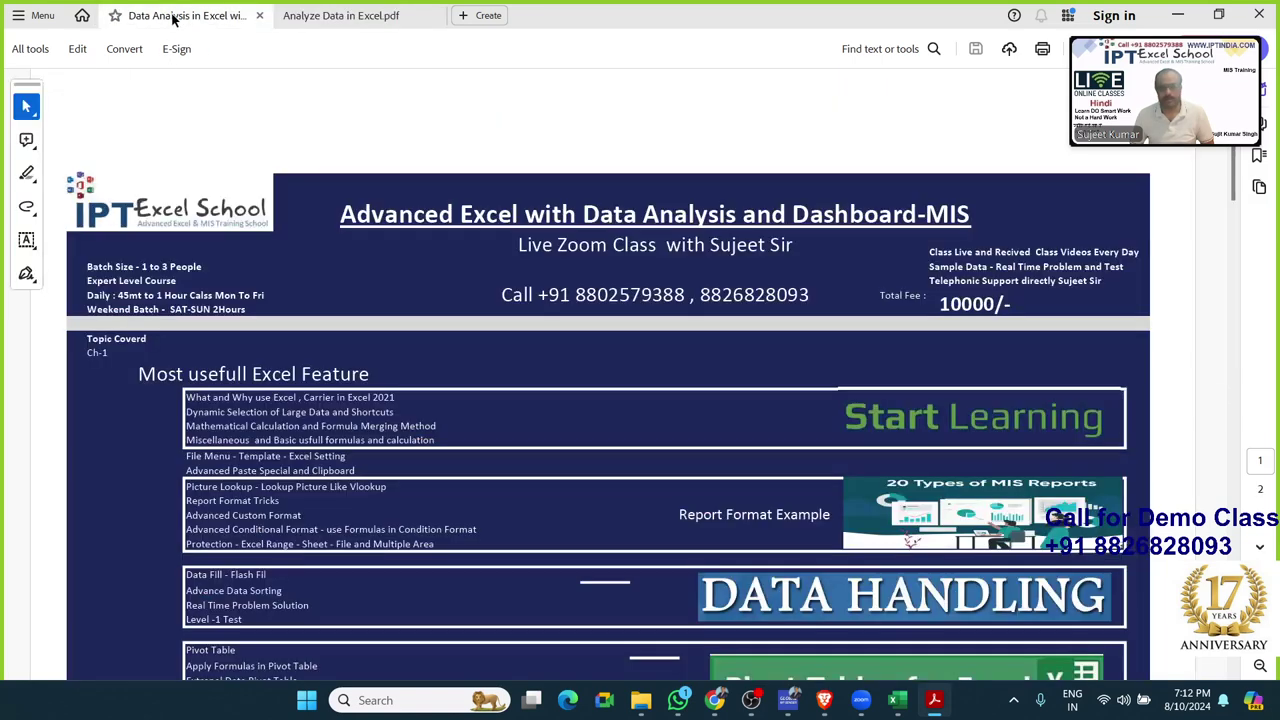
click(300, 16)
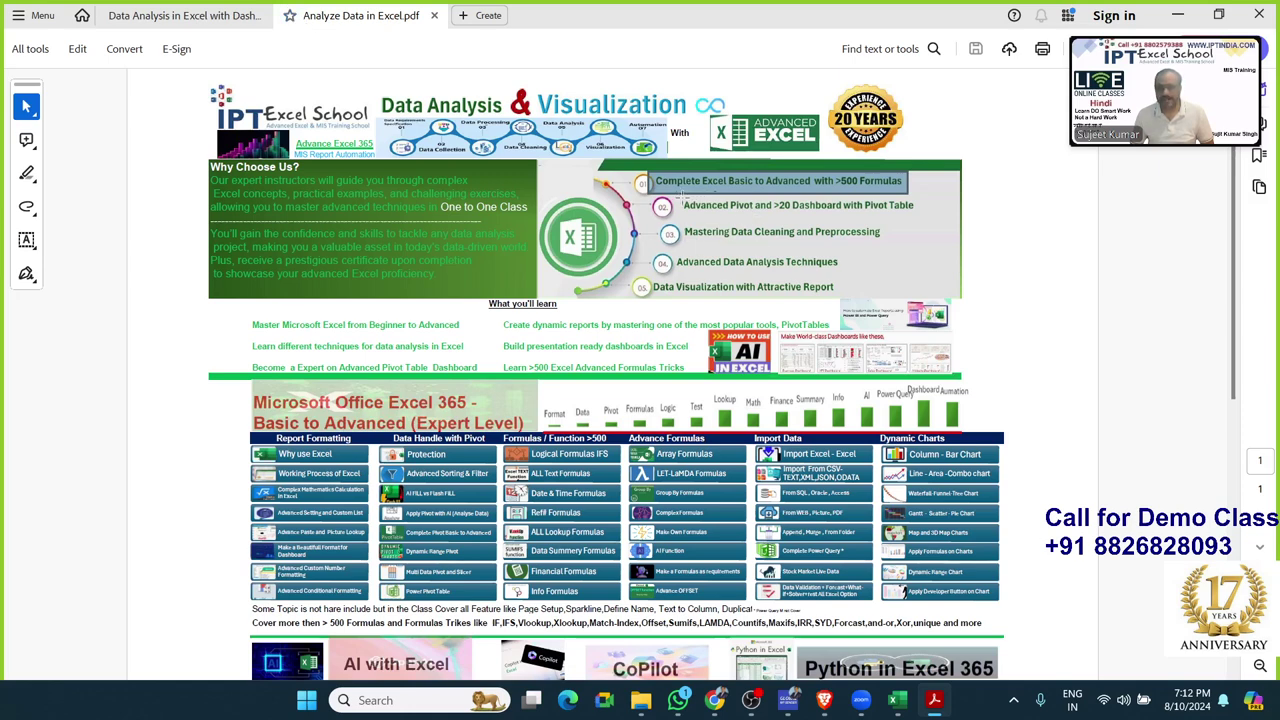
drag(684, 205, 912, 207)
- Select the 'Mastering Data Cleaning and Preprocessing' line, then bring up the Day - 23 Dashboard Pivot workbook
mouse_move(903, 701)
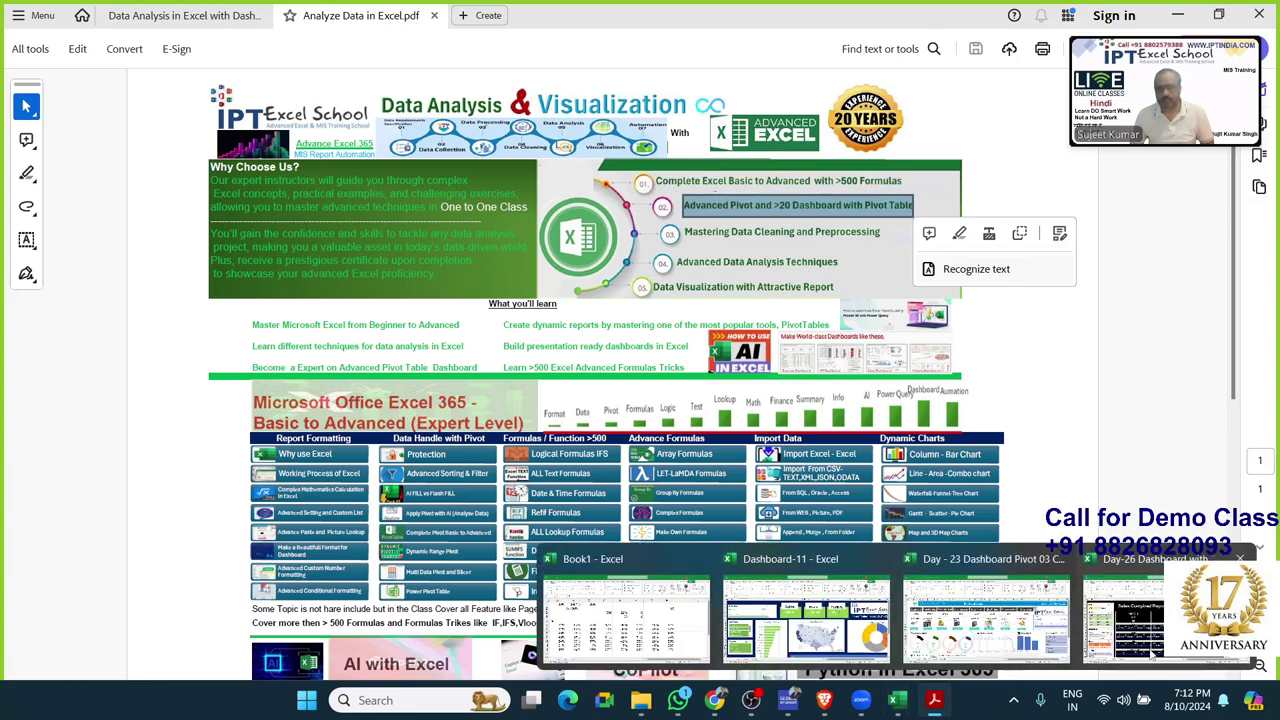
click(718, 258)
click(700, 245)
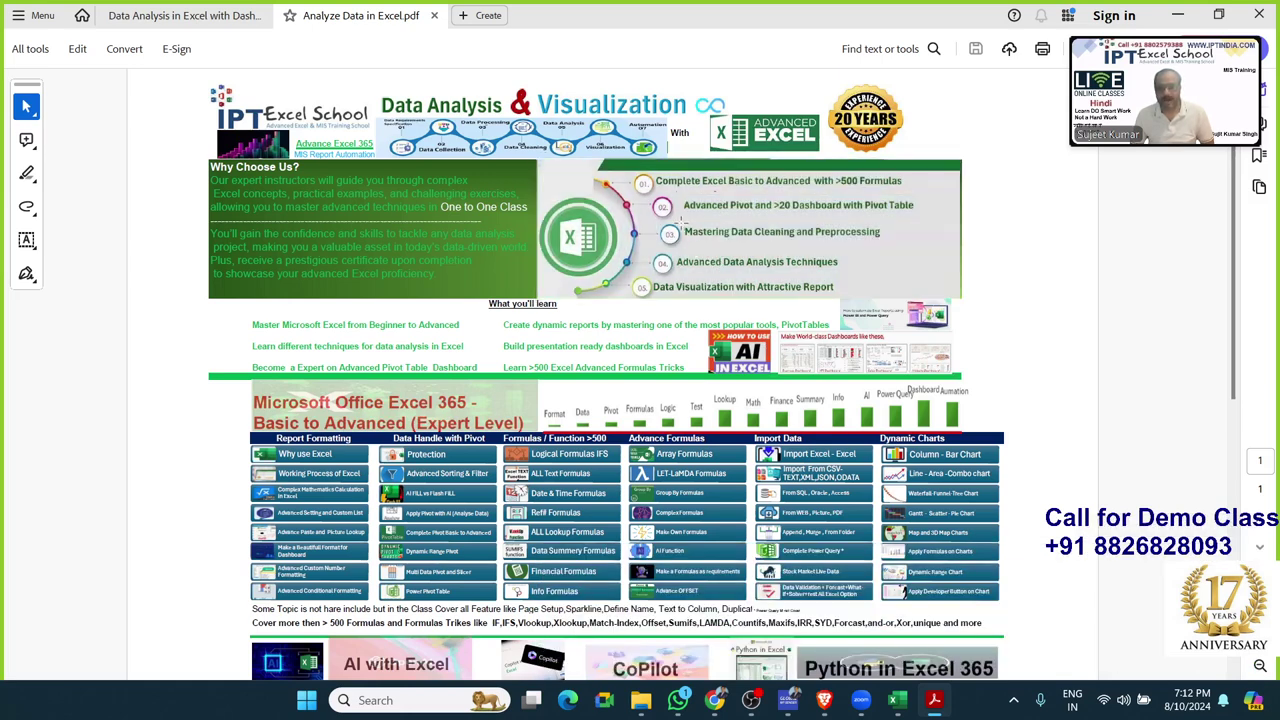
drag(697, 222, 886, 233)
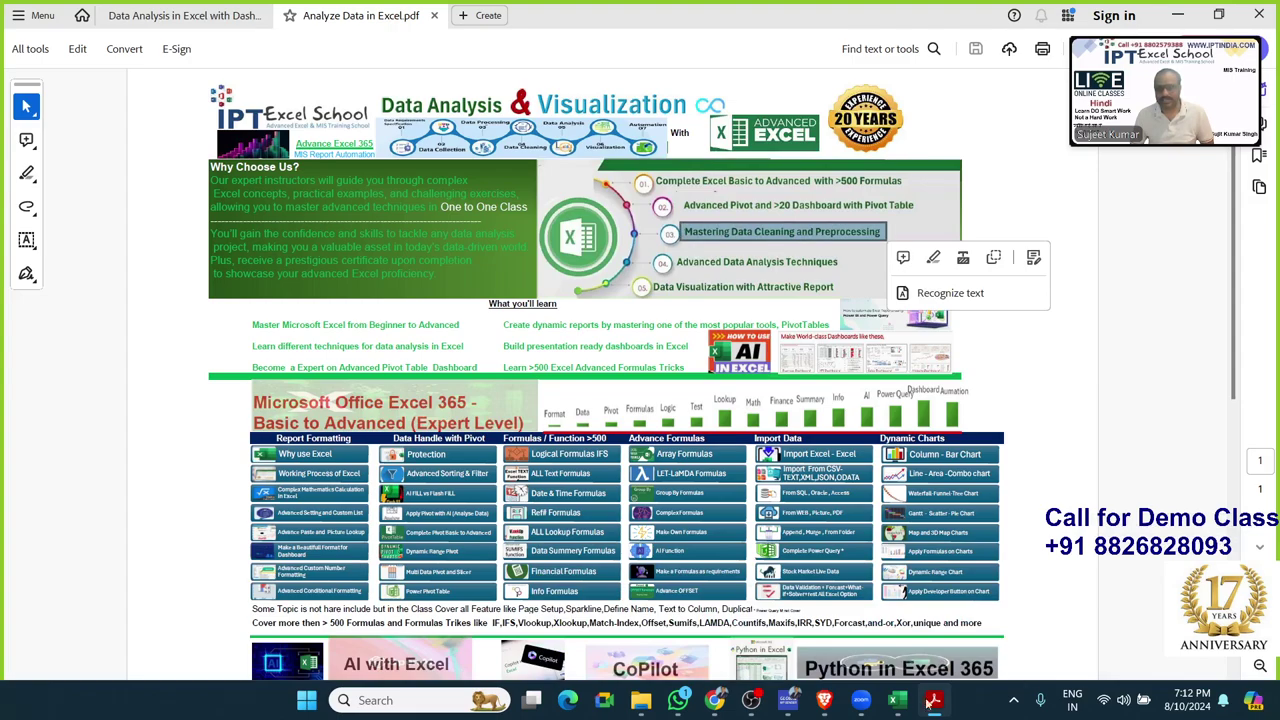
mouse_move(897, 700)
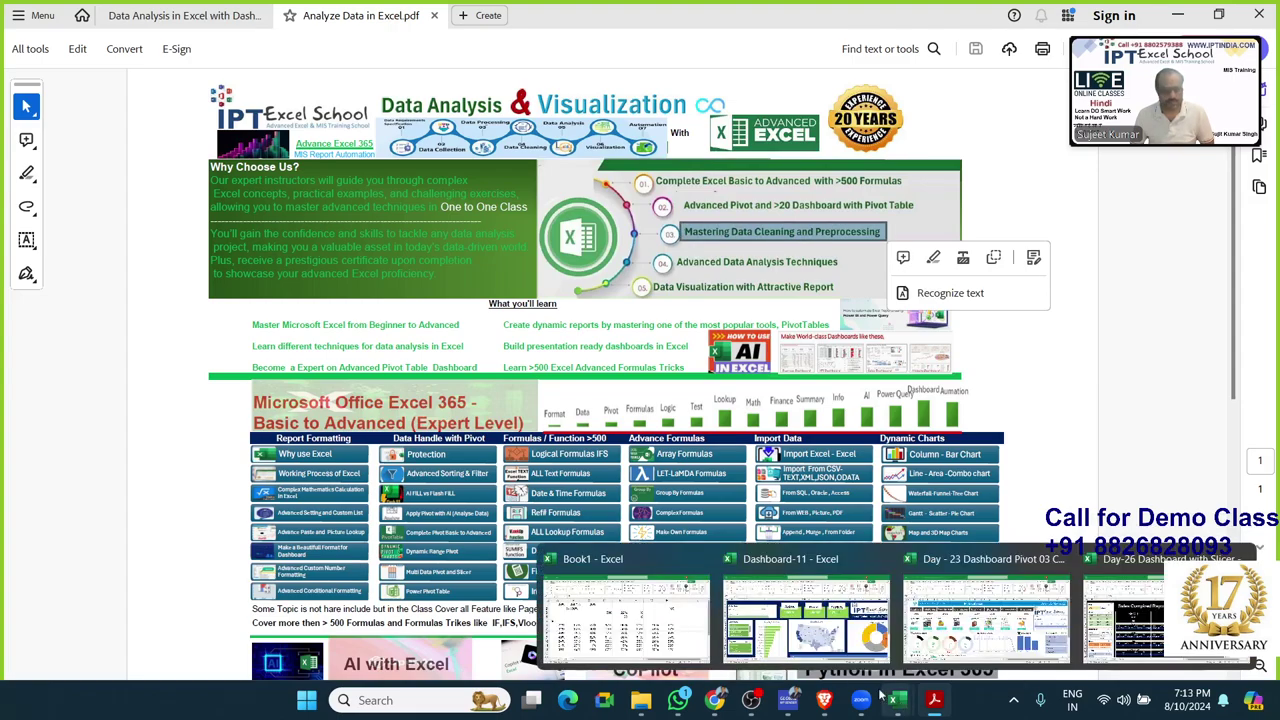
click(975, 645)
click(115, 648)
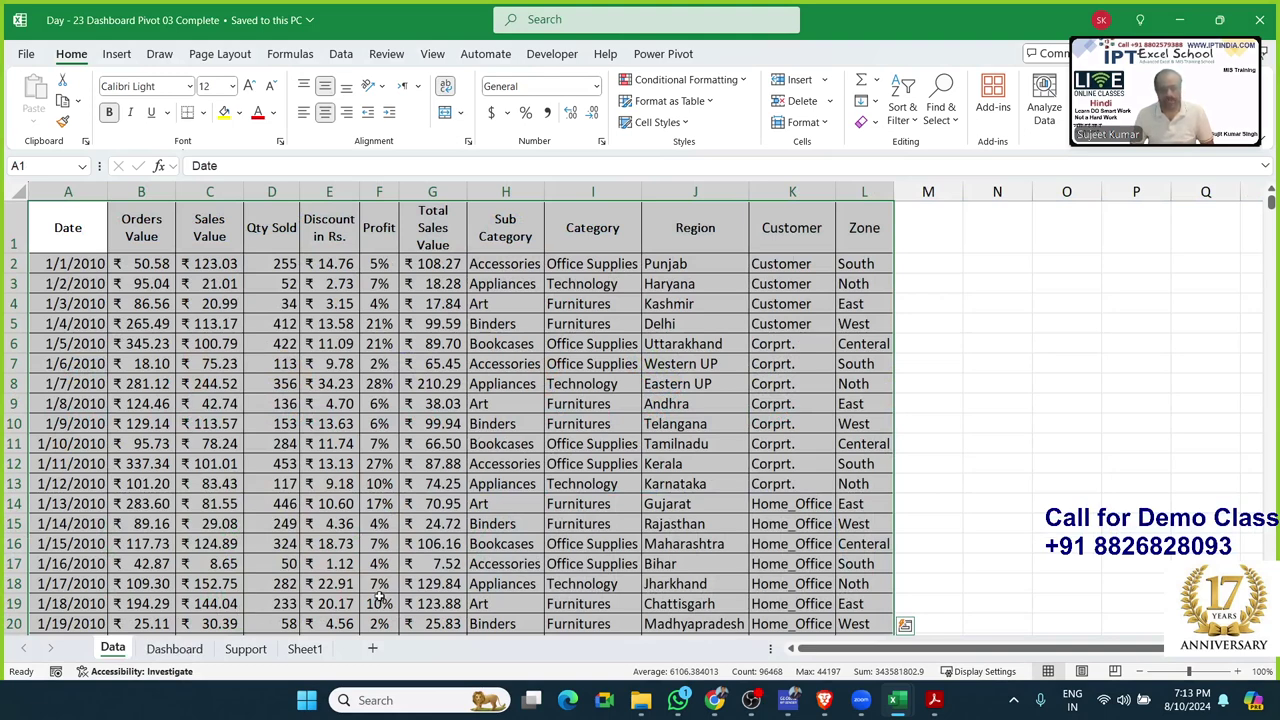
click(630, 513)
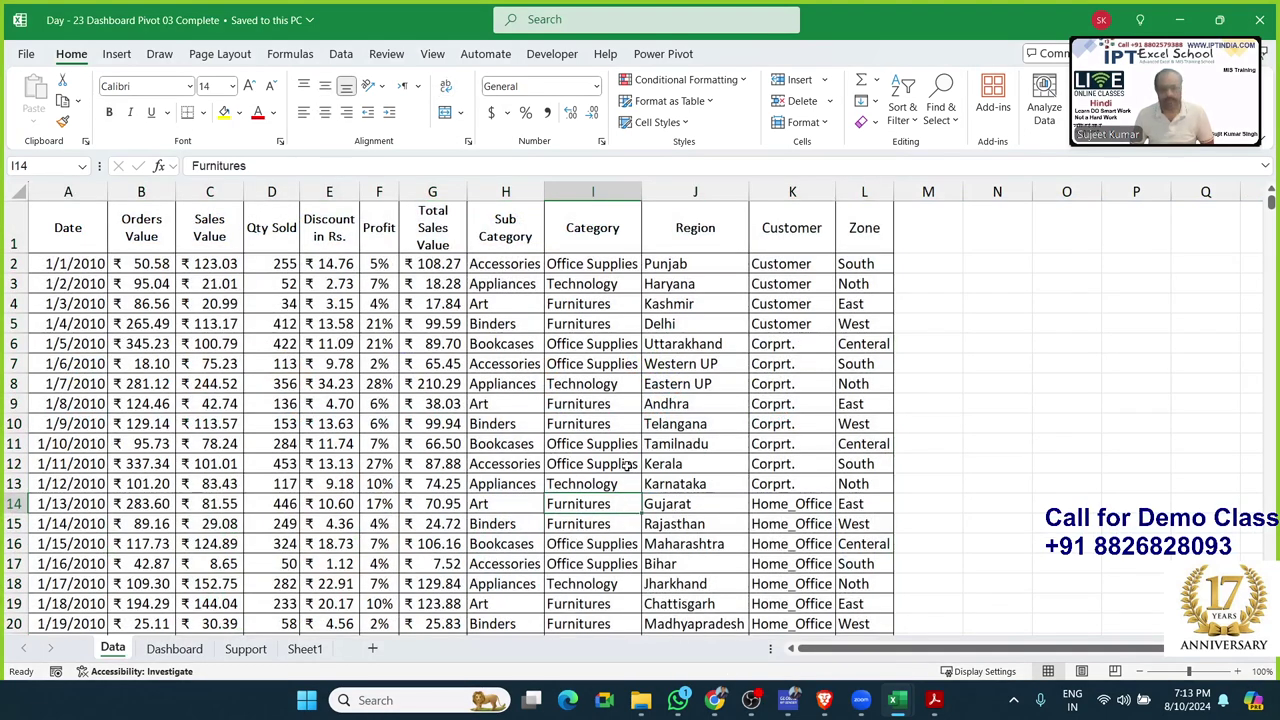
click(627, 465)
key(alt+Tab)
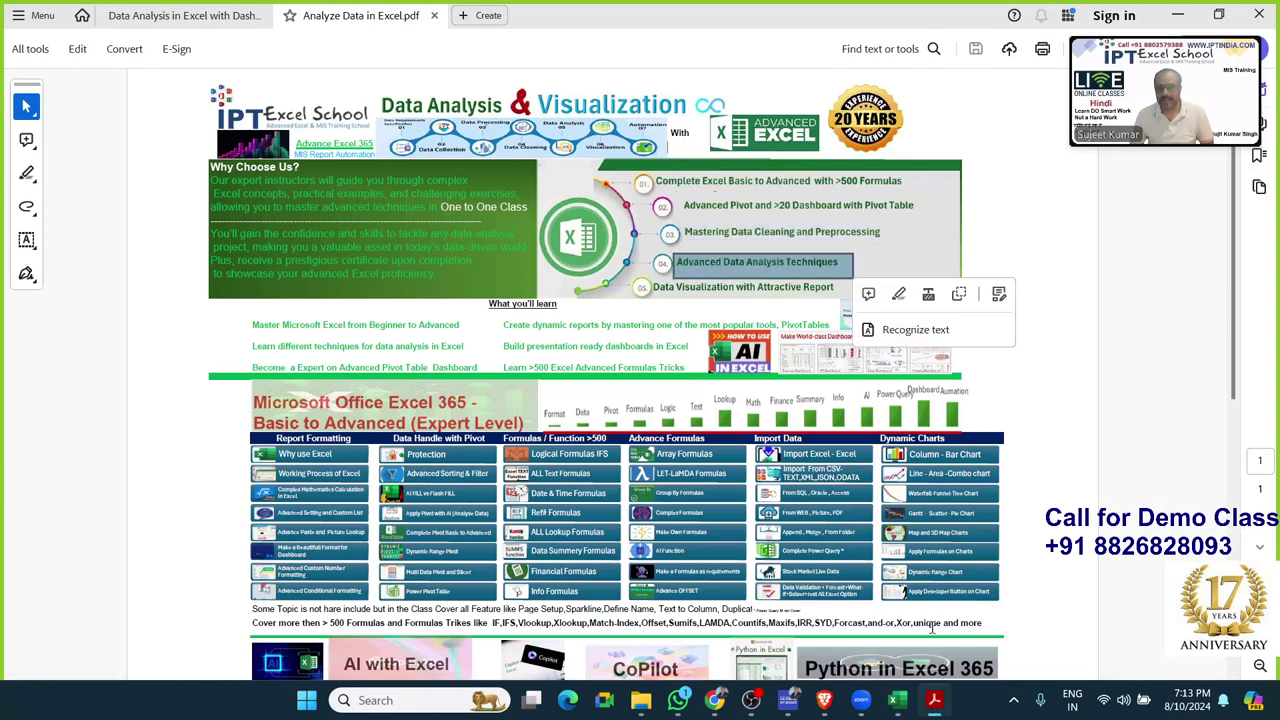
- Select 'Attractive Report' on the poster, glancing at the Data Analysis syllabus before returning
mouse_move(897, 700)
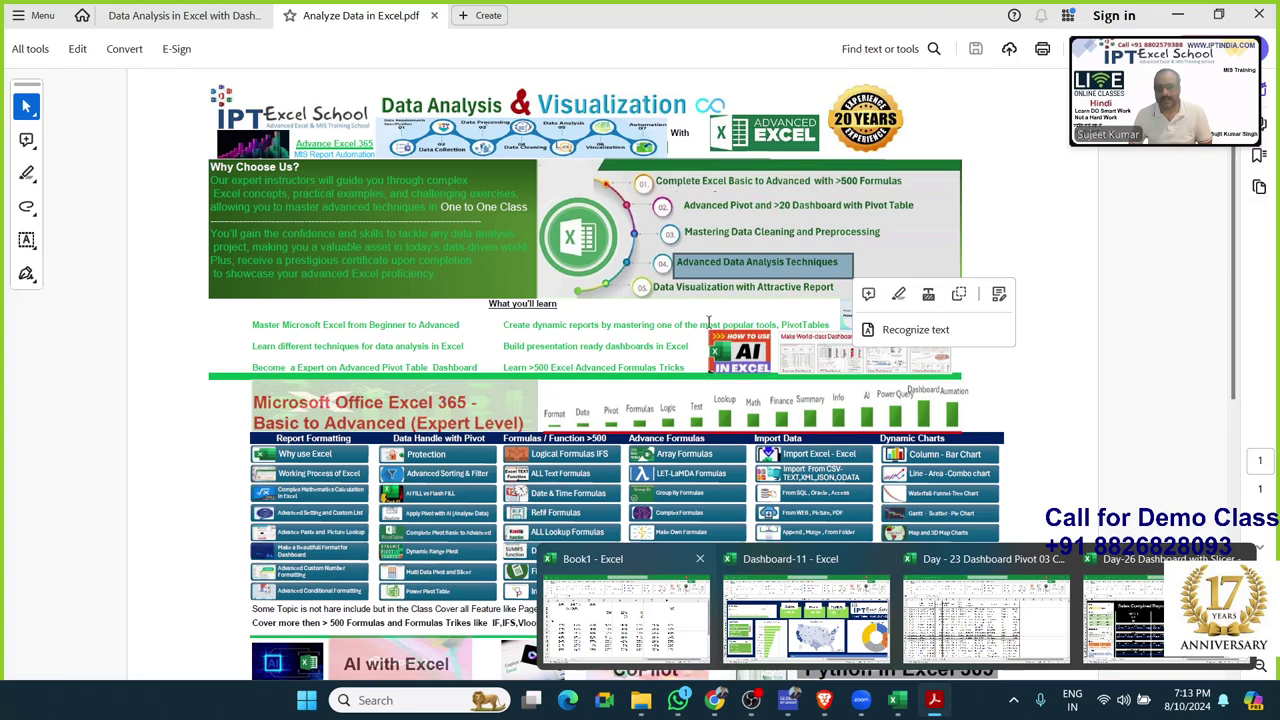
drag(757, 287, 832, 288)
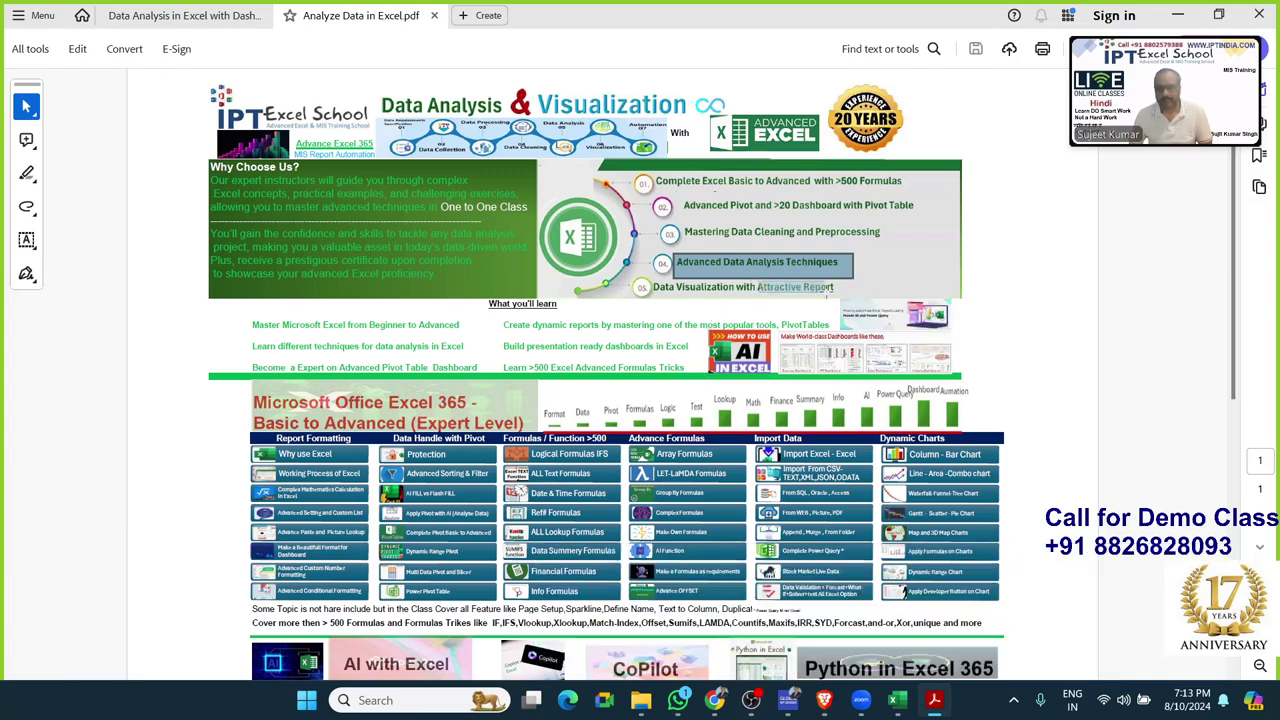
click(177, 27)
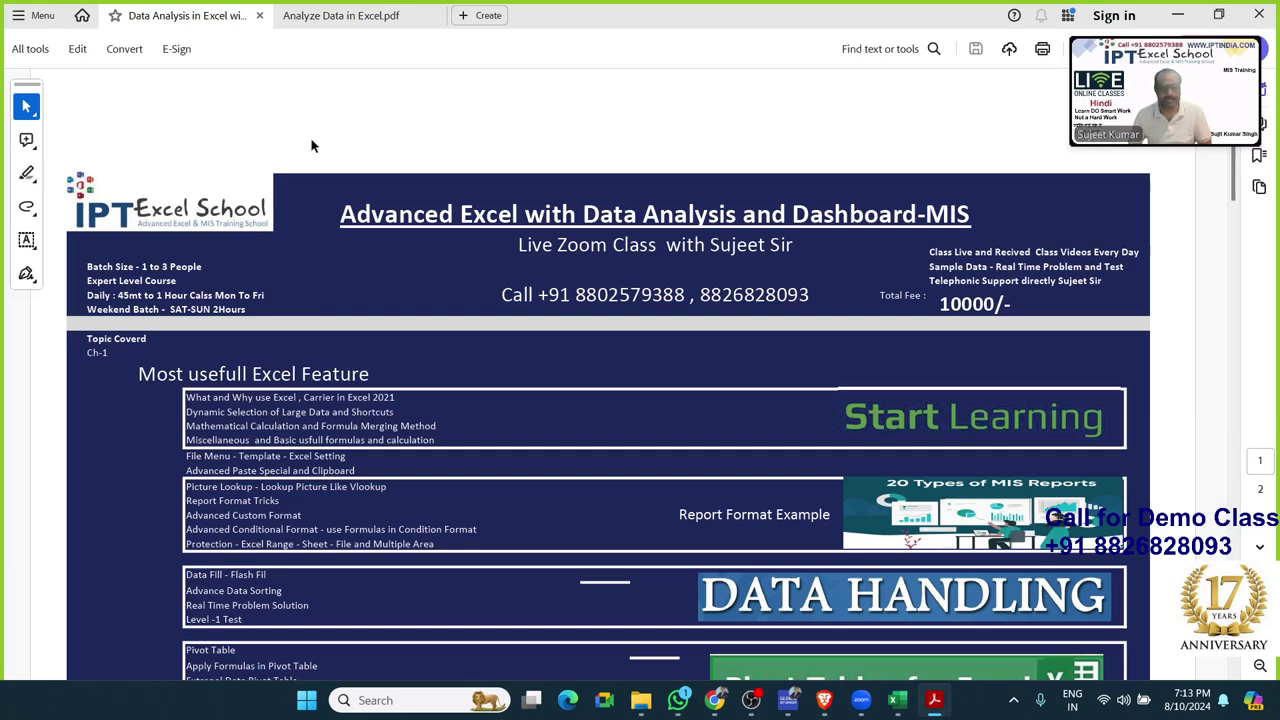
click(338, 18)
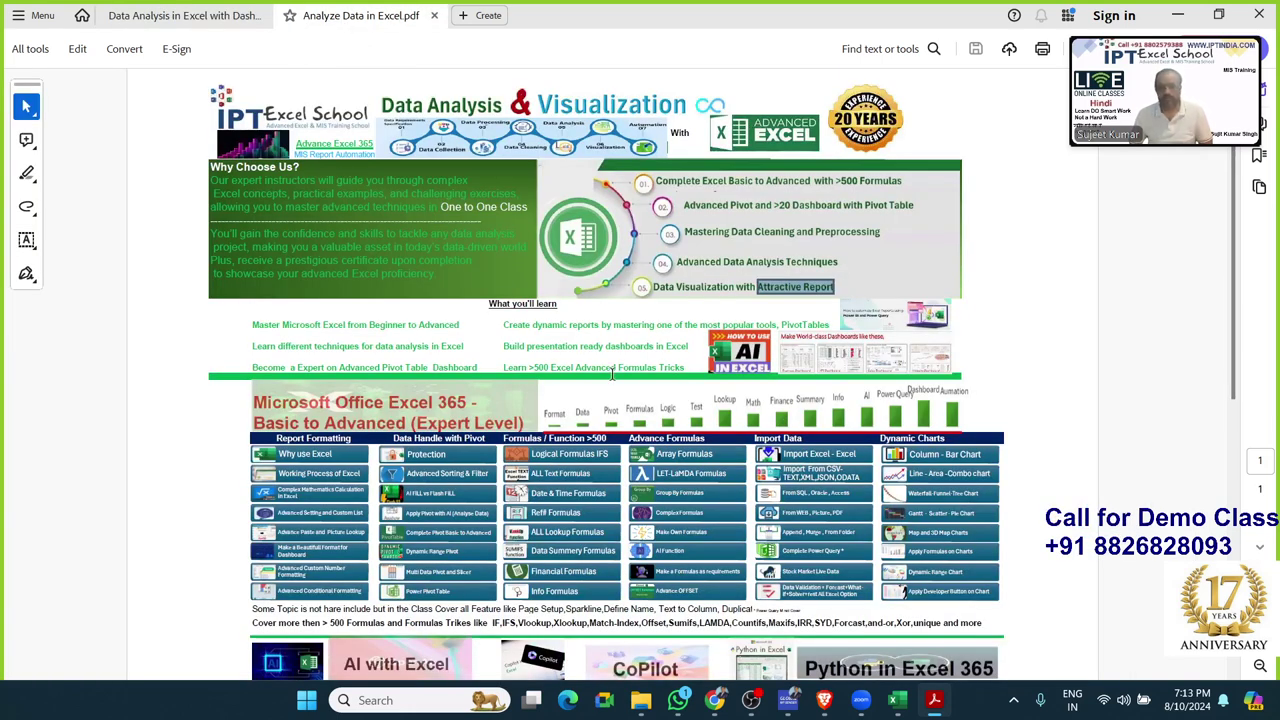
- Scroll down the poster and select the Excel Dashboard Project list
scroll(621, 430, down, 2)
scroll(621, 430, down, 2)
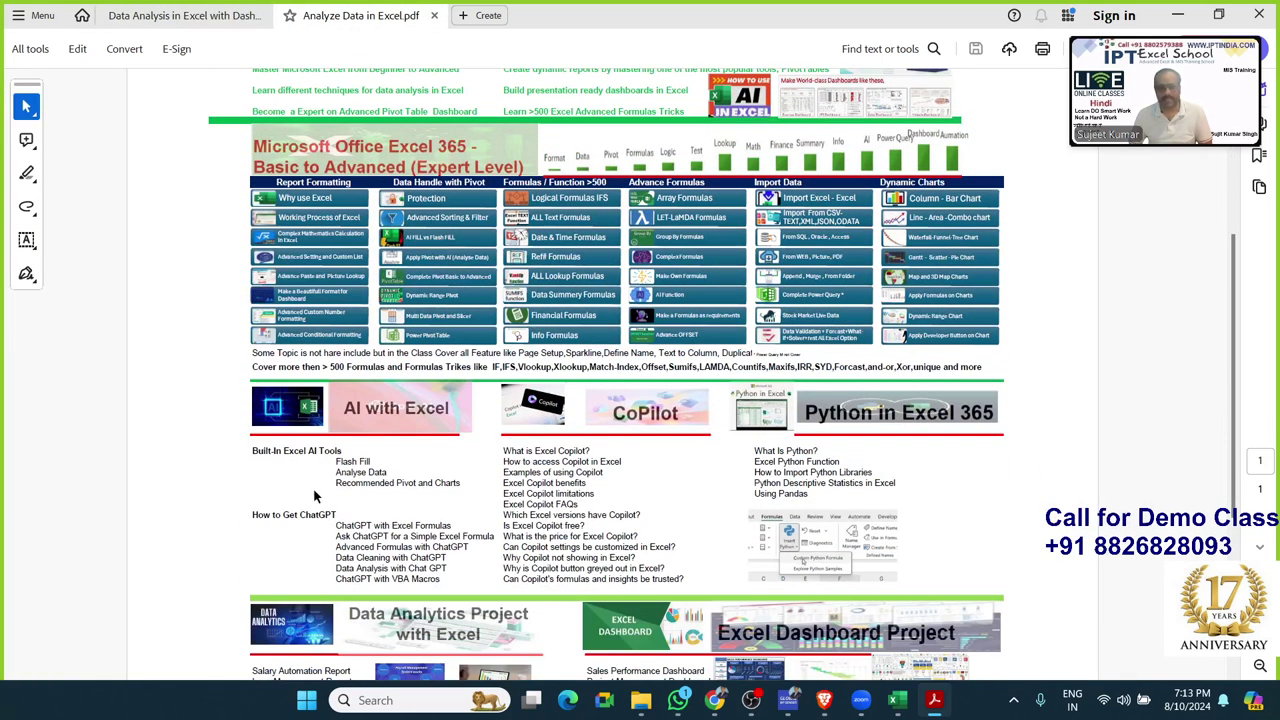
scroll(316, 500, down, 5)
scroll(316, 503, down, 2)
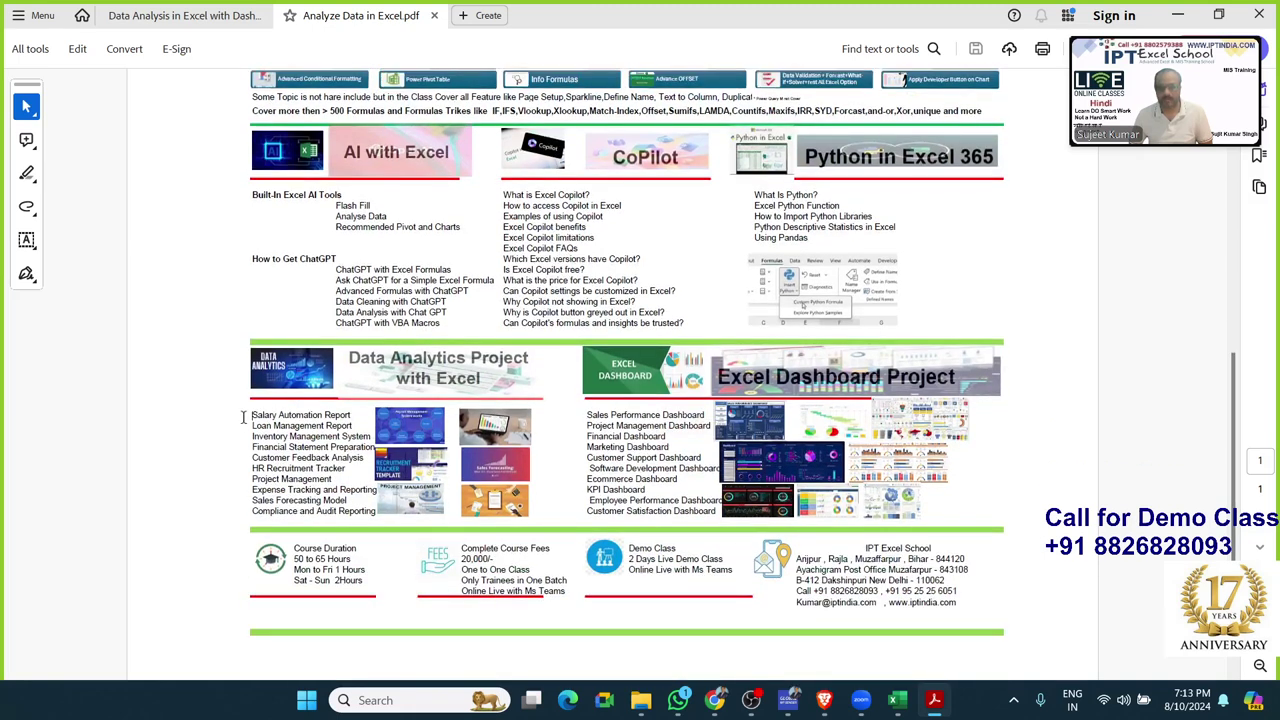
drag(248, 415, 330, 481)
click(594, 447)
drag(584, 413, 702, 514)
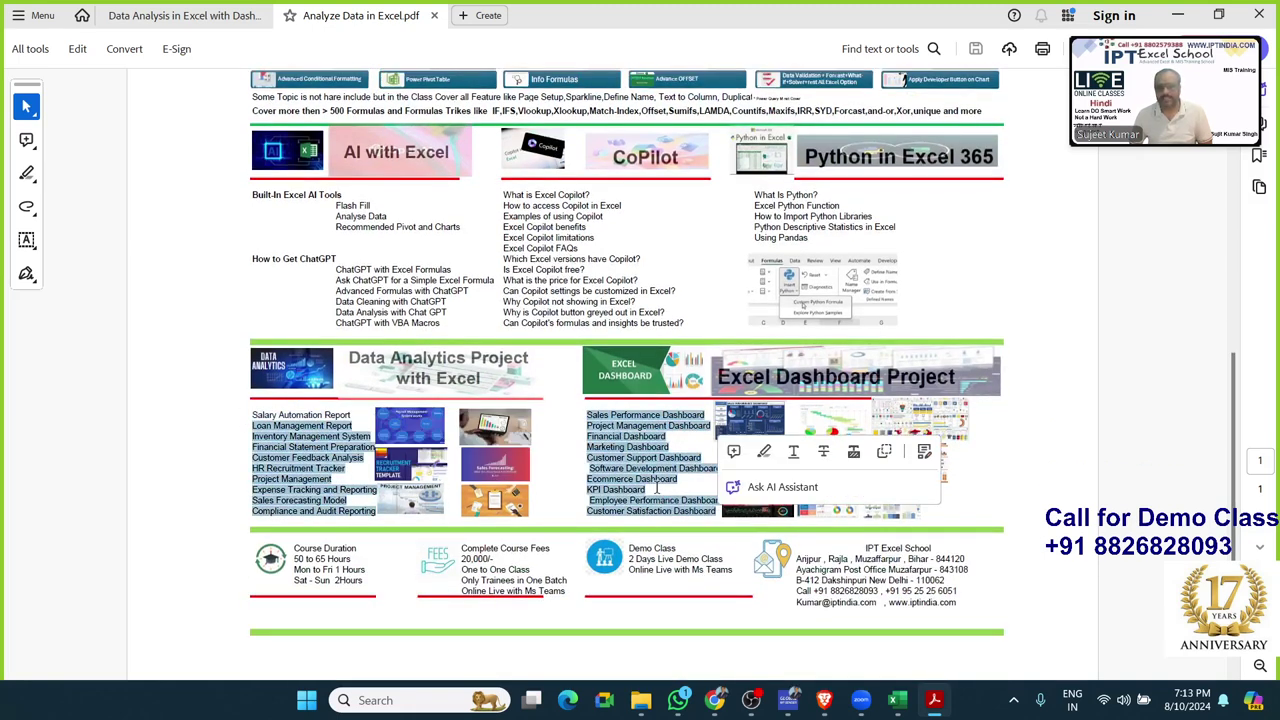
- Select the AI, Copilot and Python topic lists, then the 'How to Import Python Libraries' line
scroll(657, 488, up, 1)
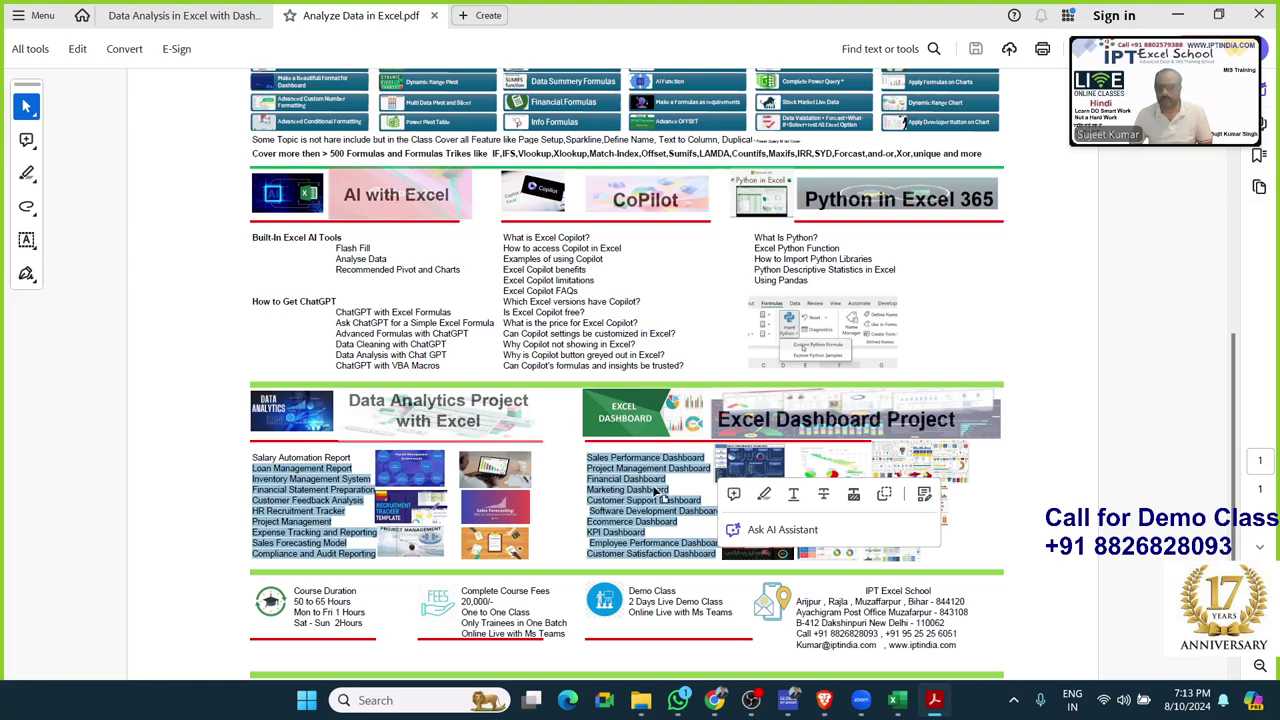
click(333, 243)
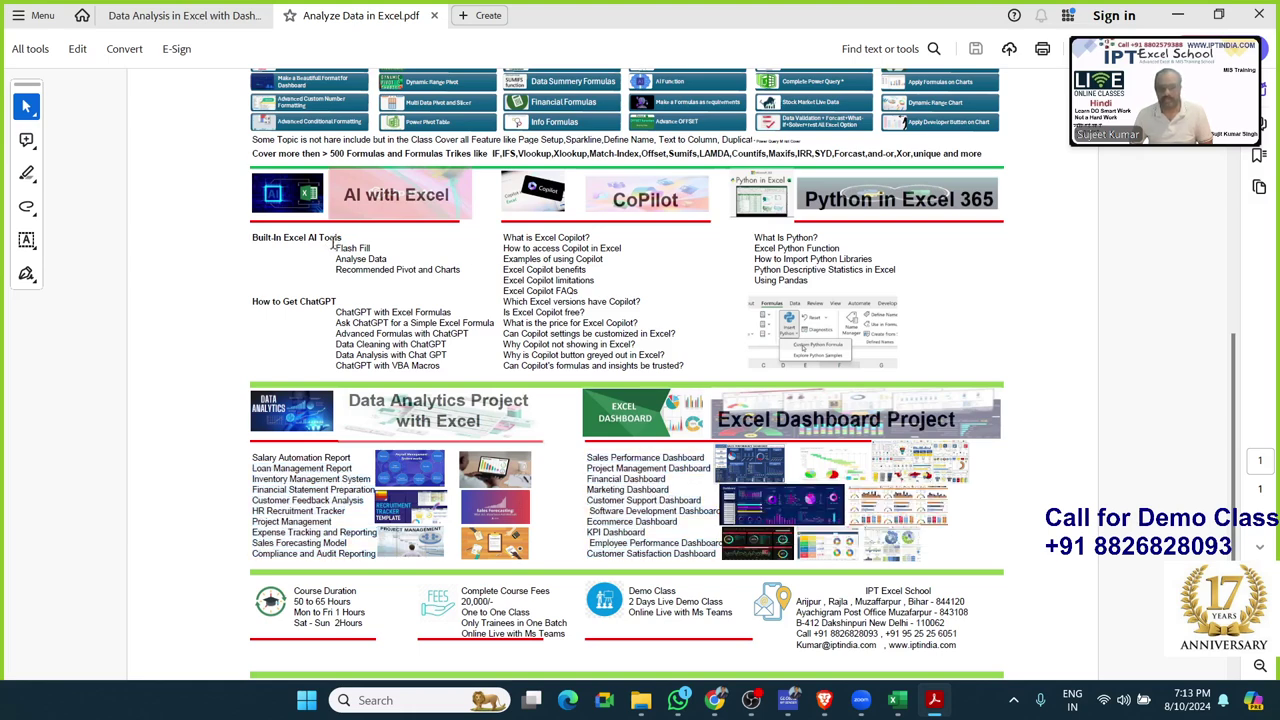
drag(333, 243, 378, 333)
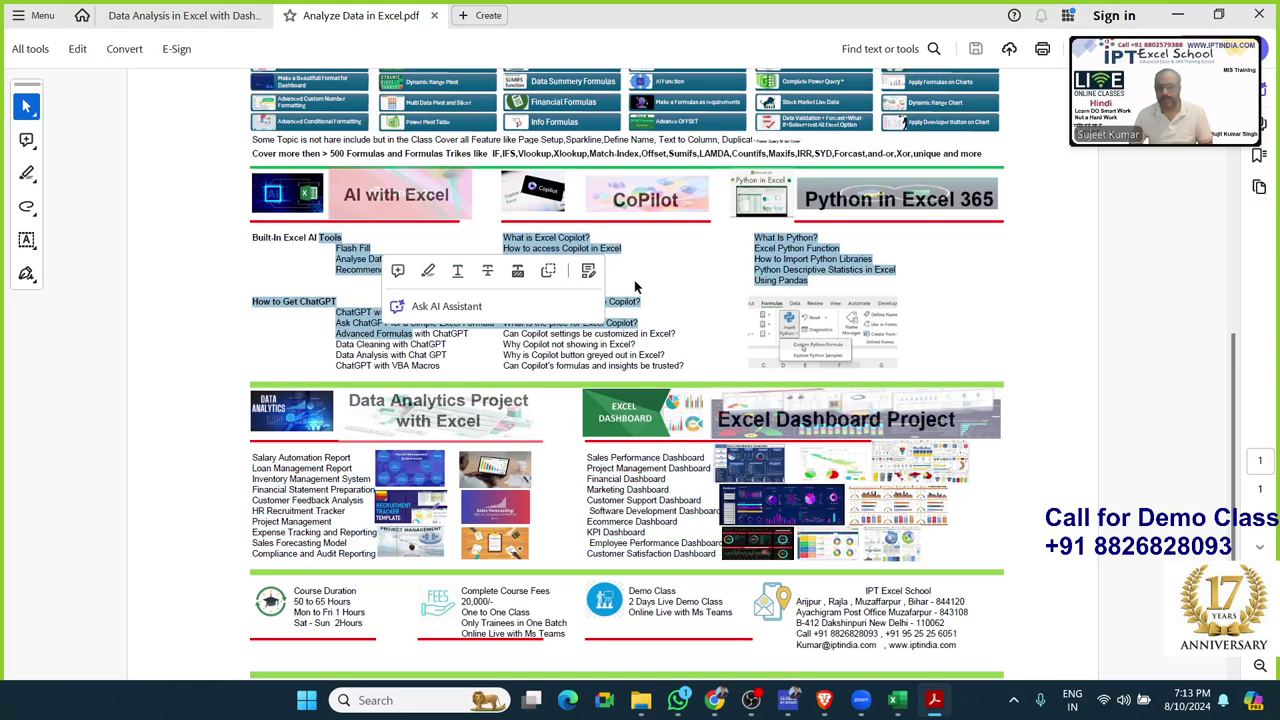
click(778, 268)
triple_click(779, 264)
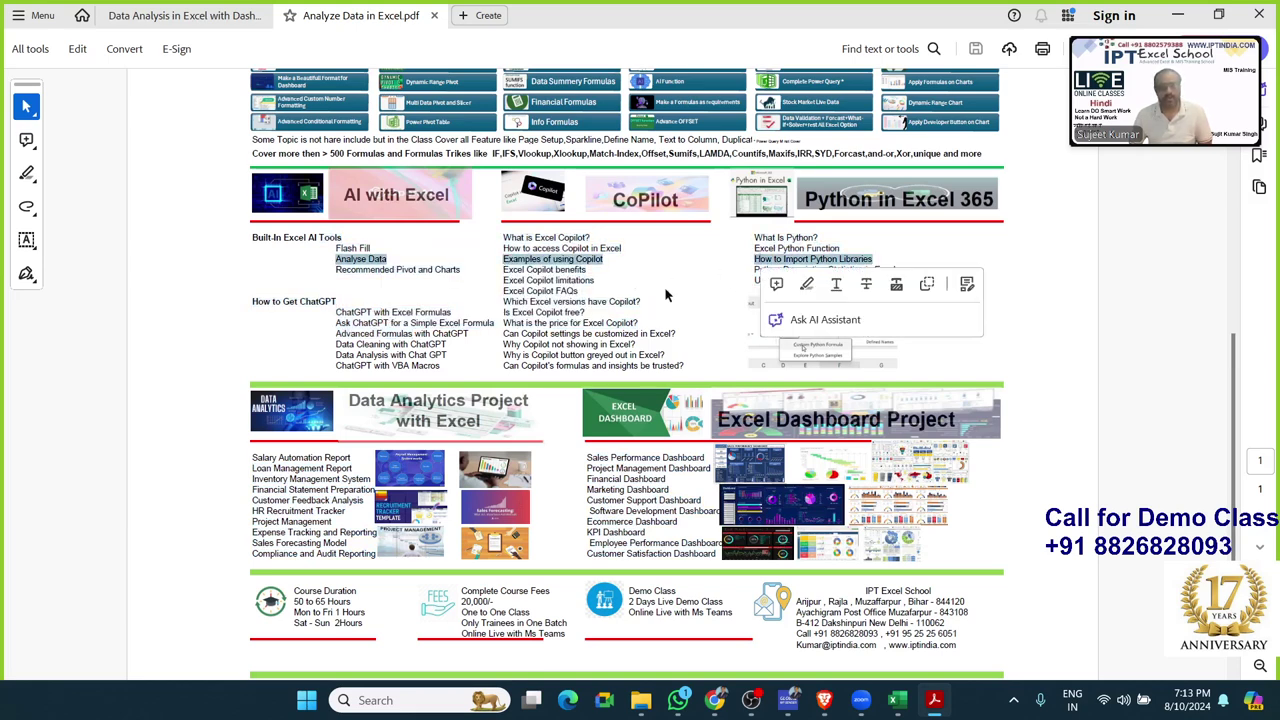
- Scroll back to the top of the poster and switch to the Data Analysis syllabus PDF
scroll(507, 309, up, 3)
scroll(507, 309, up, 2)
scroll(507, 309, up, 4)
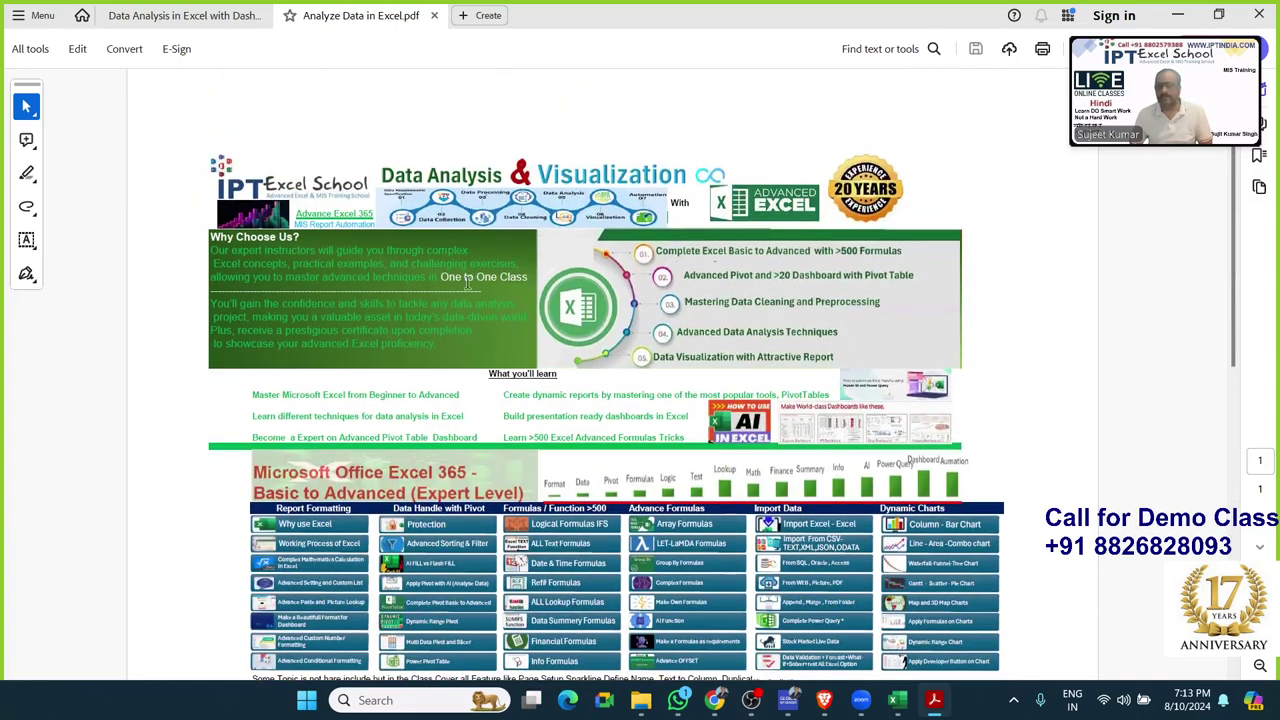
click(154, 12)
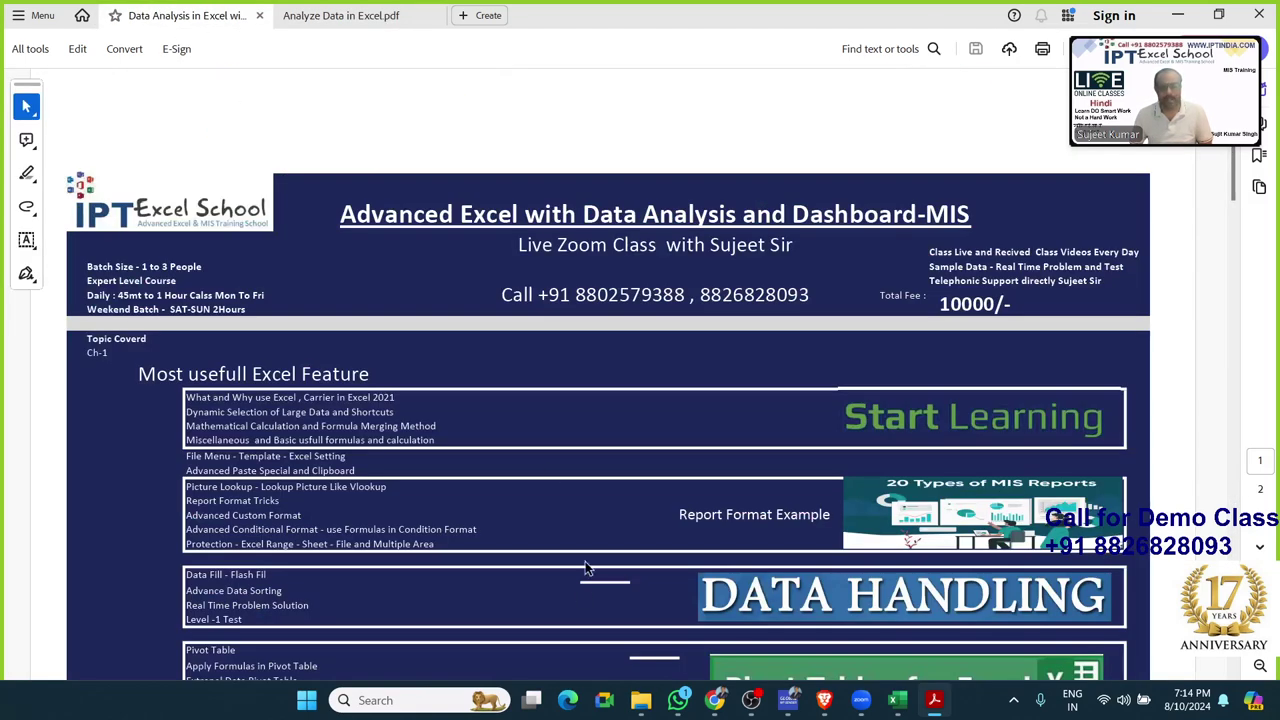
- Open 1Excel.jpg from the Pictures folder of Class_Rec (E:) and maximize it in Photos
mouse_move(641, 700)
click(628, 664)
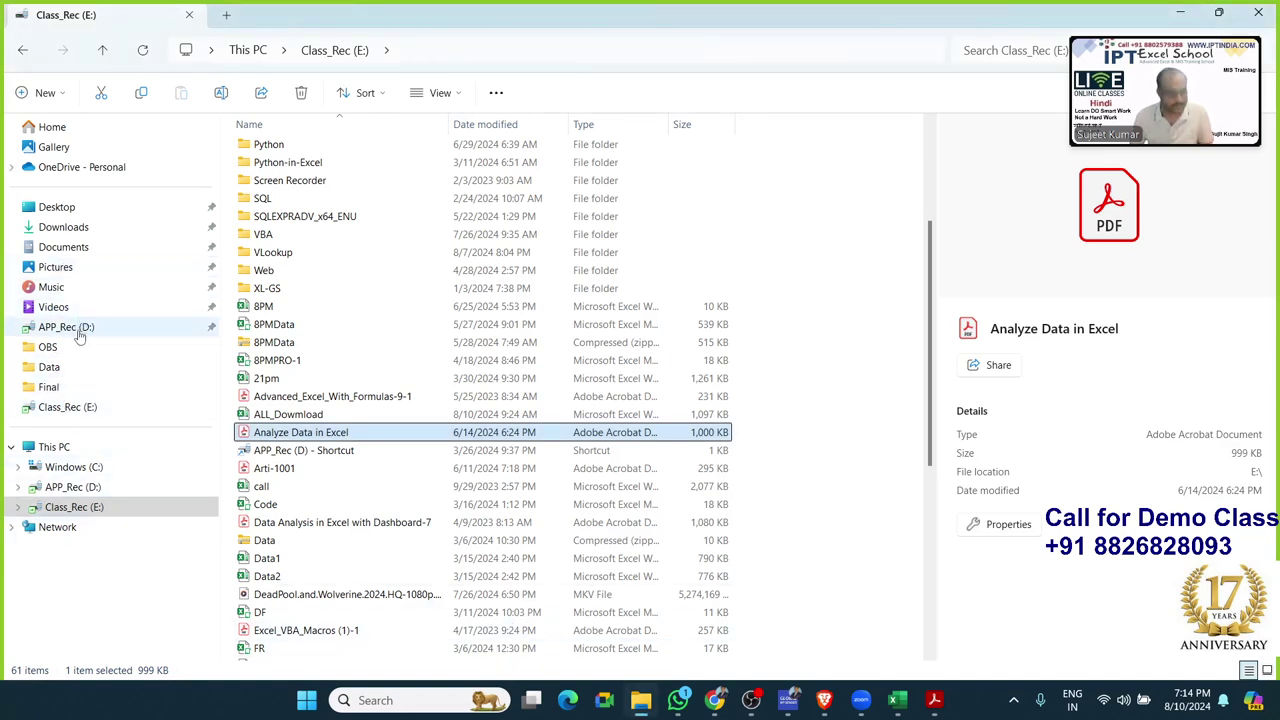
click(56, 267)
double_click(768, 162)
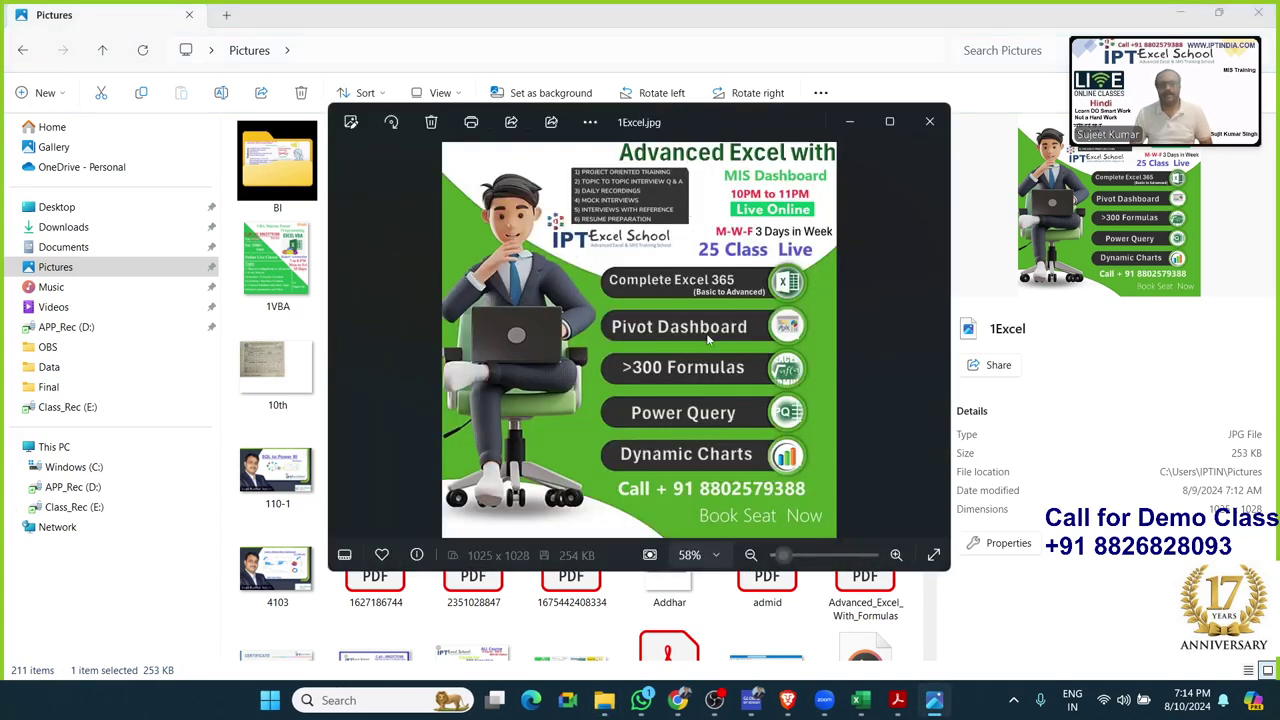
double_click(893, 120)
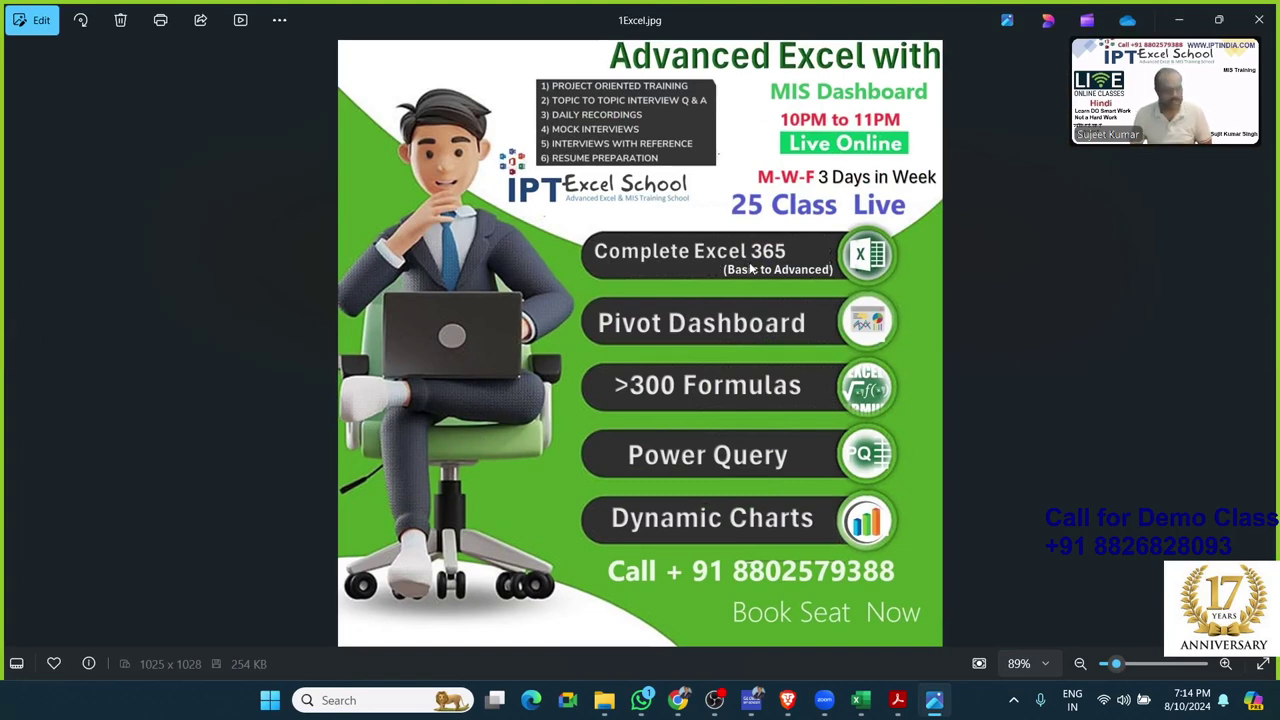
mouse_move(860, 700)
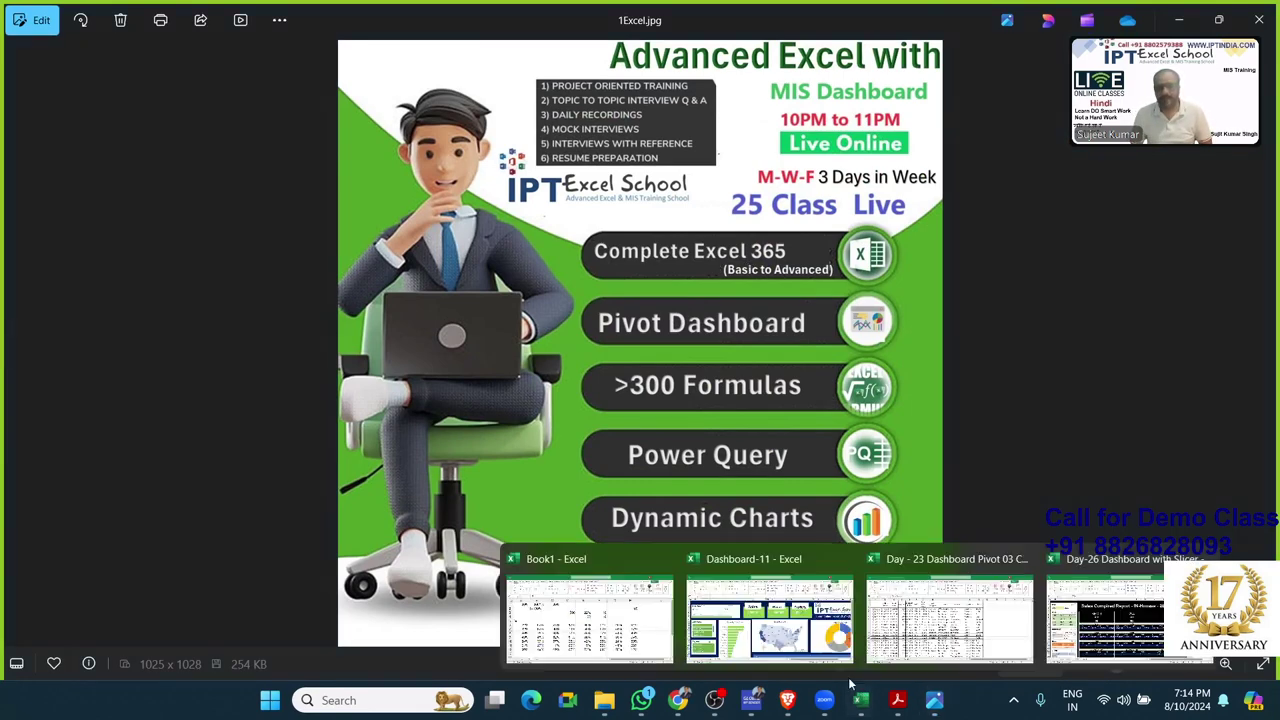
click(600, 590)
key(ctrl+shift+End)
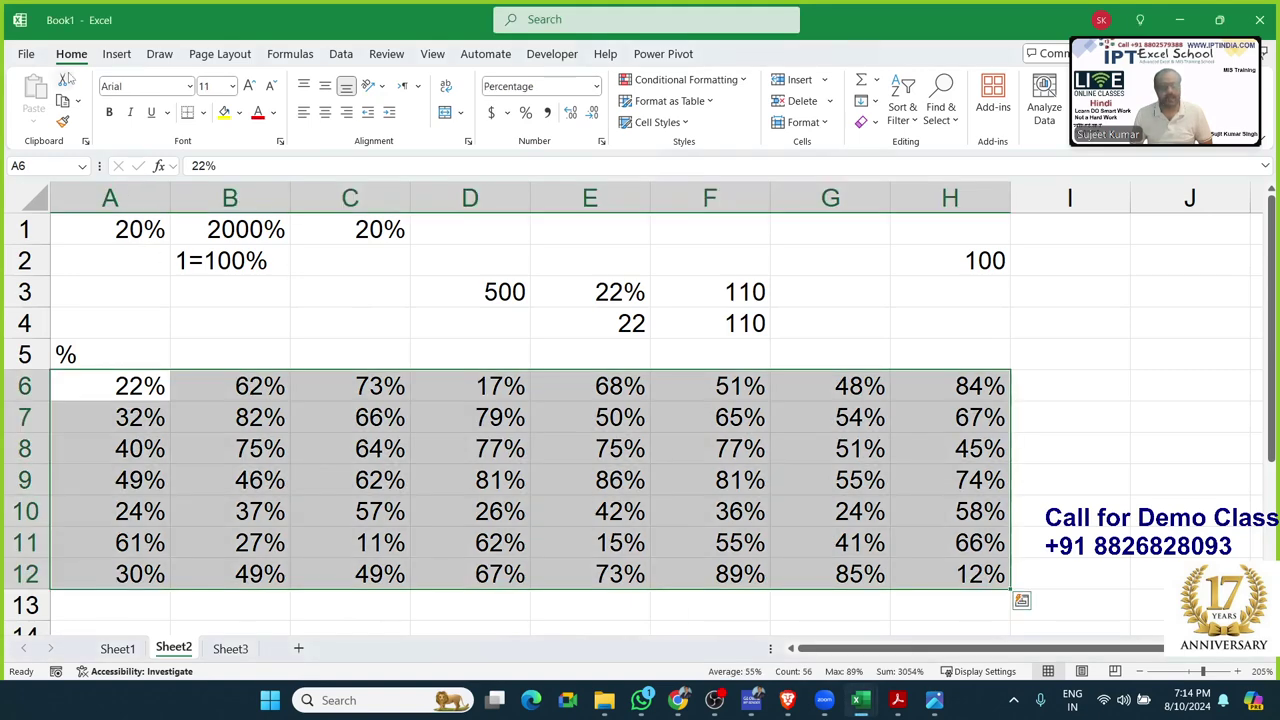
click(416, 331)
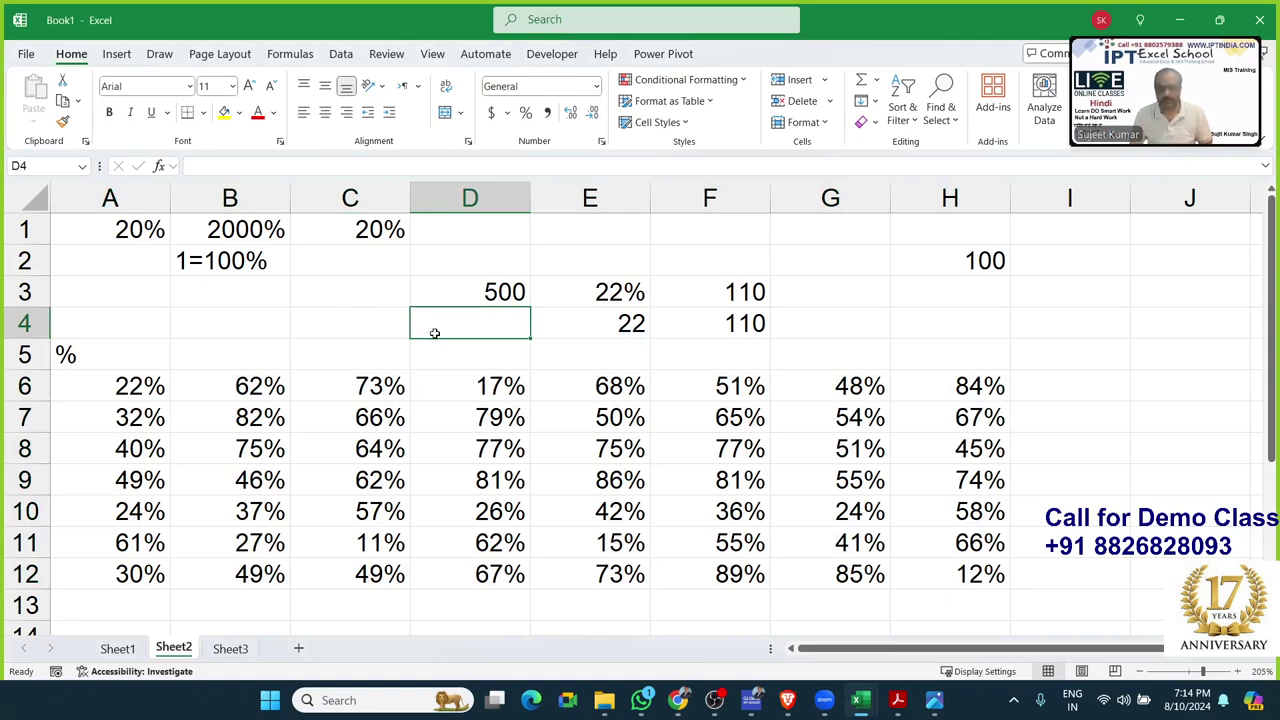
click(116, 56)
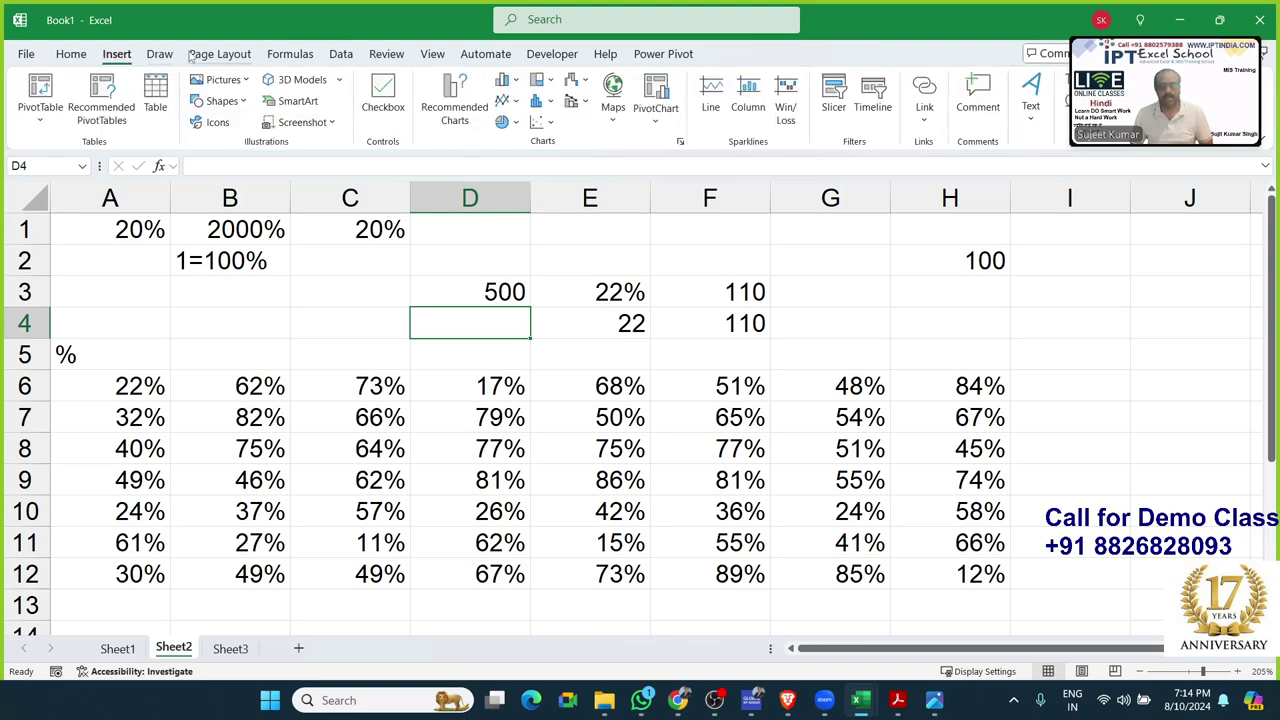
click(193, 55)
click(290, 54)
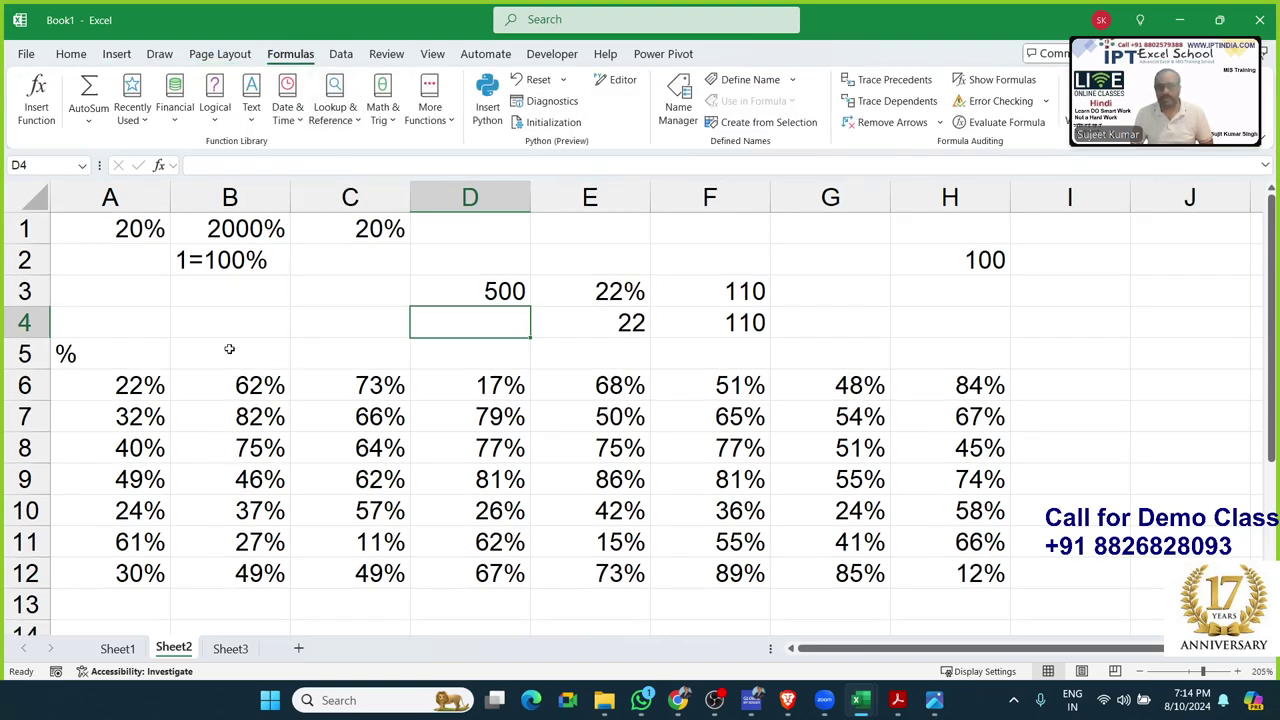
drag(157, 236, 1013, 552)
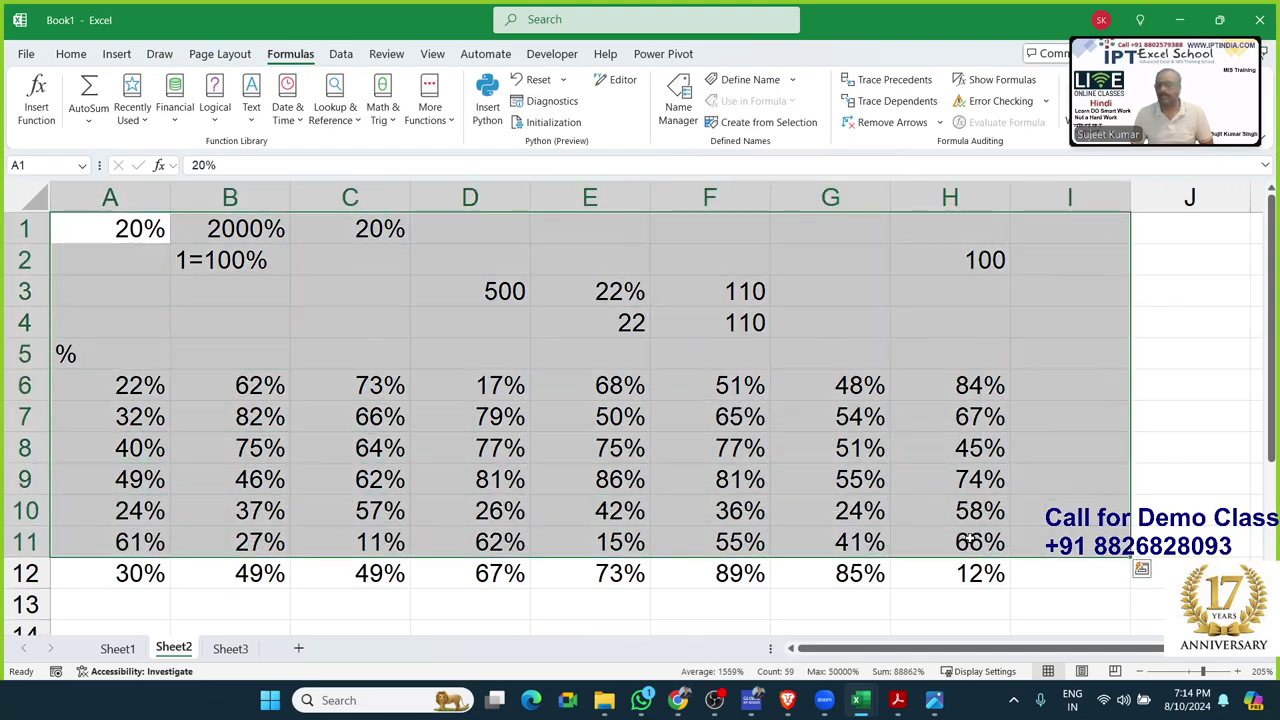
click(845, 483)
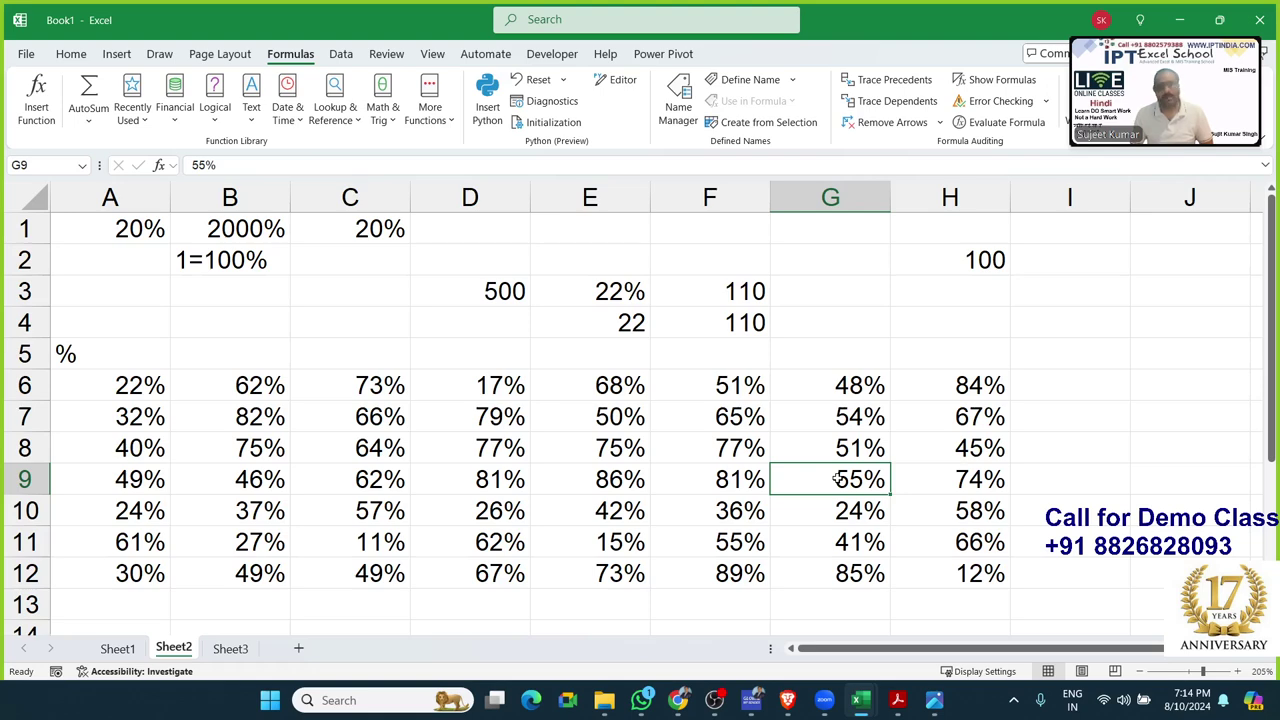
key(alt+Tab)
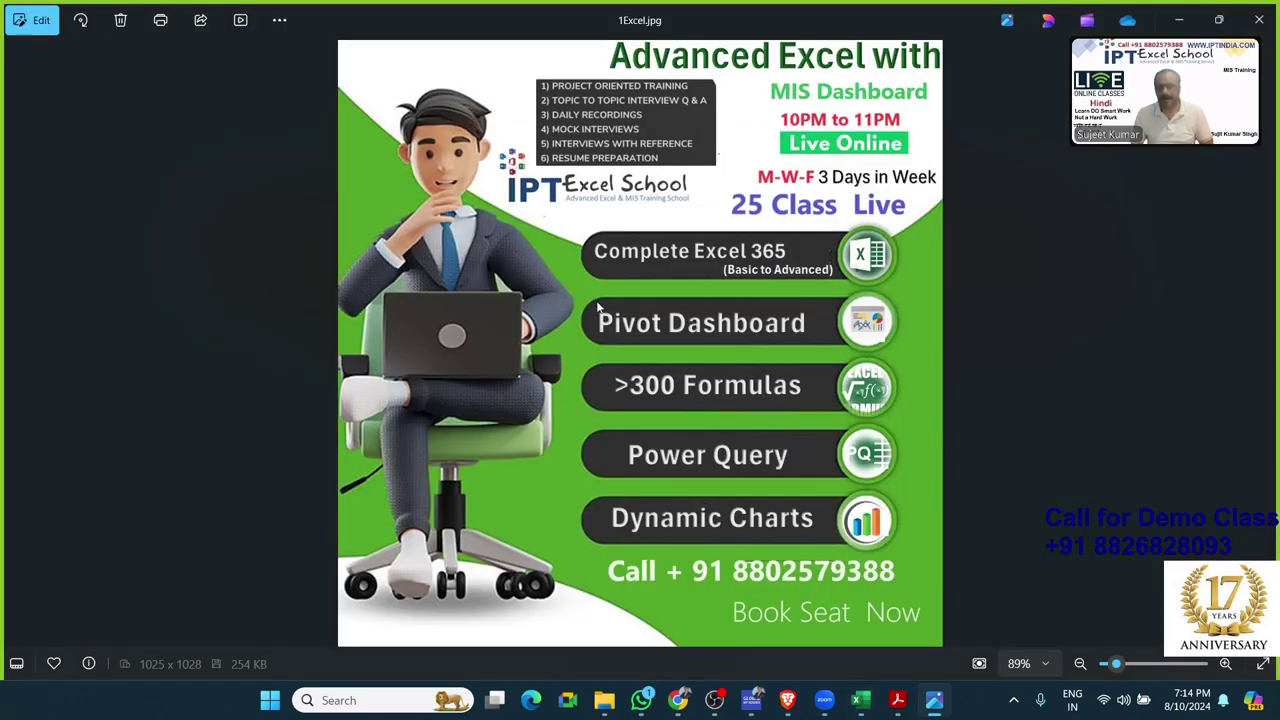
key(alt+Tab)
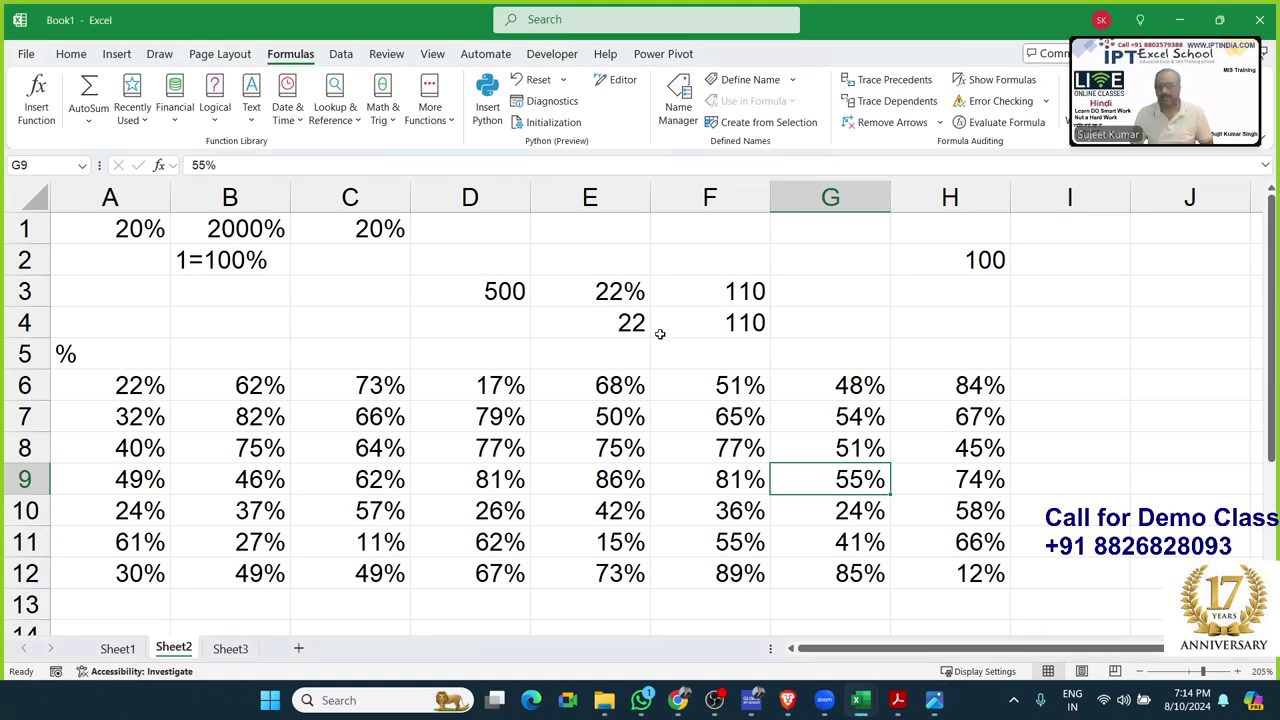
mouse_move(860, 710)
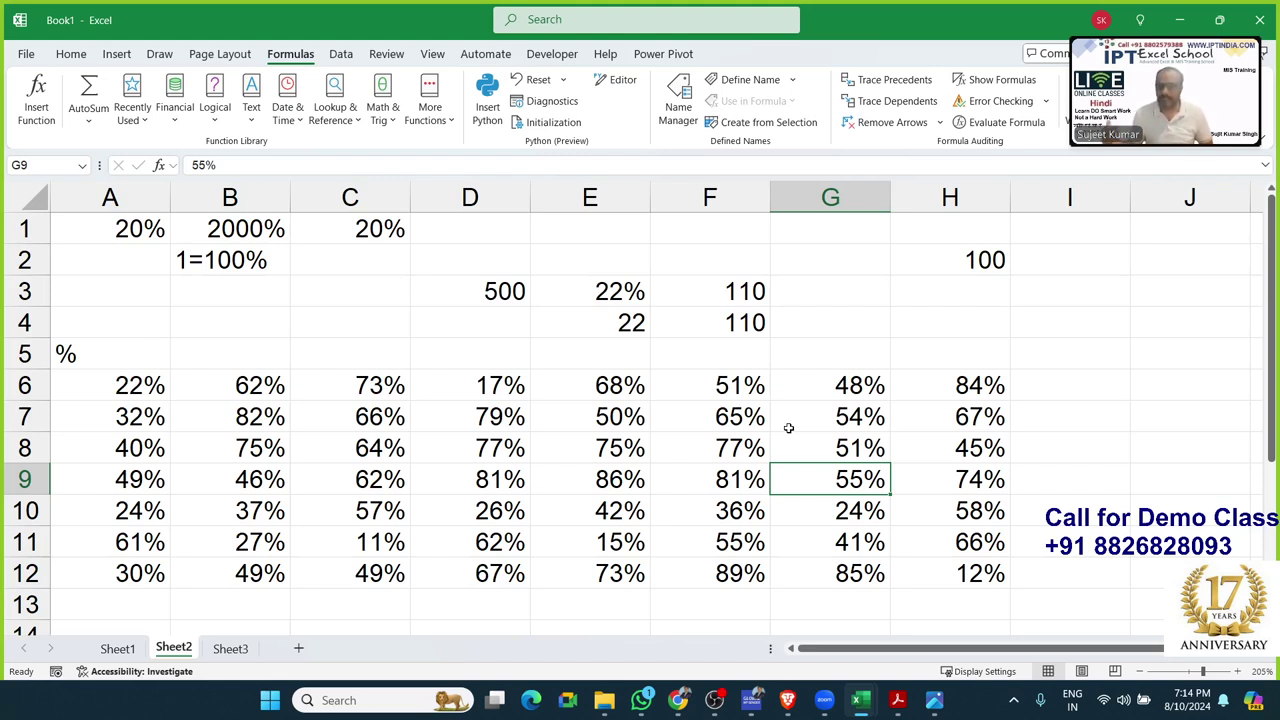
key(alt+Tab)
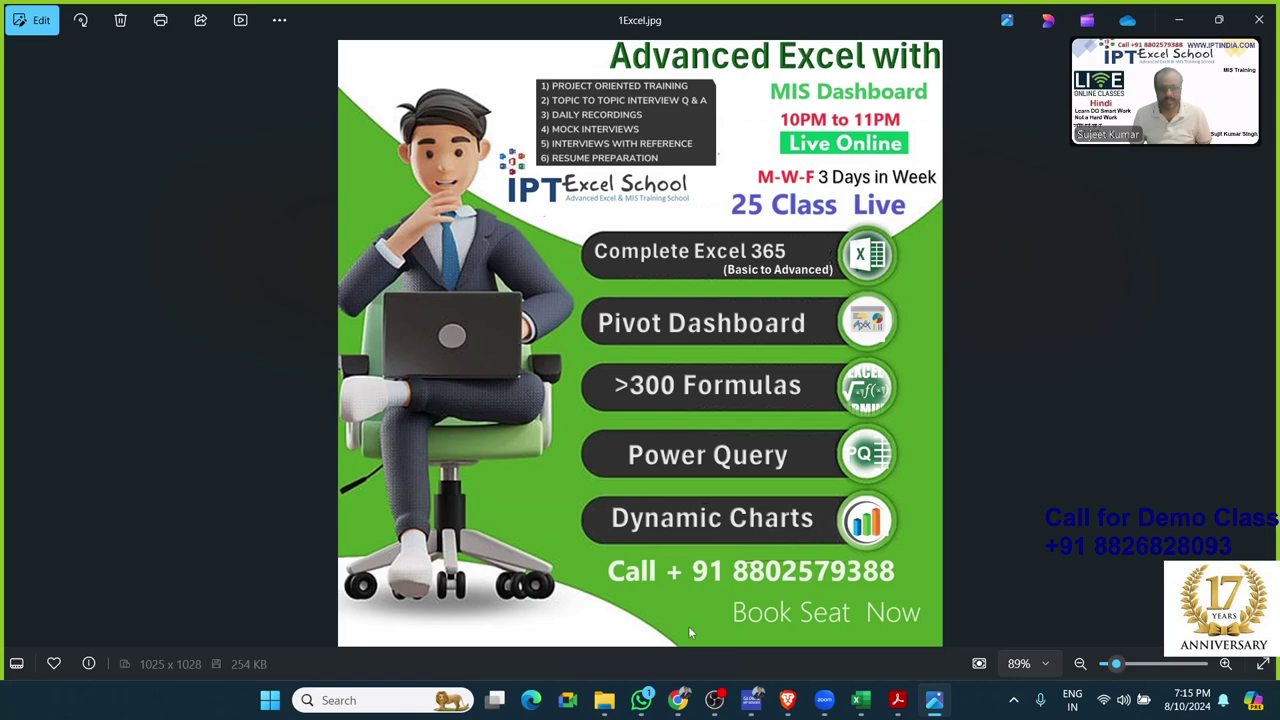
scroll(659, 545, up, 1)
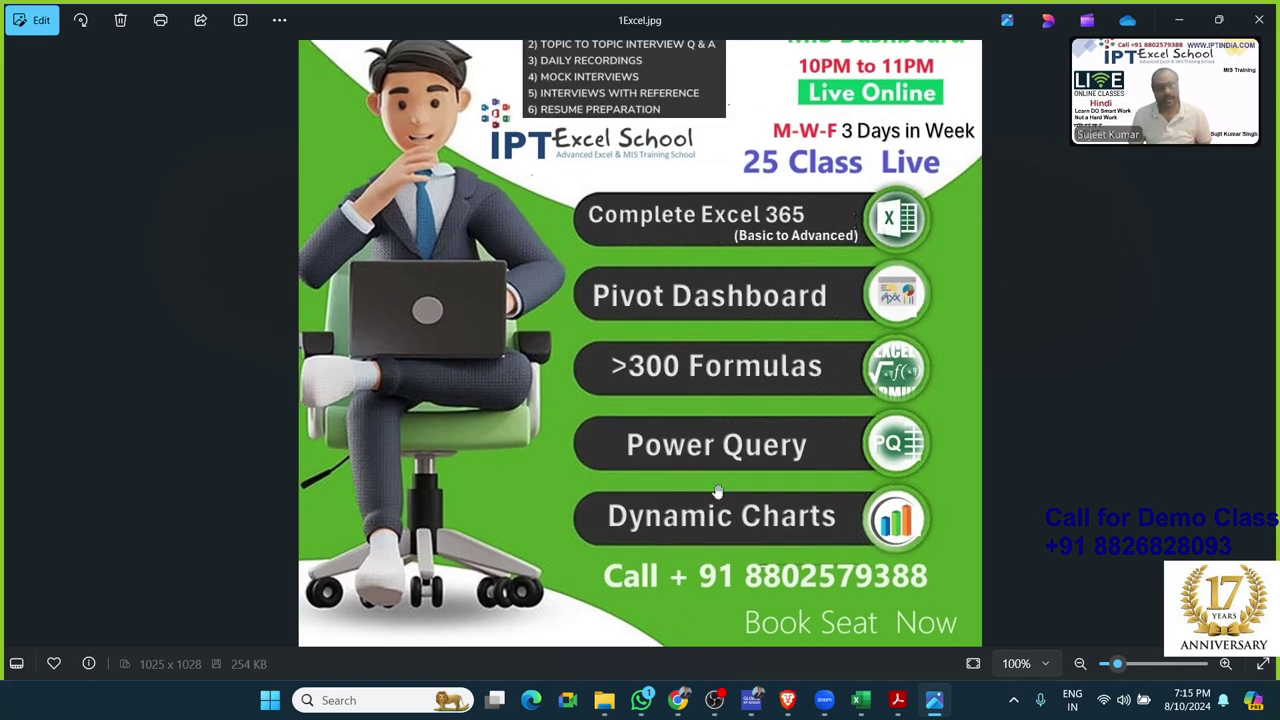
scroll(704, 526, down, 1)
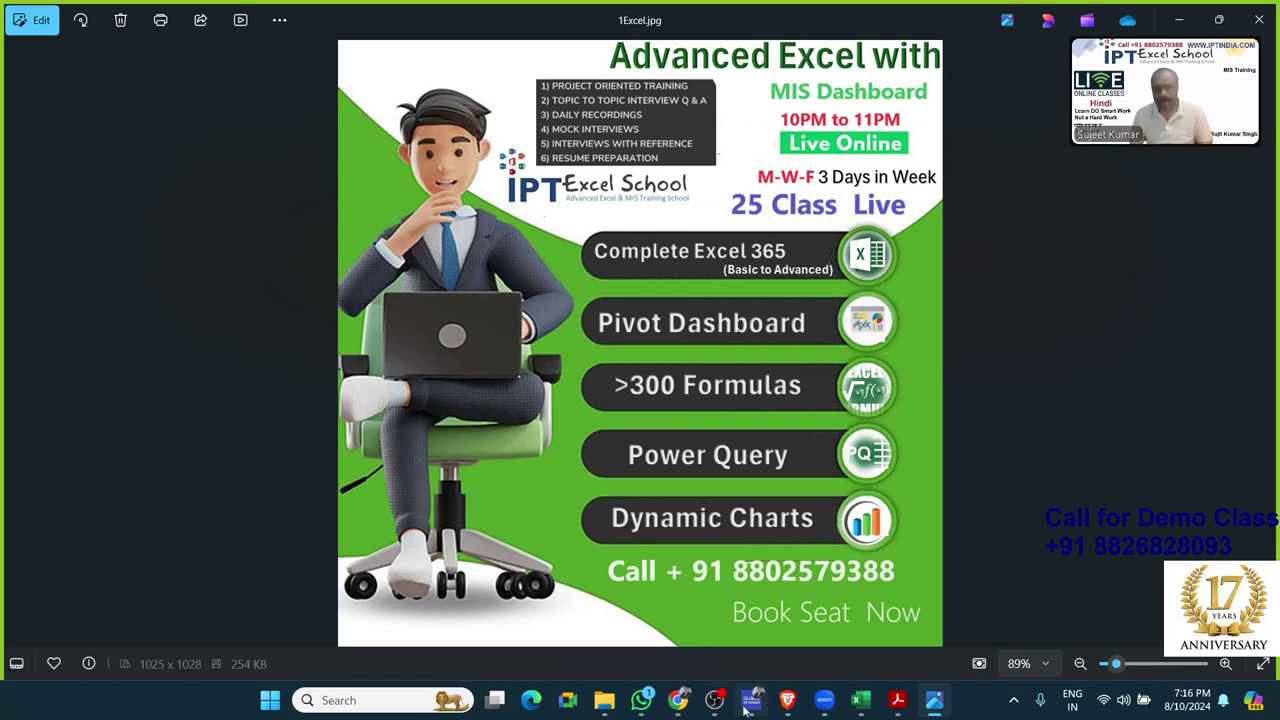
mouse_move(714, 700)
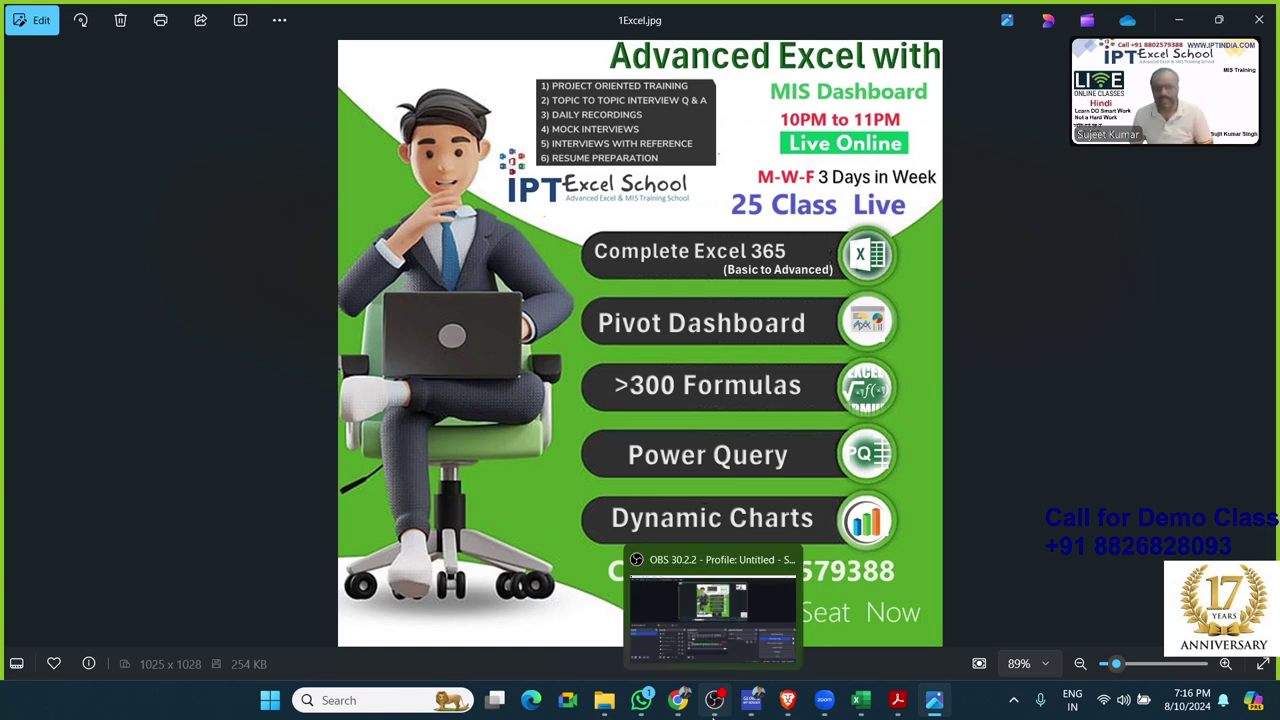
mouse_move(866, 700)
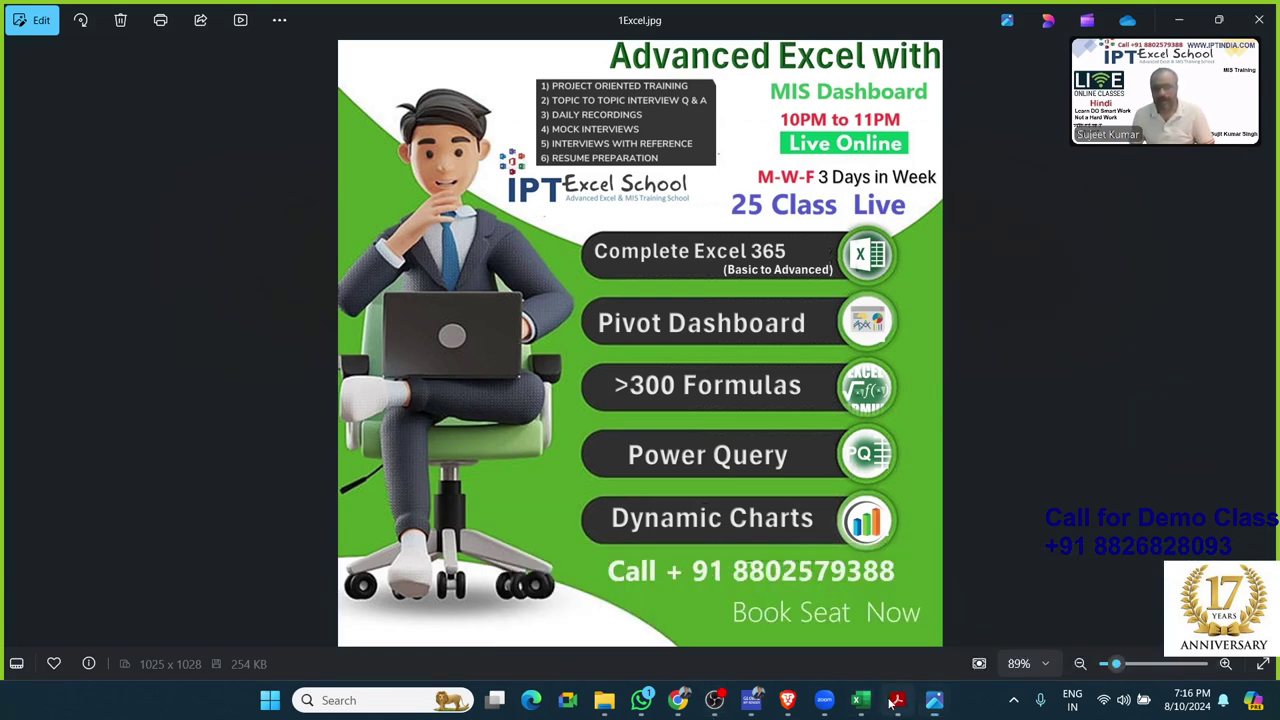
- Scroll through the Dashboard-MIS syllabus in Acrobat and select its 10000/- course fee
click(862, 640)
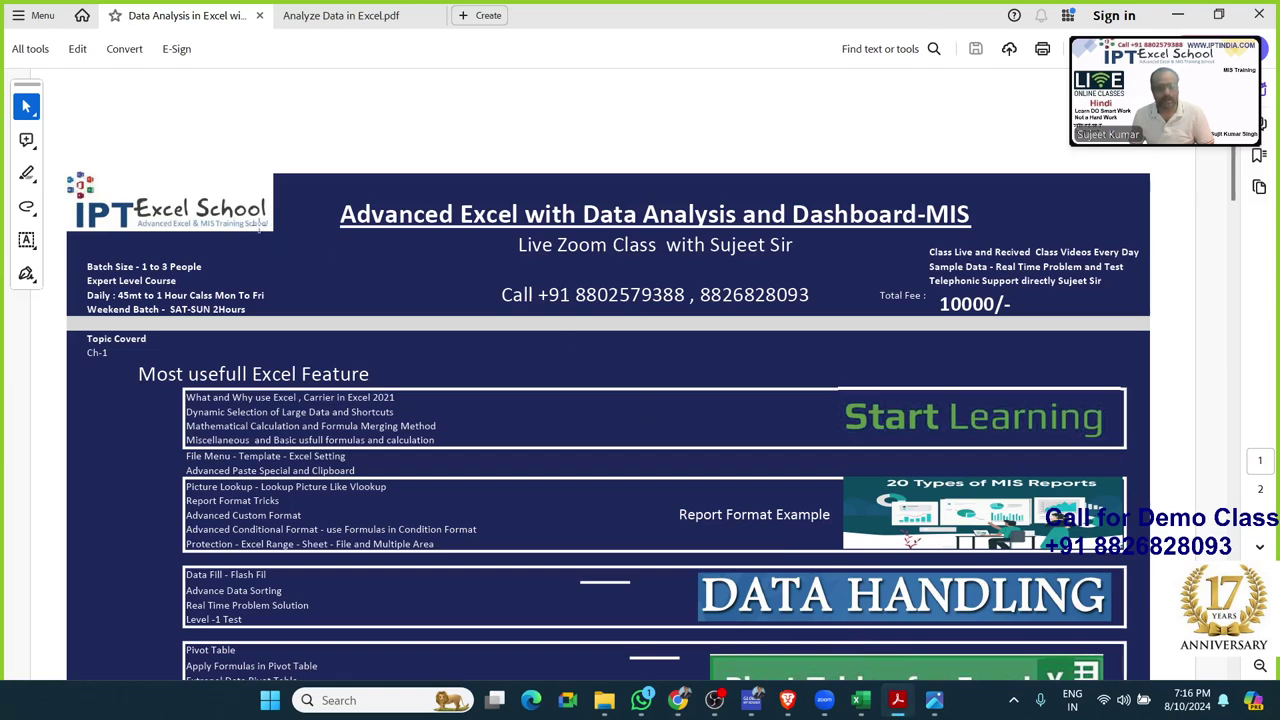
scroll(380, 255, down, 3)
scroll(379, 251, down, 5)
scroll(379, 251, down, 4)
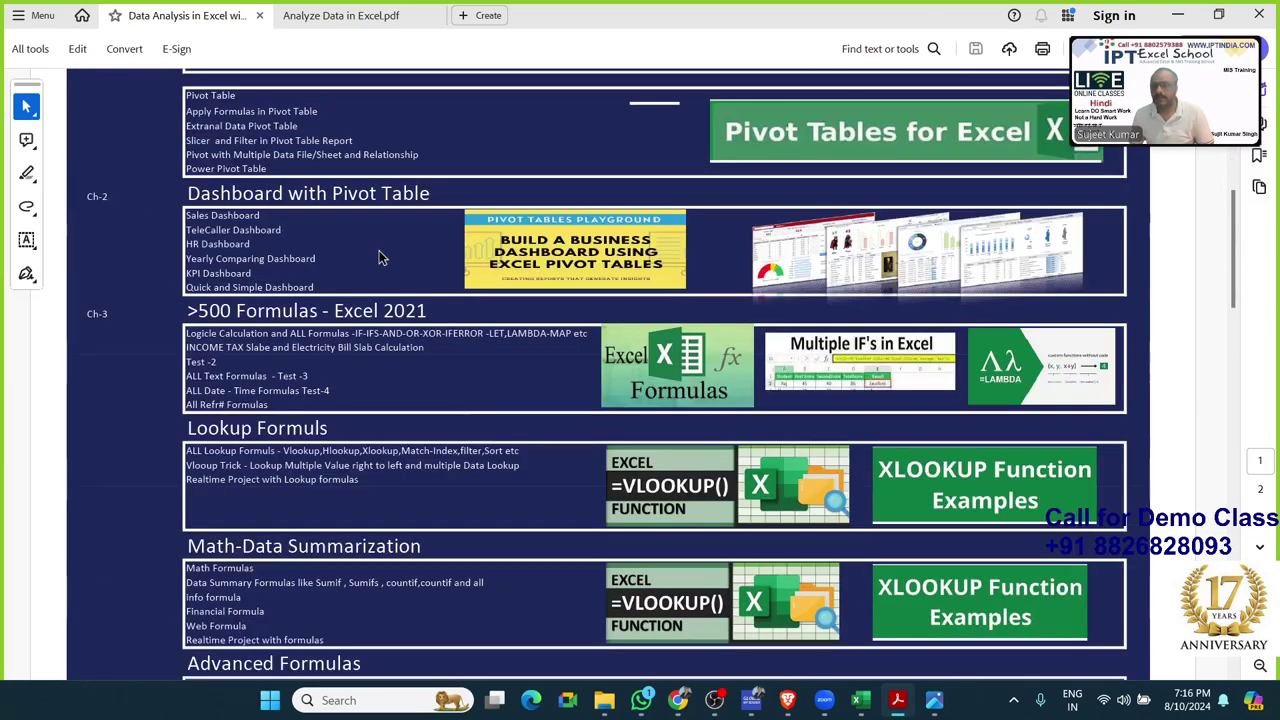
scroll(379, 251, up, 4)
scroll(379, 251, up, 5)
scroll(379, 252, up, 4)
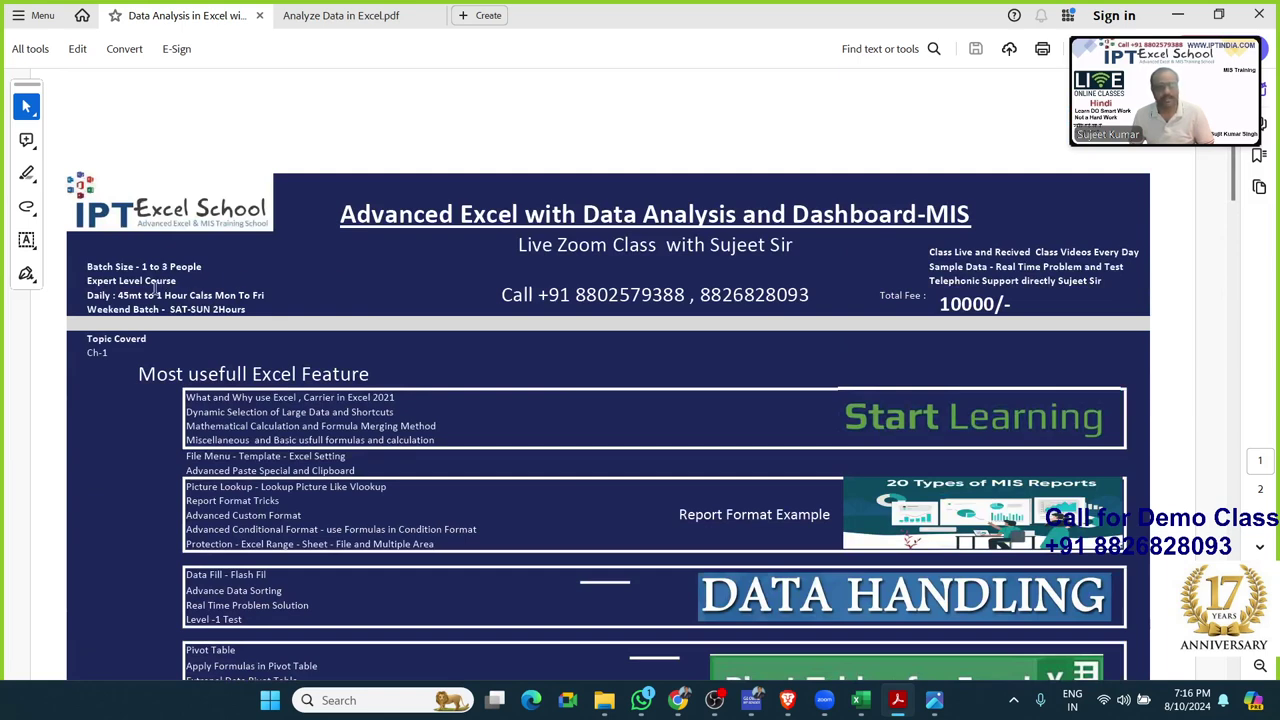
double_click(943, 303)
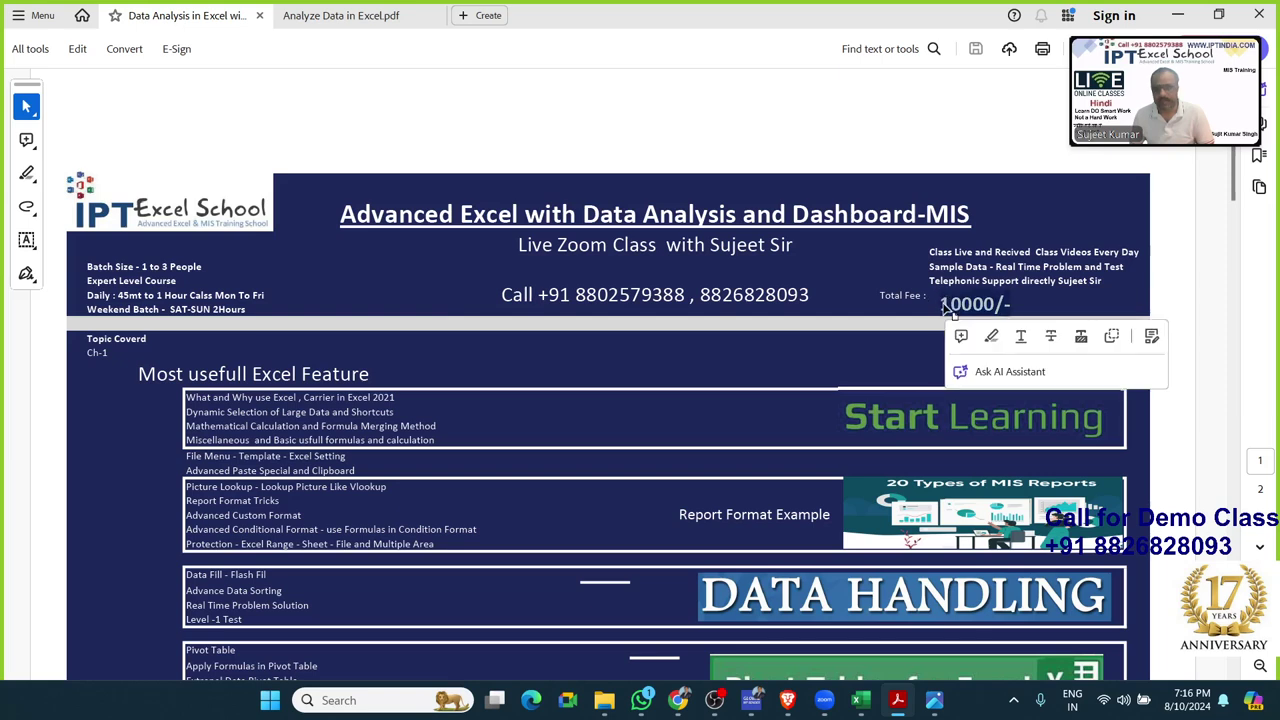
- In Analyze Data in Excel.pdf, select the topic list, 'Sat' and the 20,000/- fee, then return to the Dashboard-MIS syllabus
click(340, 15)
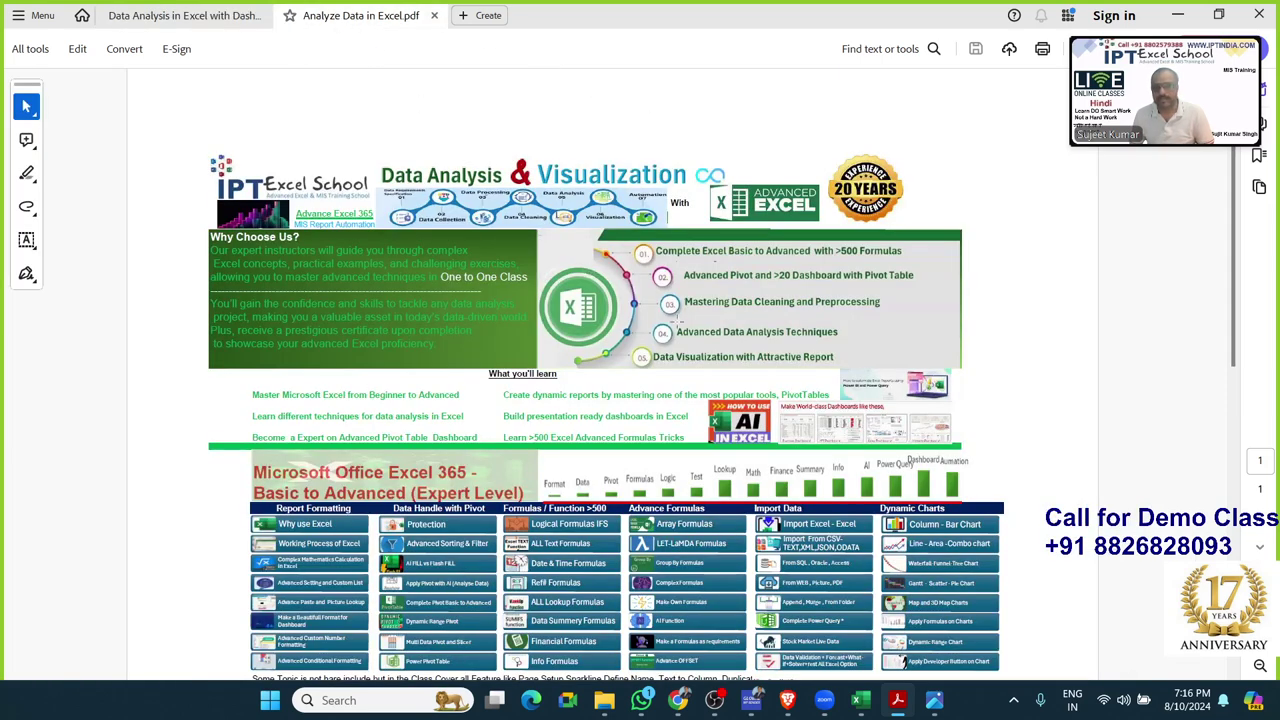
drag(610, 231, 914, 366)
scroll(461, 393, down, 5)
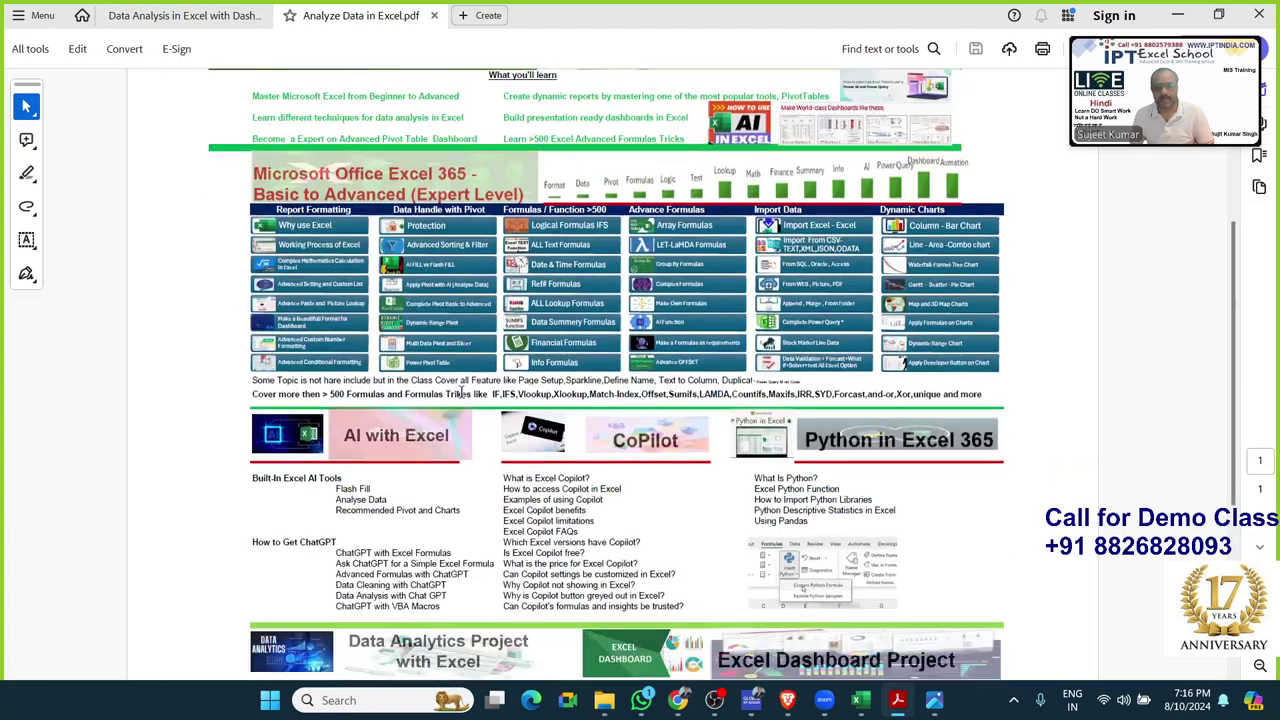
scroll(461, 393, down, 6)
double_click(305, 519)
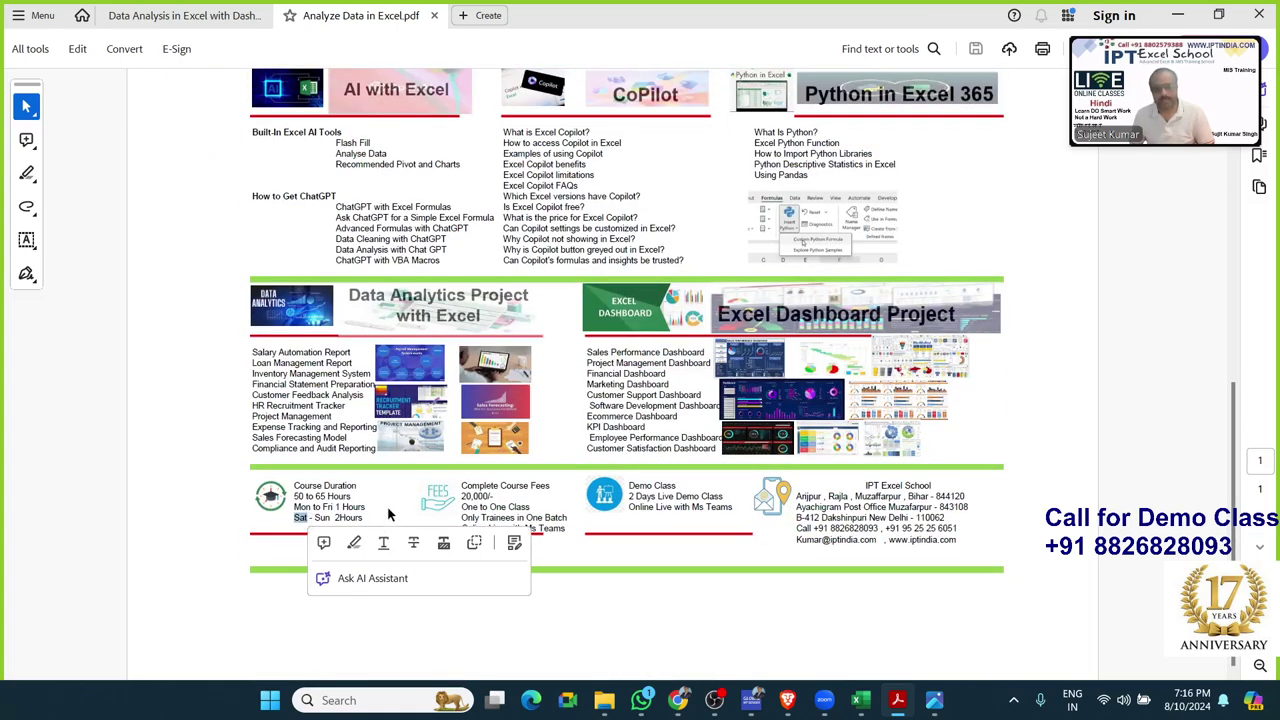
double_click(466, 497)
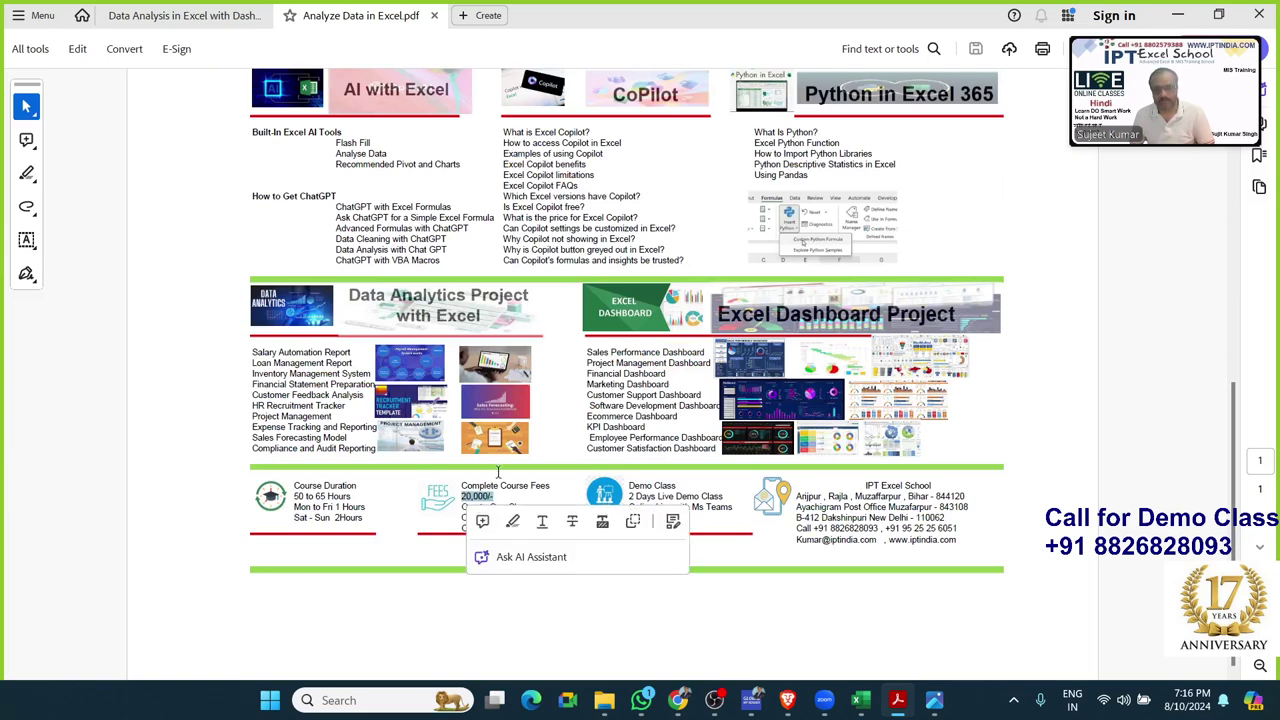
click(175, 18)
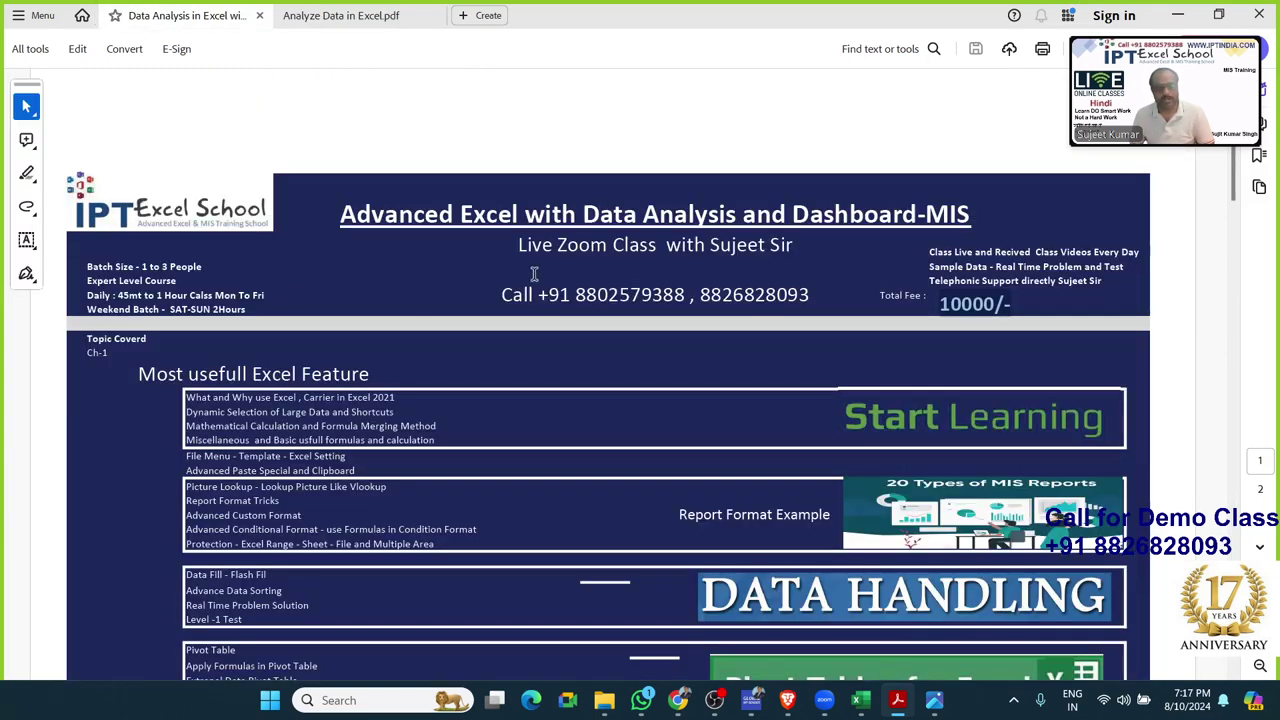
- Minimize Acrobat to reveal the 1Excel.jpg poster in Photos
click(1180, 15)
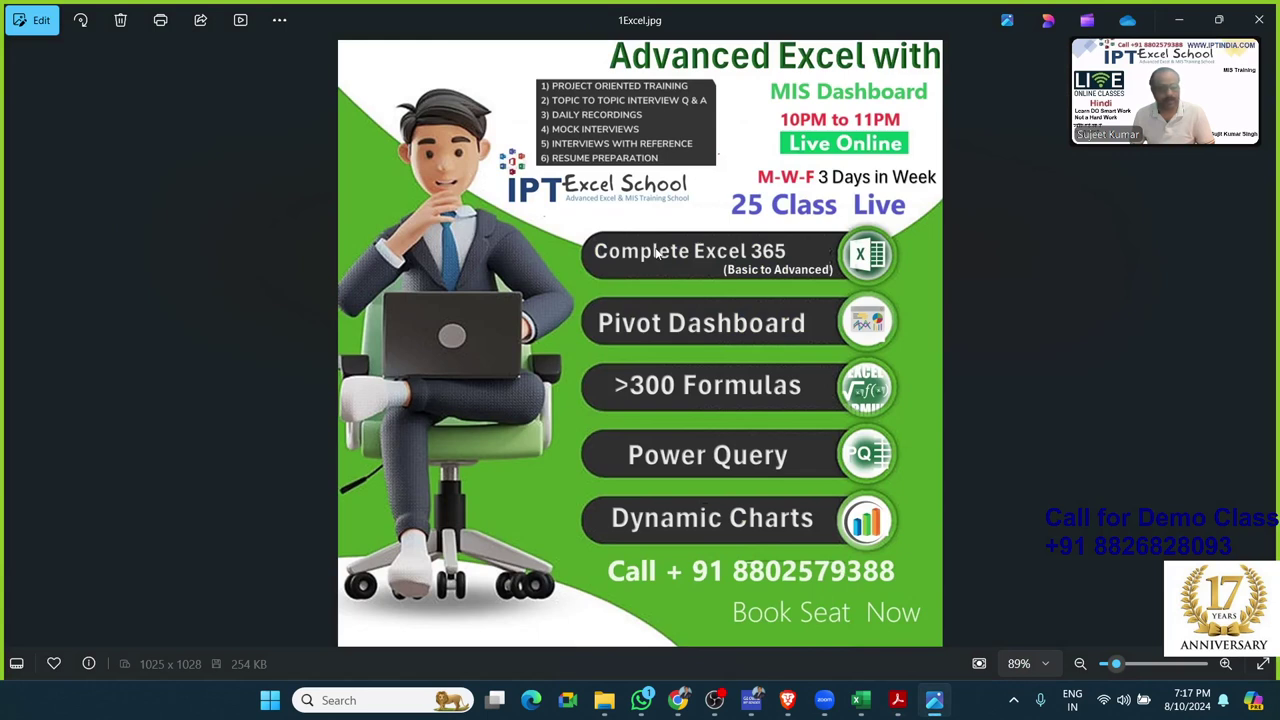